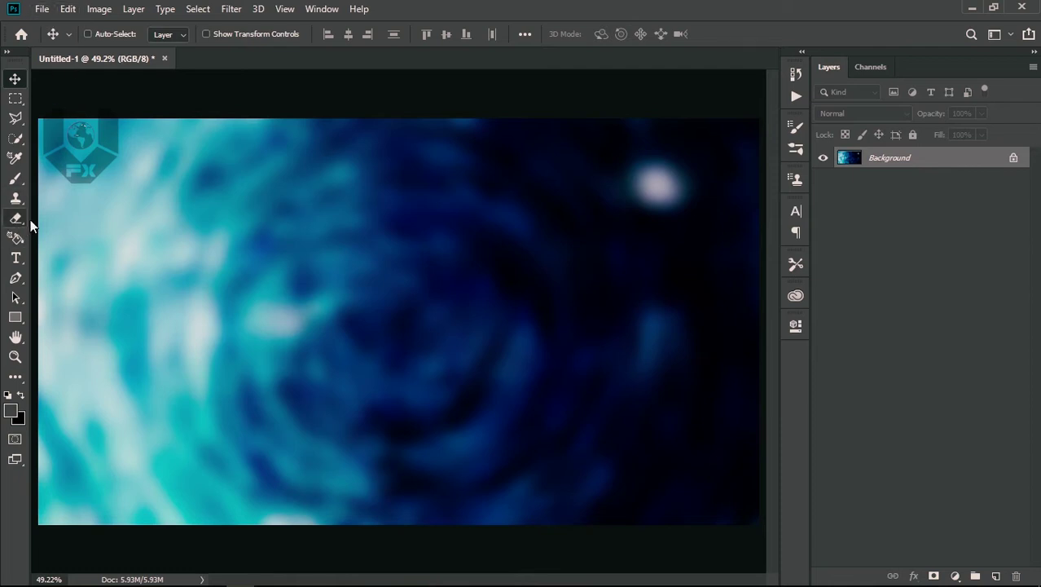
Step: Add a text layer reading "VFX WORLD" in Gobold Thin over the background image
key(t)
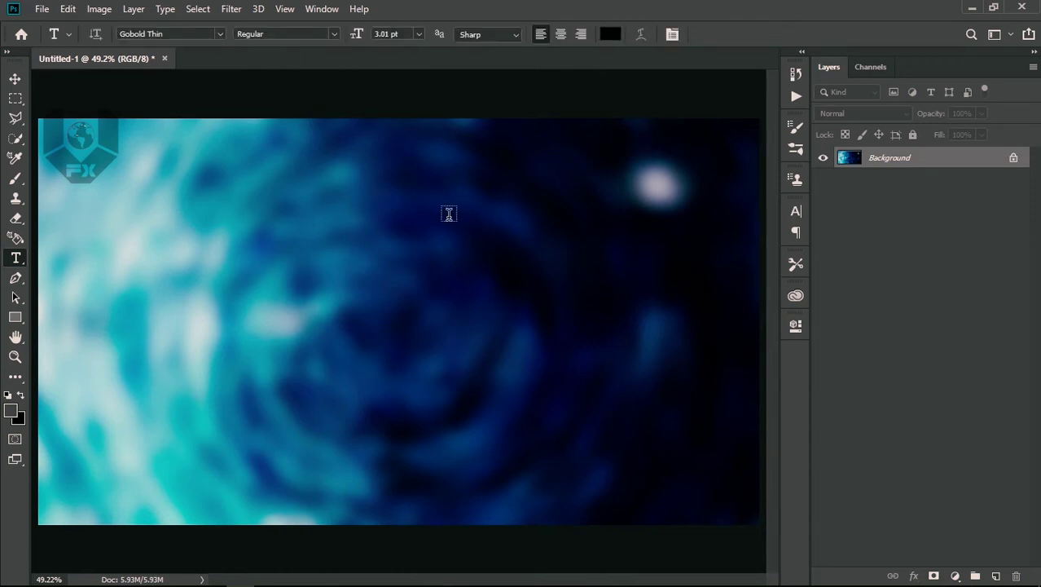
click(221, 271)
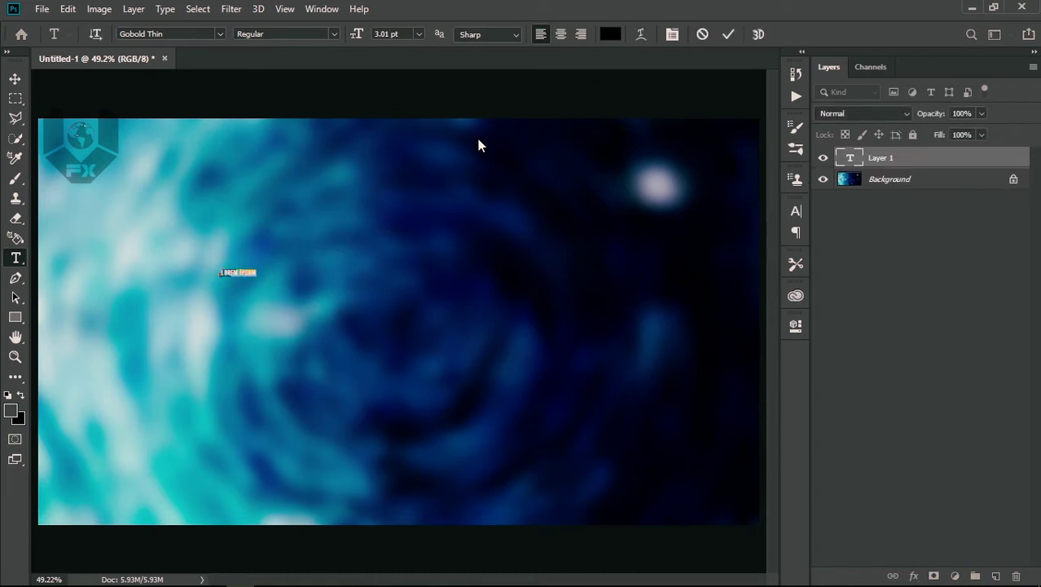
text(FX)
click(15, 79)
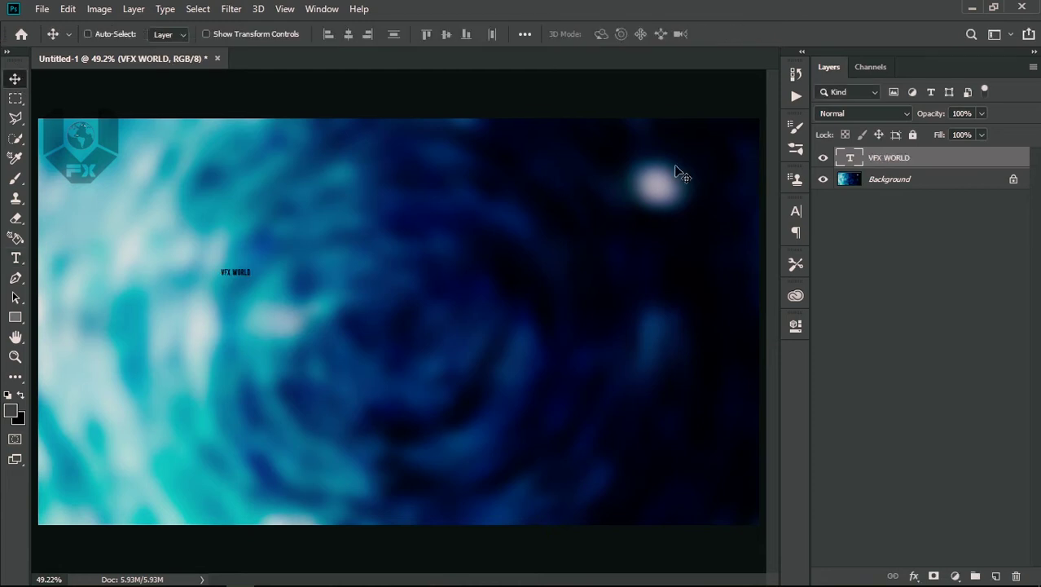
Step: Enlarge the VFX WORLD text to 50.01 pt and reposition it across the middle of the canvas
click(796, 211)
click(650, 251)
scroll(644, 258, up, 20)
scroll(644, 257, up, 12)
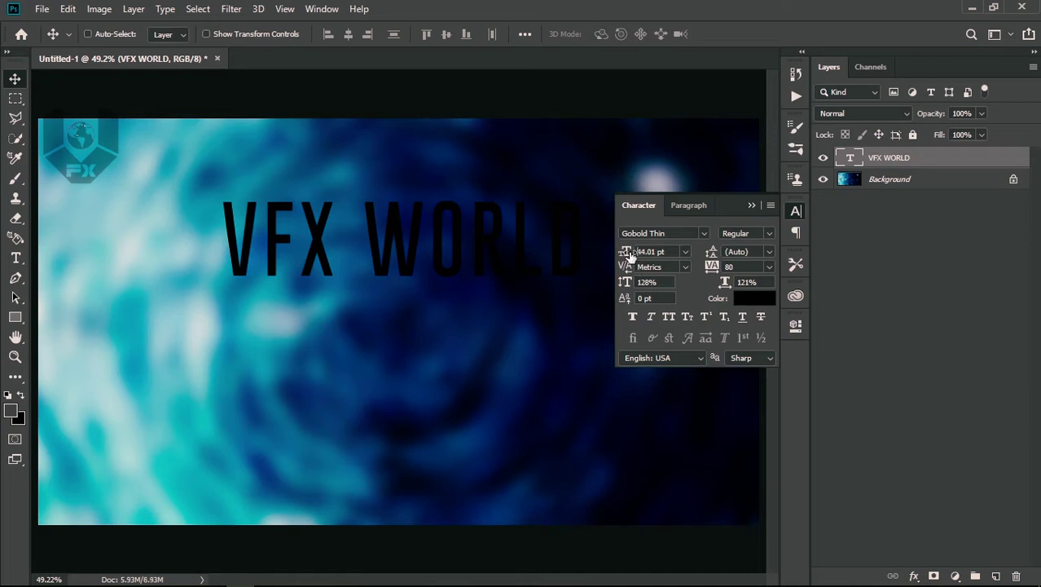
drag(568, 241, 497, 285)
Step: Set the VFX WORLD text color to white, ffffff
click(744, 301)
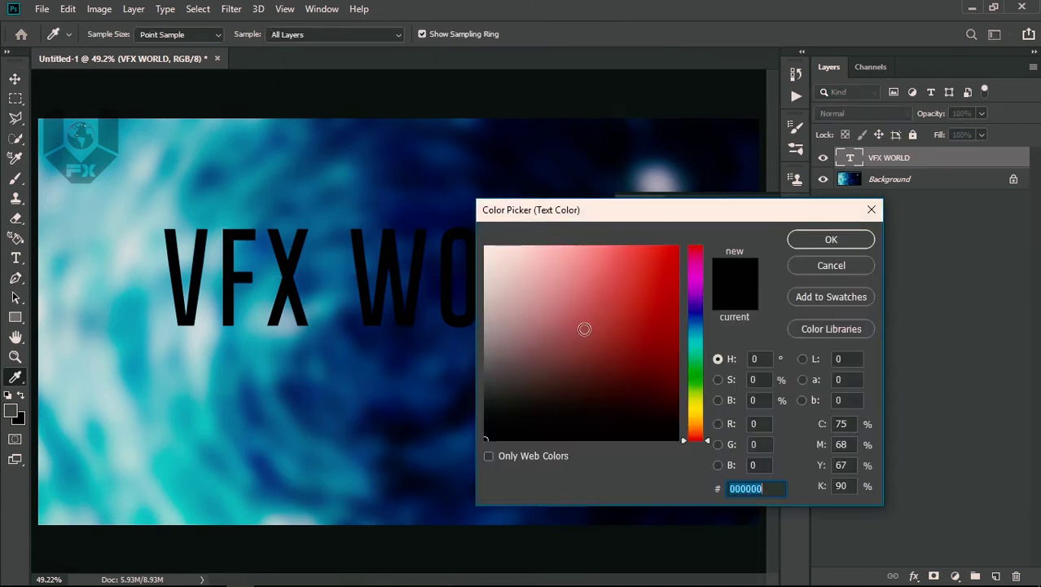
text(ad7777ffeeee)
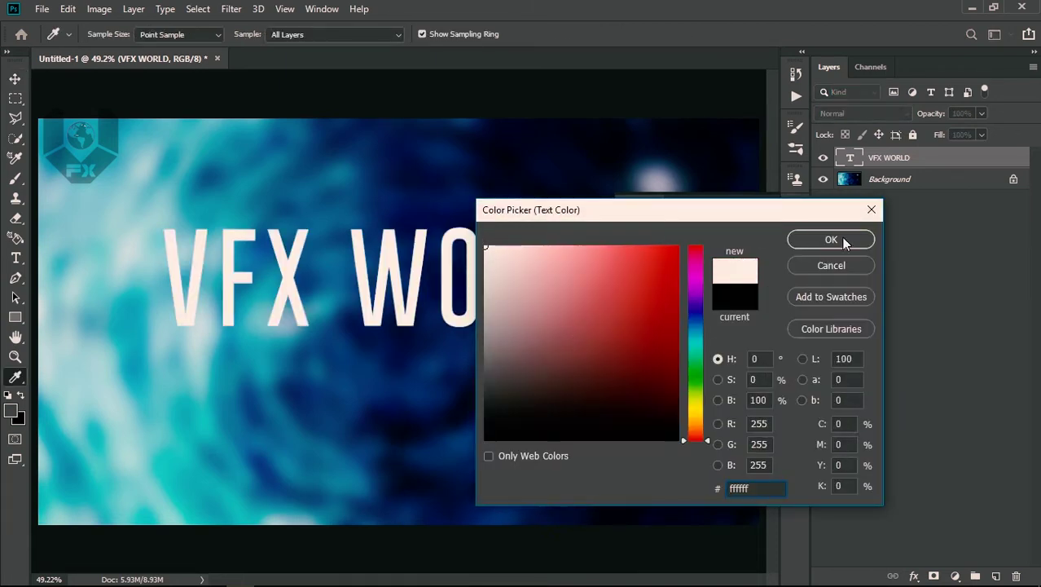
click(840, 239)
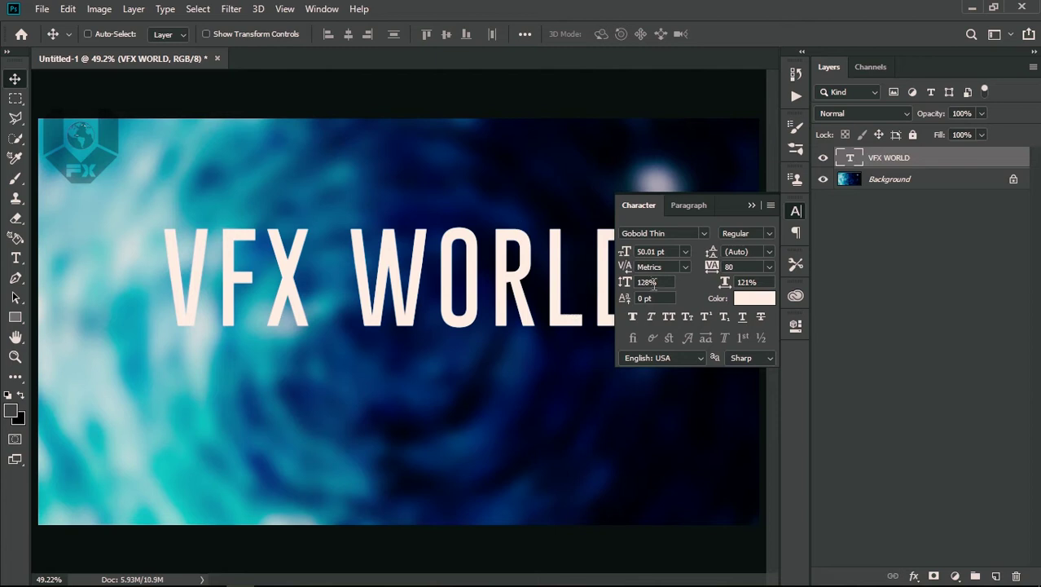
Step: Apply faux bold to the text and set its vertical scale to 115%
click(630, 322)
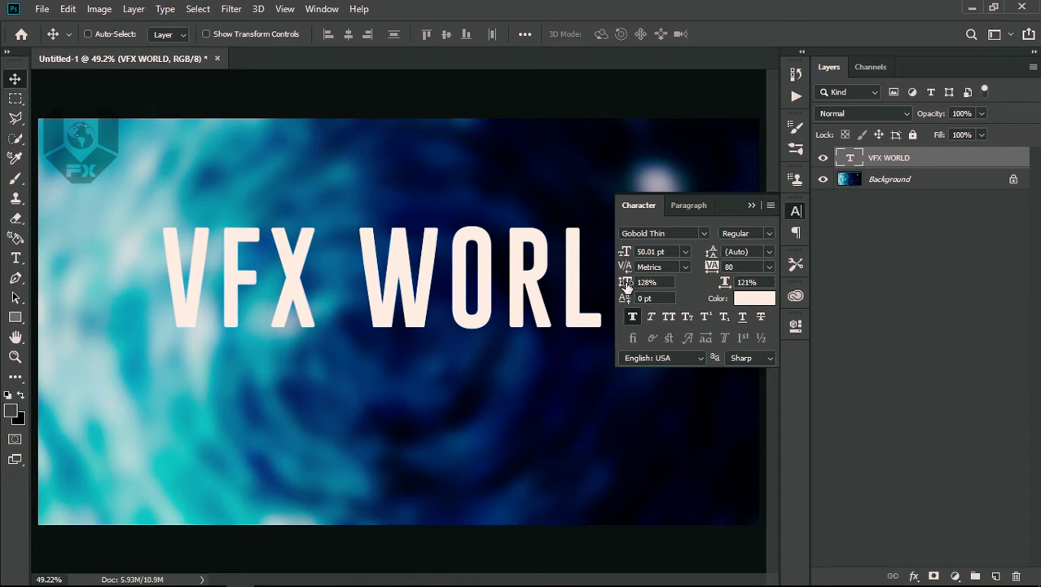
drag(625, 282, 616, 284)
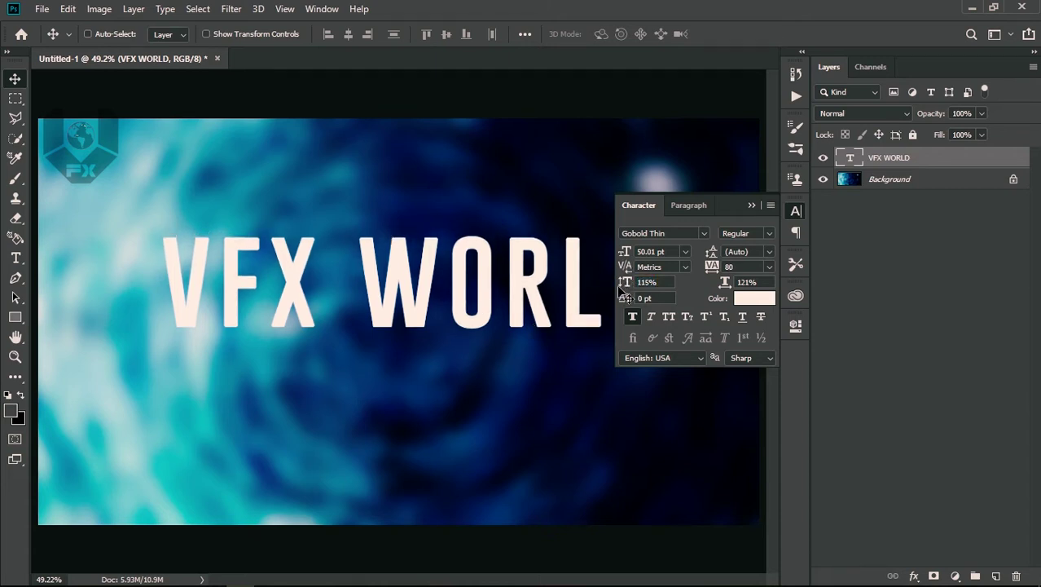
click(751, 206)
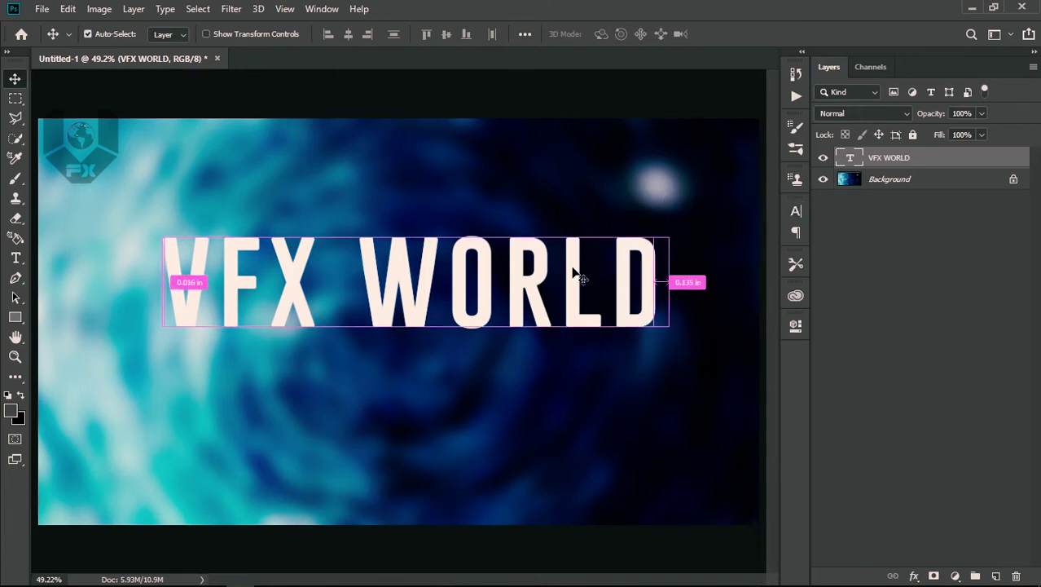
key(ctrl+t)
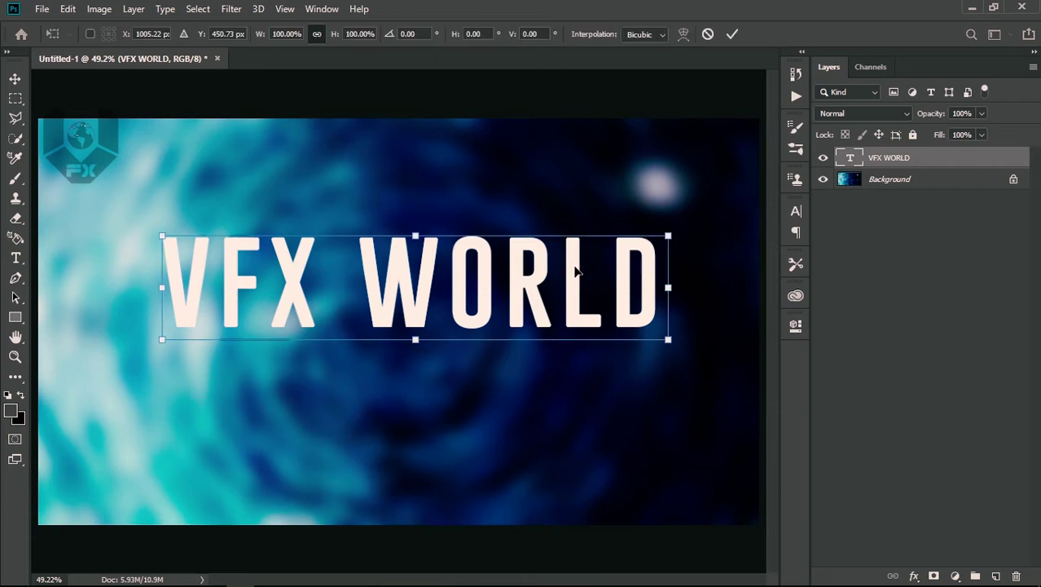
right_click(573, 270)
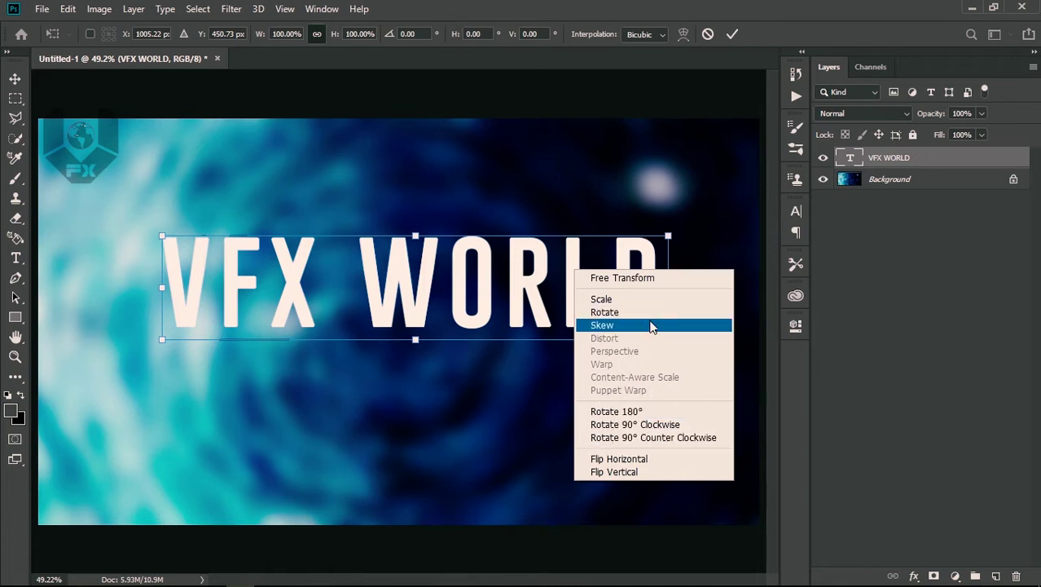
click(548, 301)
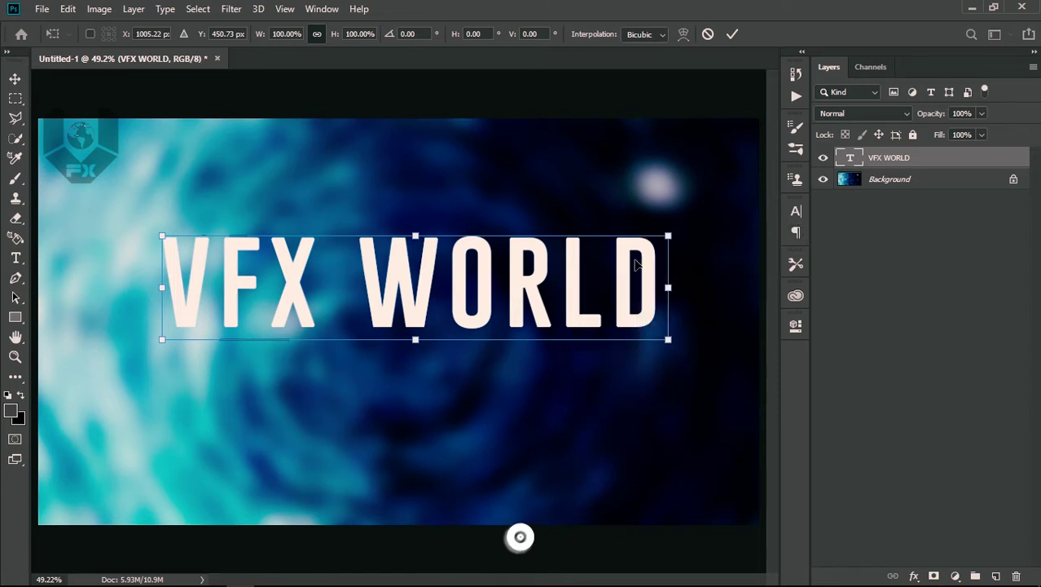
key(Return)
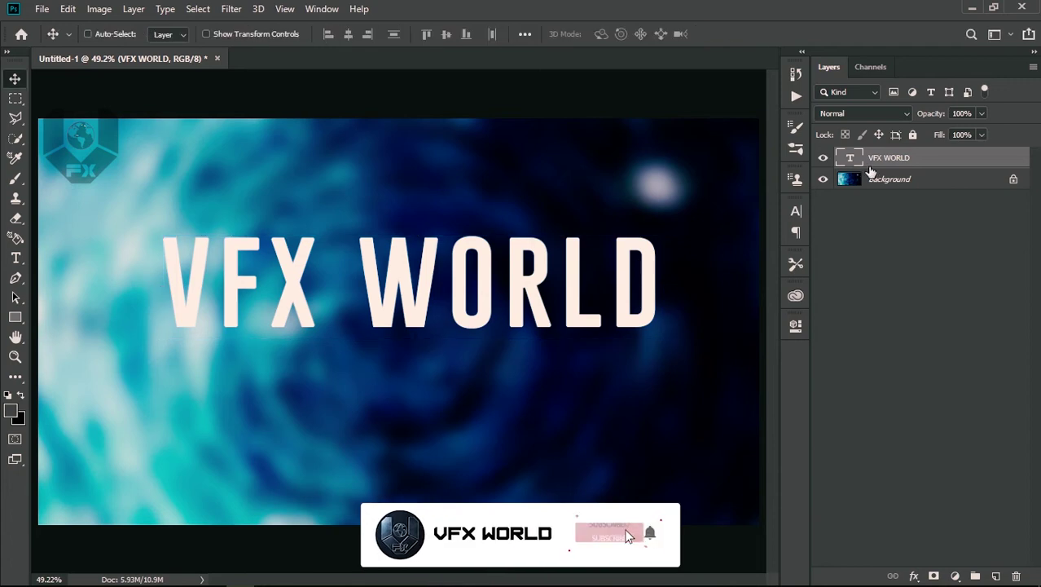
Step: Duplicate the VFX WORLD text layer, hide the original, and rasterize the copy
key(ctrl+j)
click(824, 180)
right_click(901, 155)
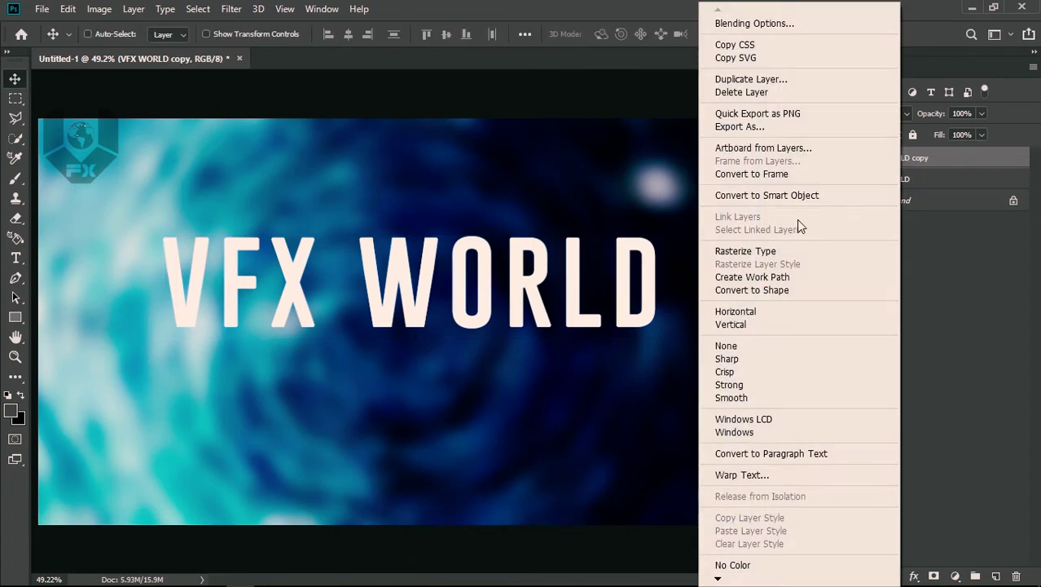
click(757, 253)
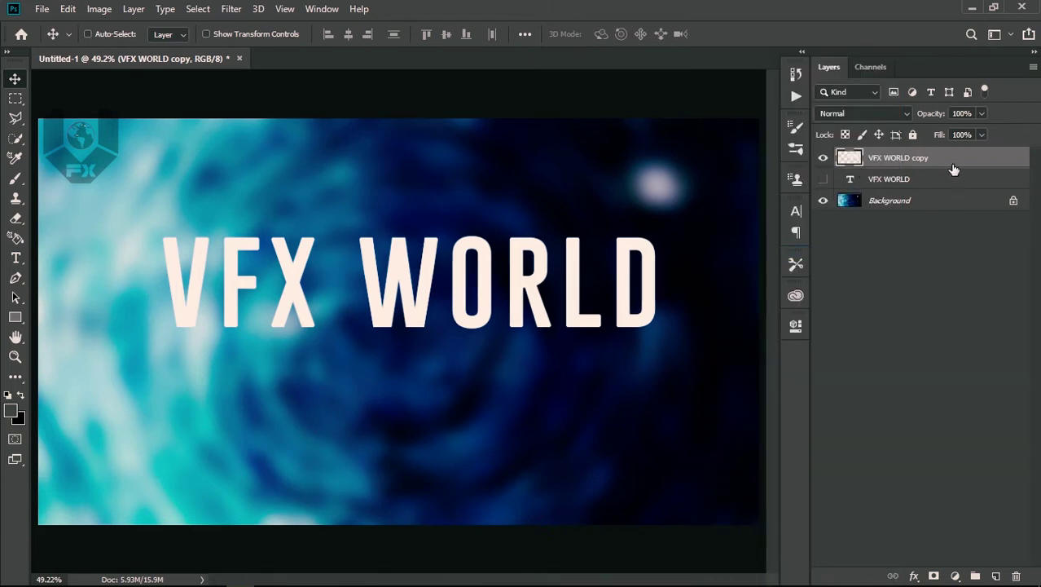
Step: Rename the rasterized text copy as "base layer"
right_click(896, 160)
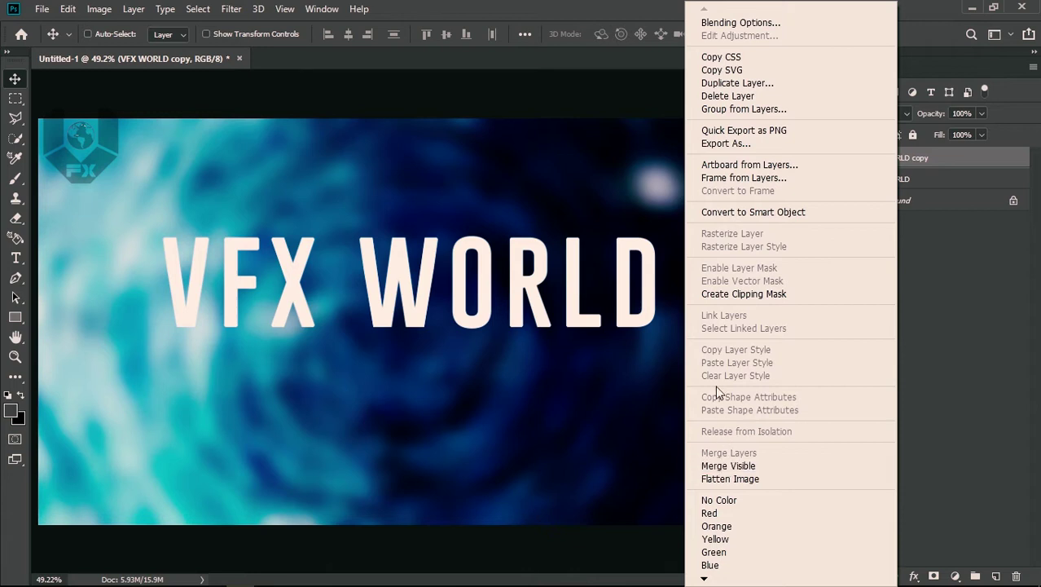
click(925, 214)
double_click(898, 160)
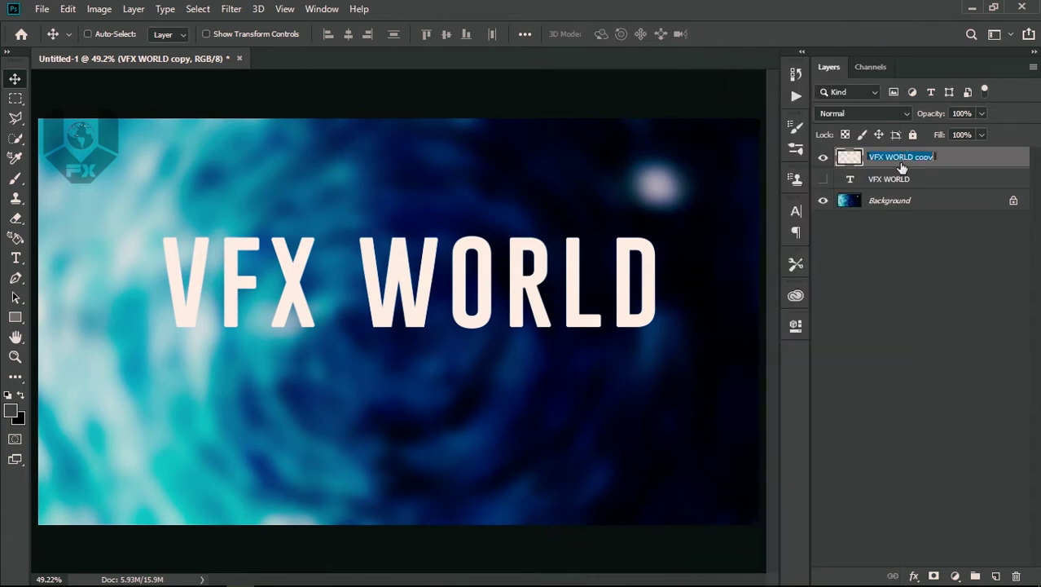
text(base layer)
click(900, 269)
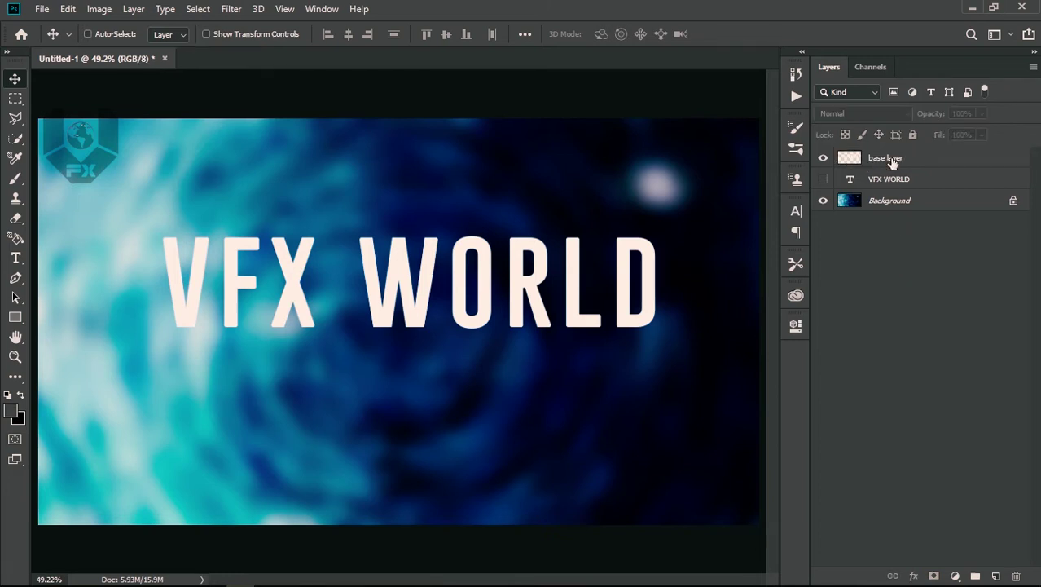
Step: Start a Perspective transform on the base layer
click(888, 160)
key(ctrl)
key(ctrl+t)
right_click(568, 273)
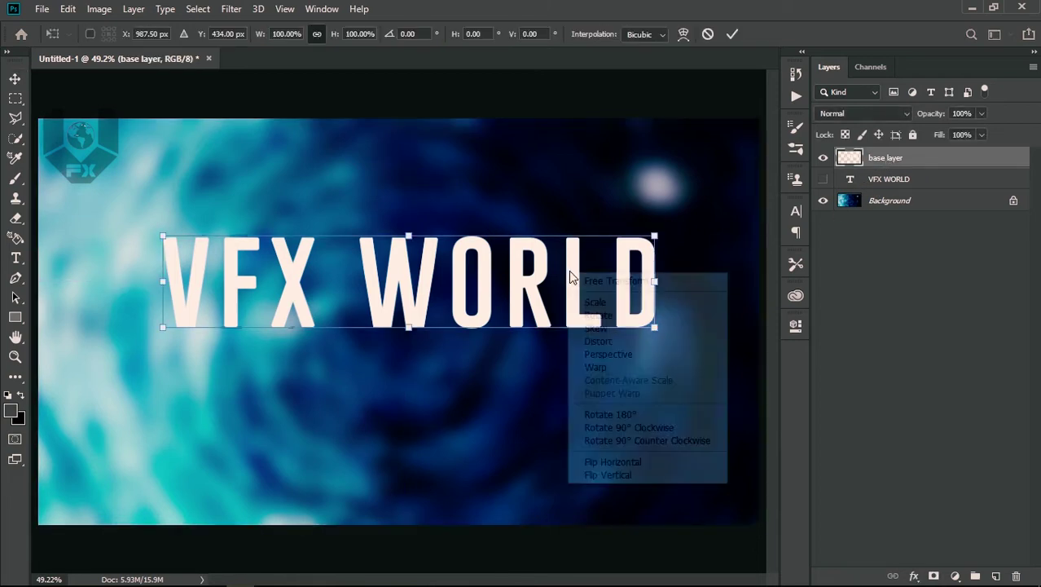
click(612, 356)
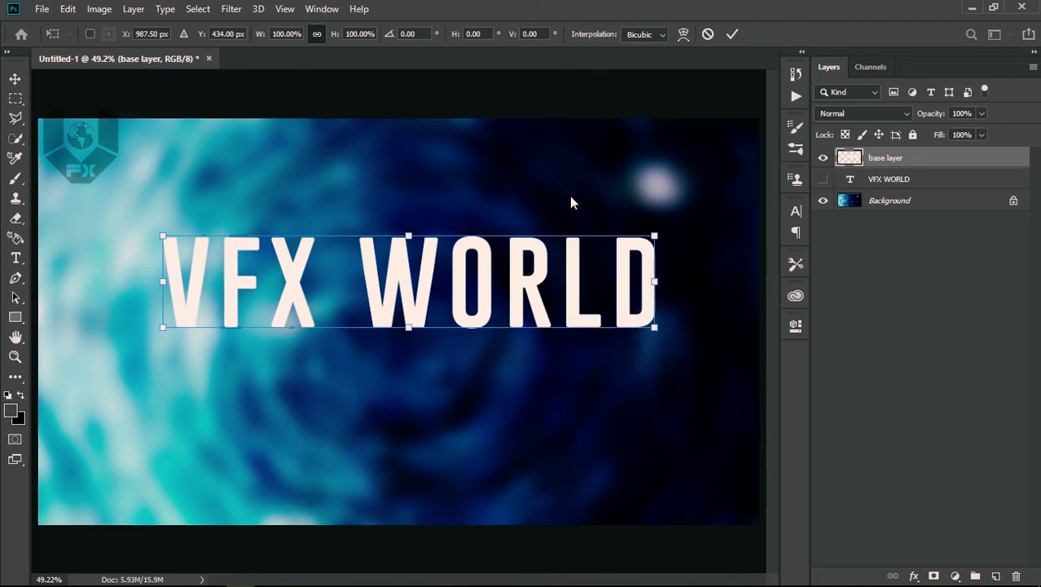
drag(659, 240, 705, 154)
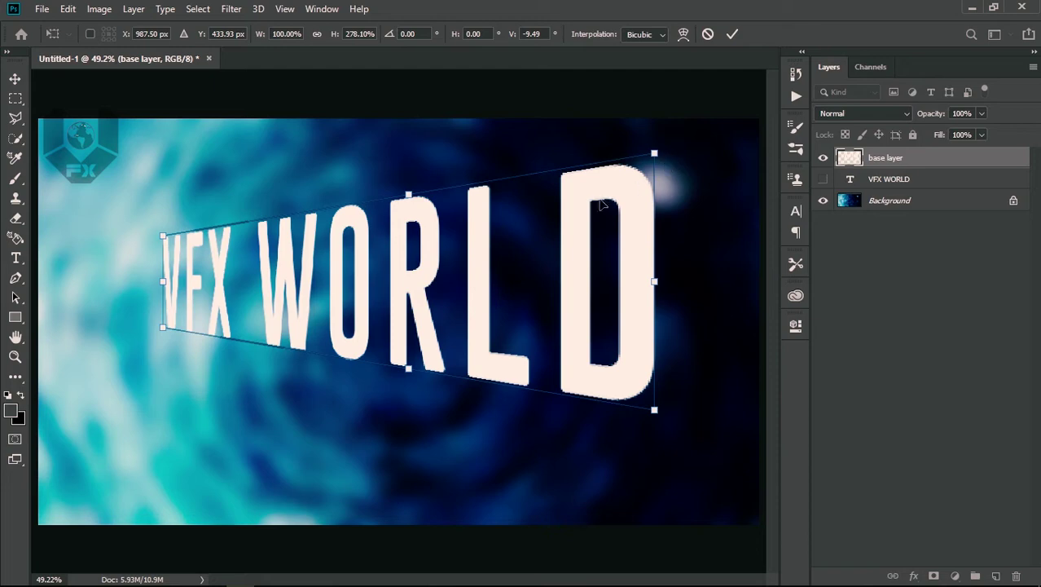
key(ctrl+z)
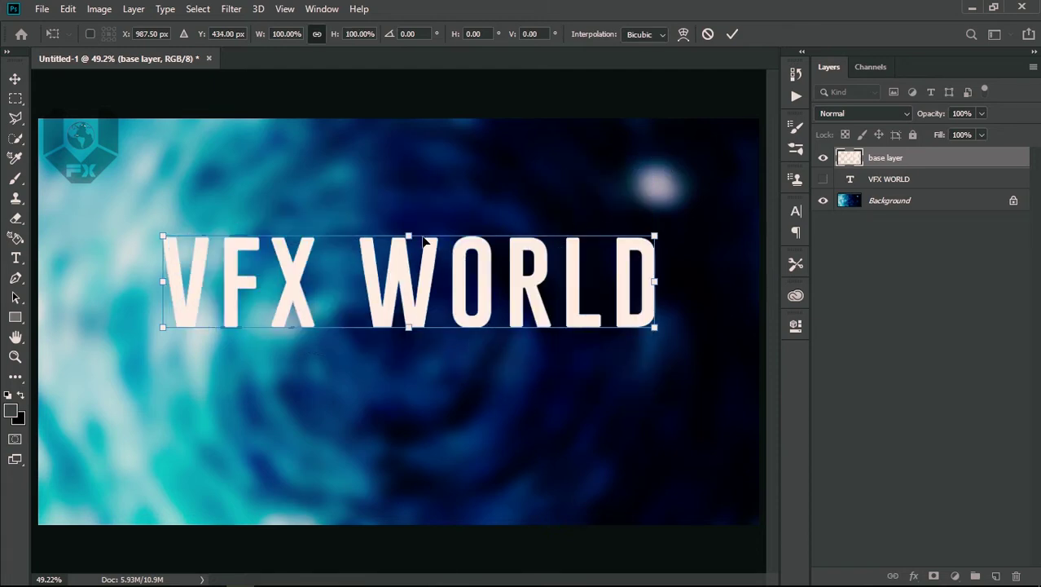
drag(407, 238, 498, 245)
key(ctrl+z)
Step: Widen the base layer text's bottom edge and narrow its top edge in perspective, apply it, and center the text horizontally on the canvas
drag(163, 329, 78, 327)
drag(164, 241, 203, 235)
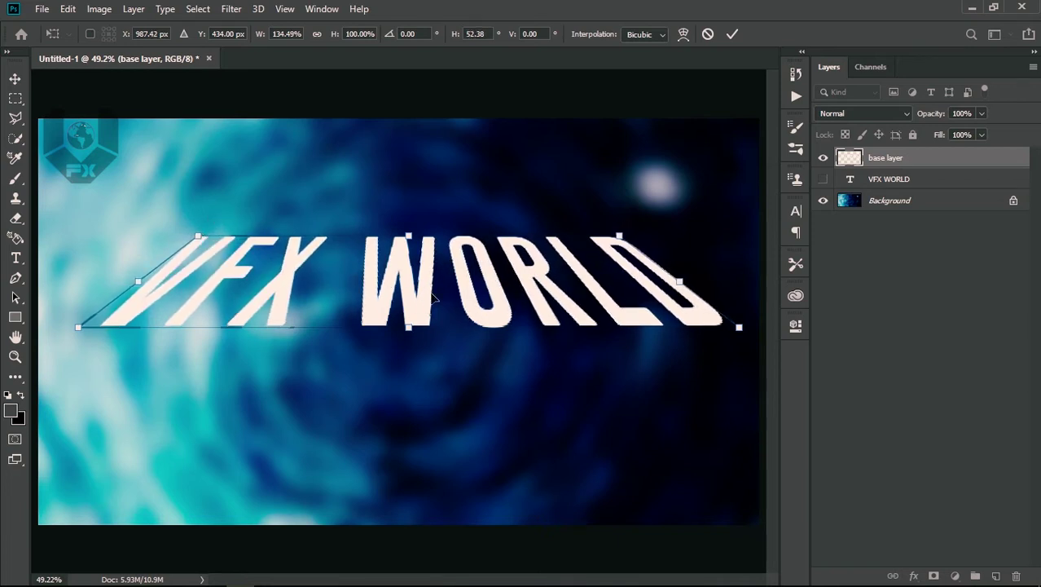
key(Return)
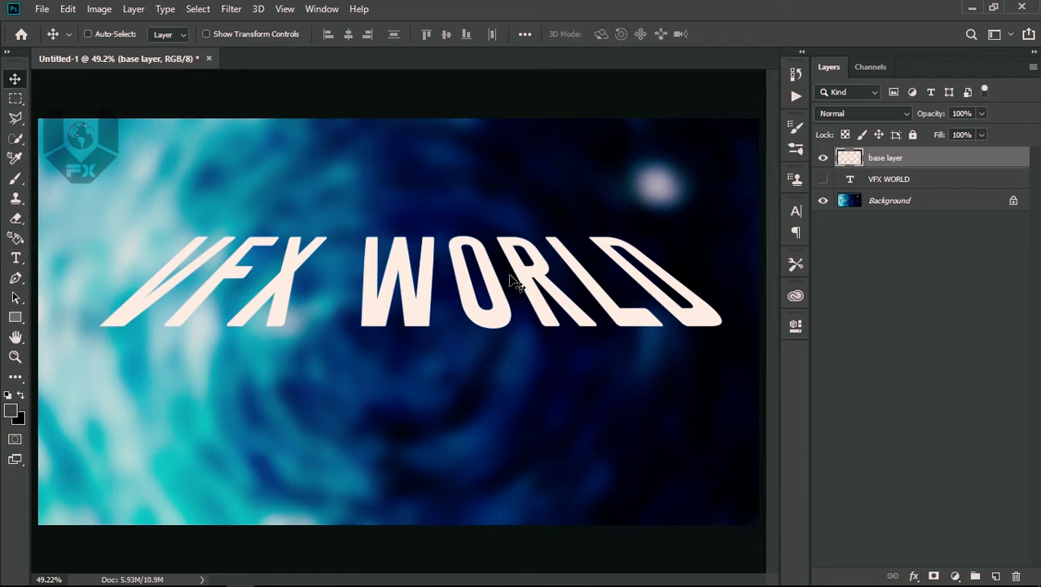
drag(549, 290, 525, 290)
Step: Duplicate the base layer, name the copy "lower layer", and place it beneath the base layer
key(ctrl+j)
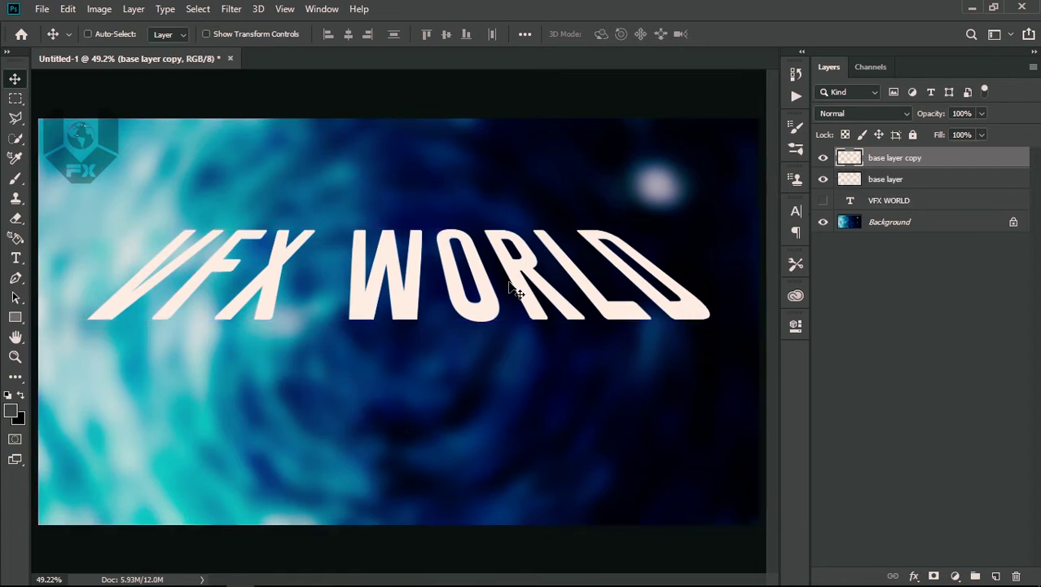
double_click(901, 159)
text(lo)
click(868, 265)
drag(888, 163, 897, 189)
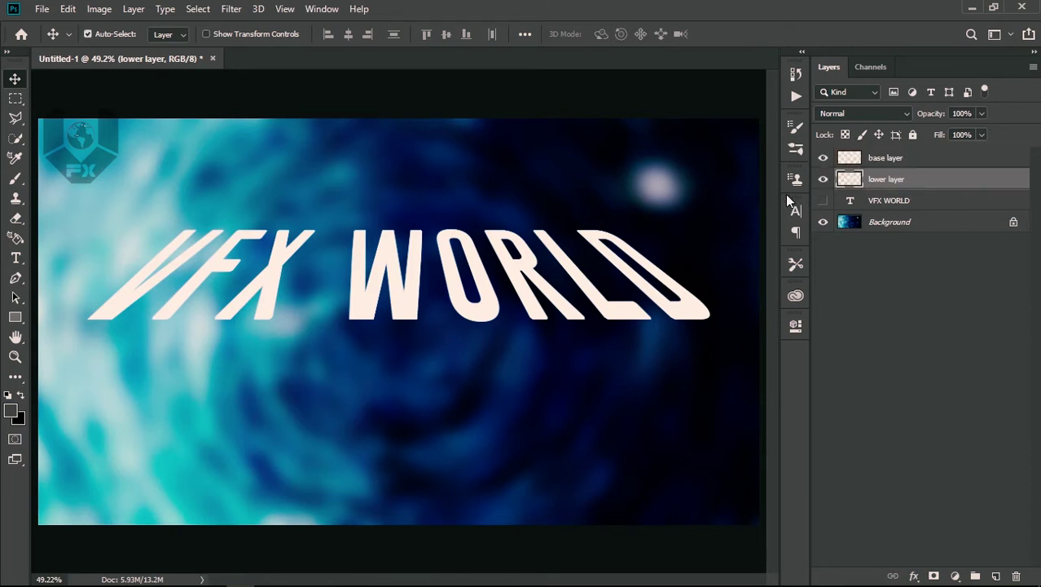
Step: Scale the lower layer's text proportionally to about 48.7% and move it down to the canvas's bottom edge
key(ctrl+t)
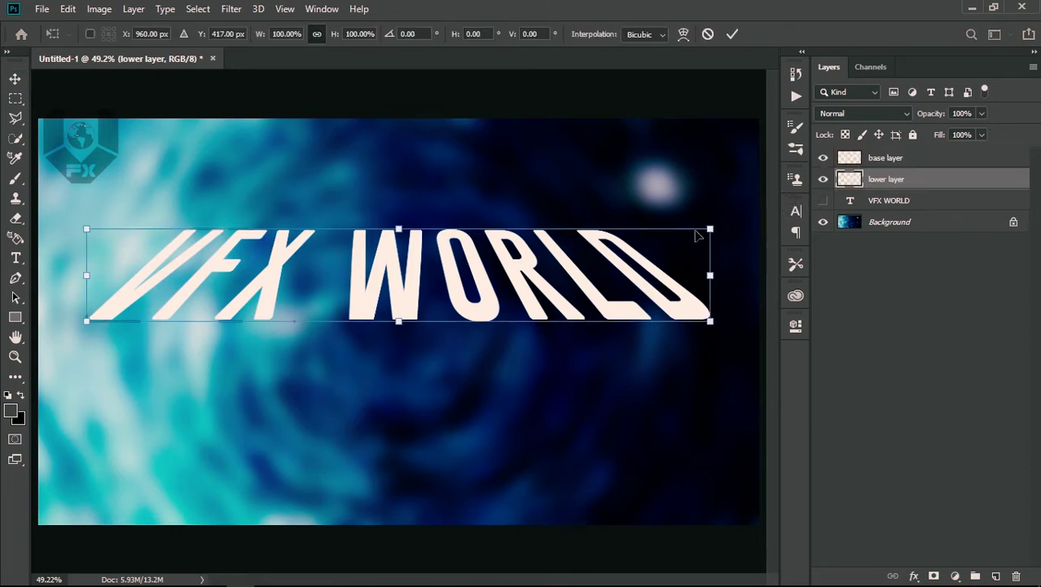
drag(711, 229, 646, 219)
key(ctrl+z)
key(ctrl+z)
key(ctrl+z)
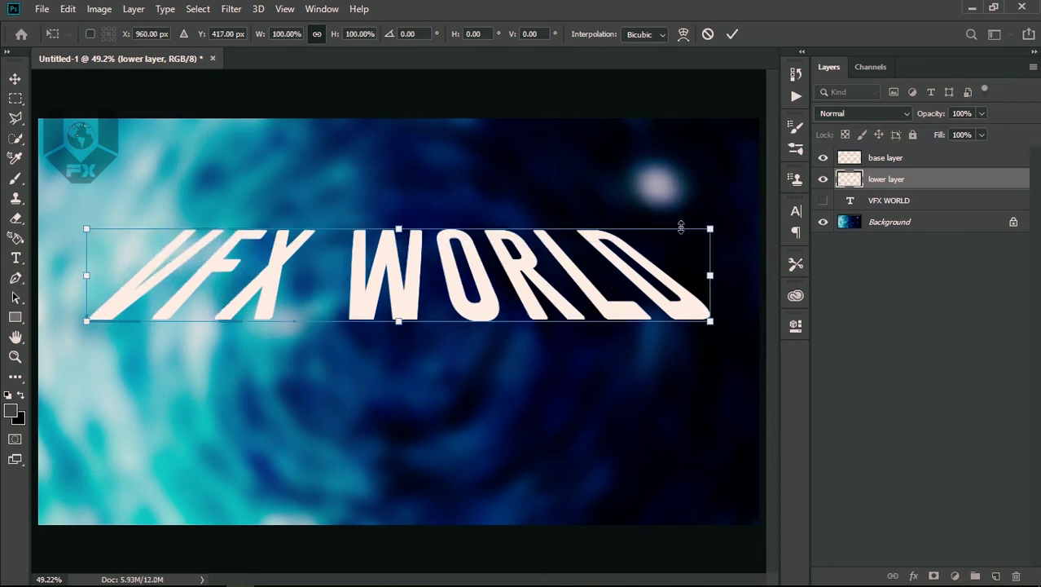
drag(711, 229, 551, 275)
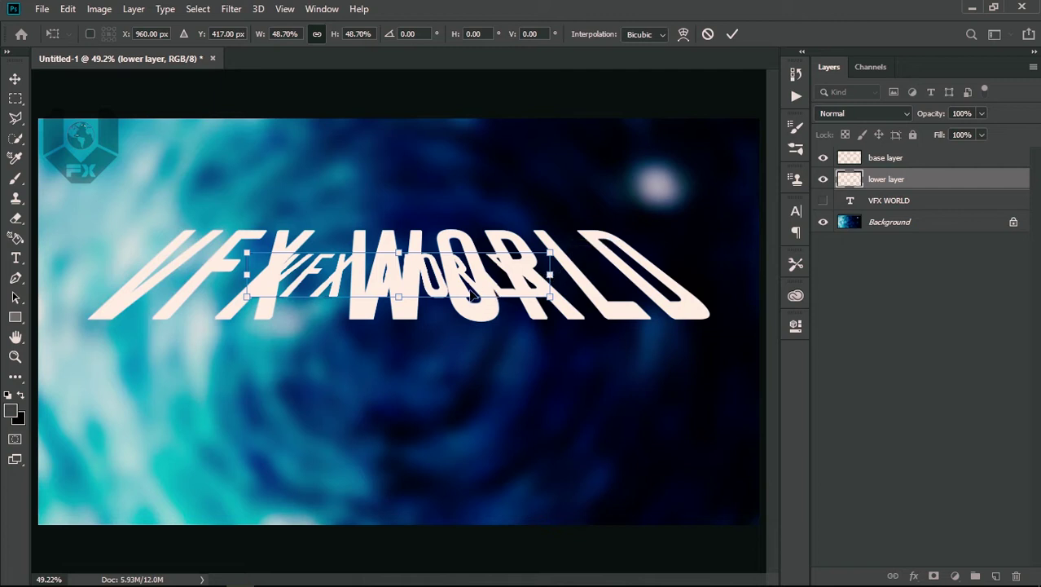
drag(467, 283, 468, 503)
key(Return)
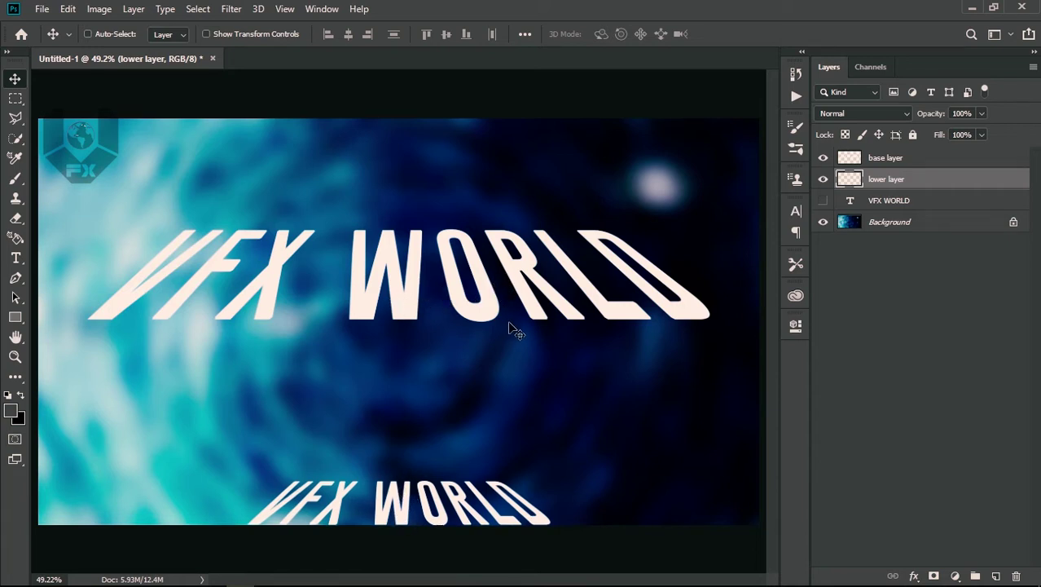
Step: Add a Curves adjustment directly above the Background layer and lower the RGB curve to darken the image's shadows and midtones
click(928, 225)
click(955, 575)
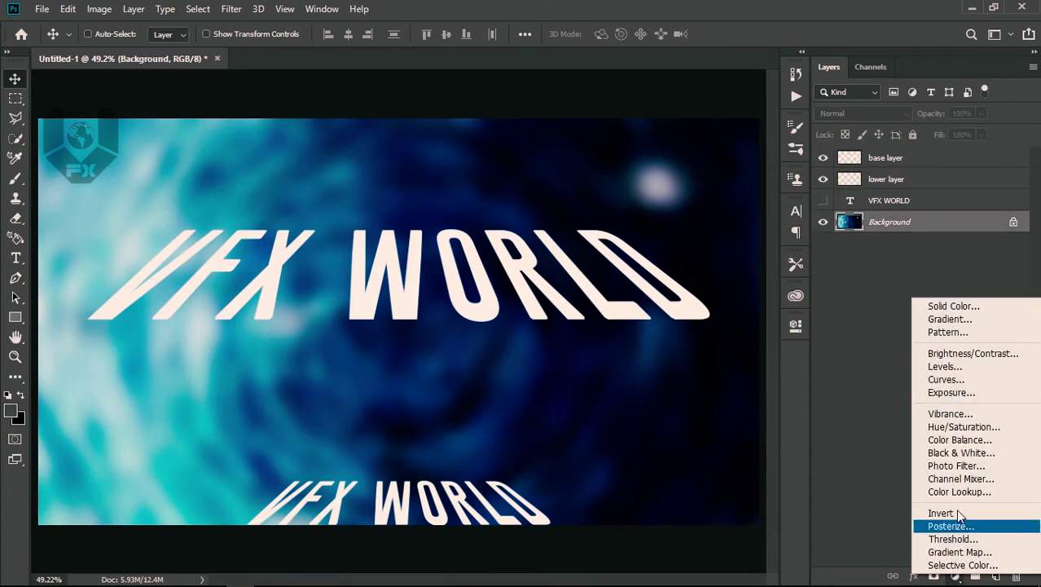
click(945, 379)
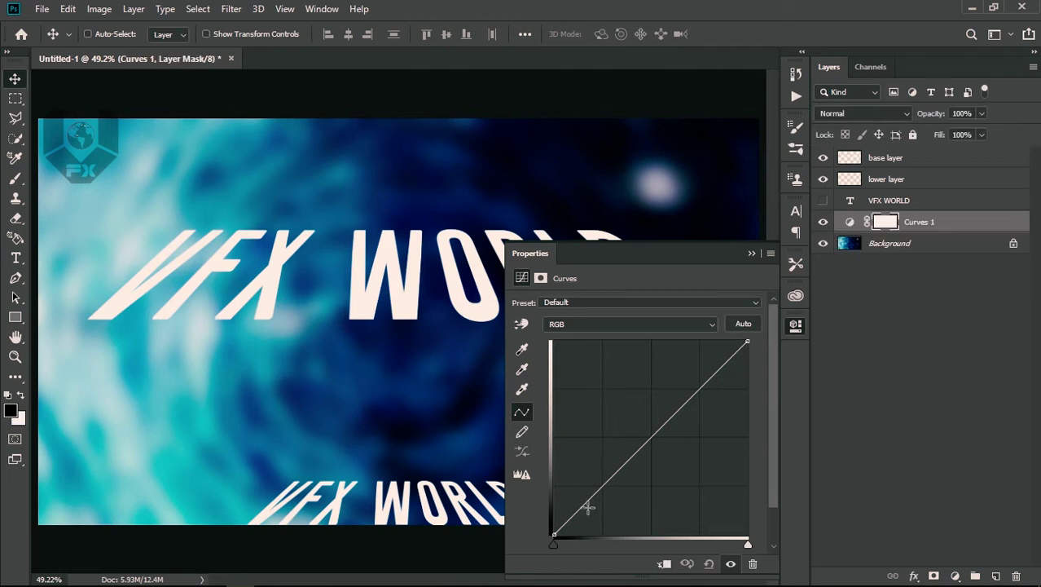
drag(587, 507, 597, 518)
drag(700, 419, 706, 398)
click(684, 326)
click(660, 371)
drag(647, 453, 650, 449)
click(750, 254)
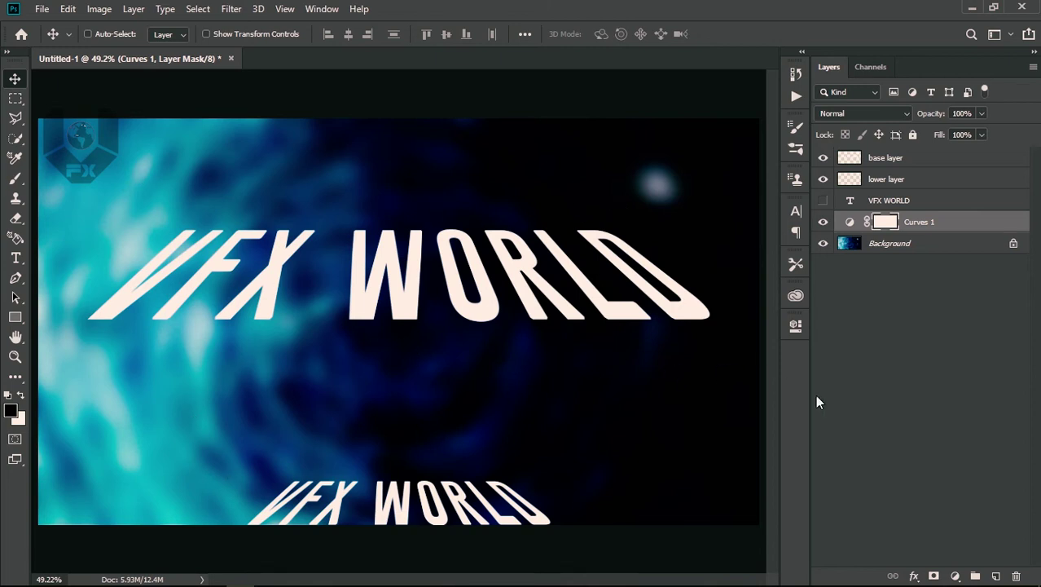
Step: Merge the Curves adjustment layer into the Background layer
click(866, 389)
click(895, 248)
ctrl+click(906, 225)
key(ctrl+e)
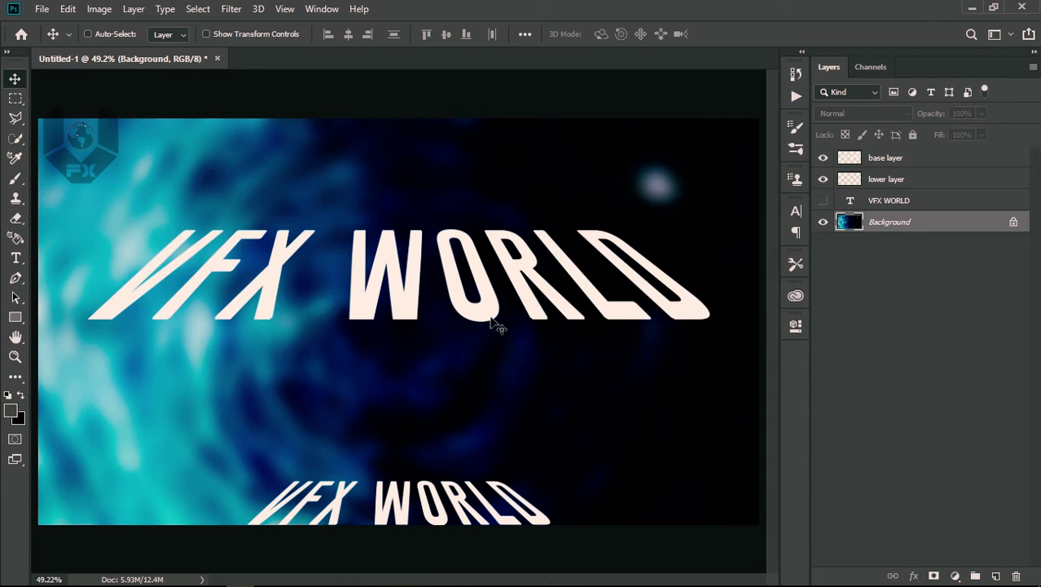
Step: Use the Polygonal Lasso to draw a four-sided selection joining the outer corners of the large V to those of the small V
key(b)
key(v)
click(16, 119)
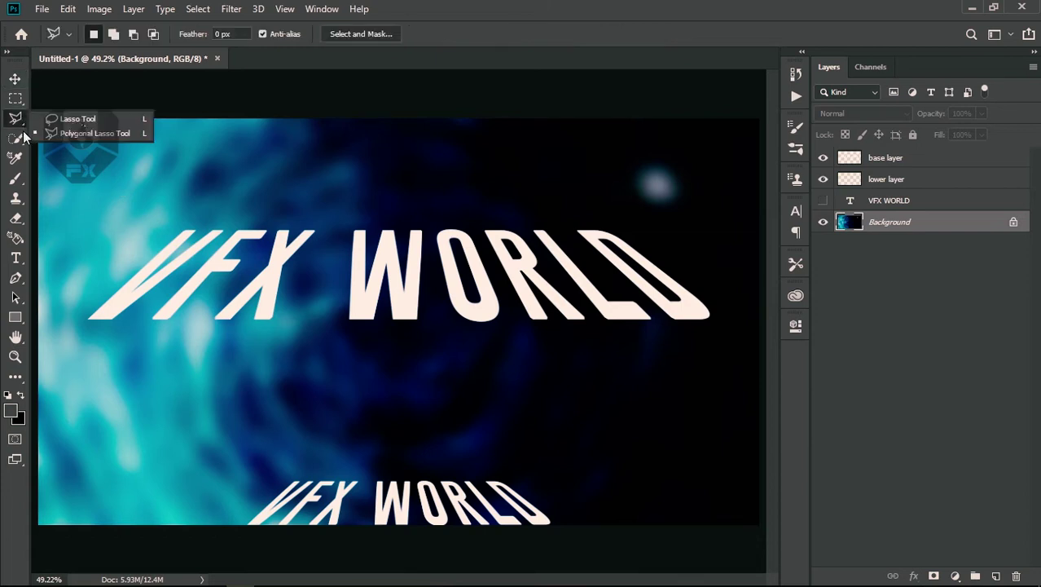
click(119, 133)
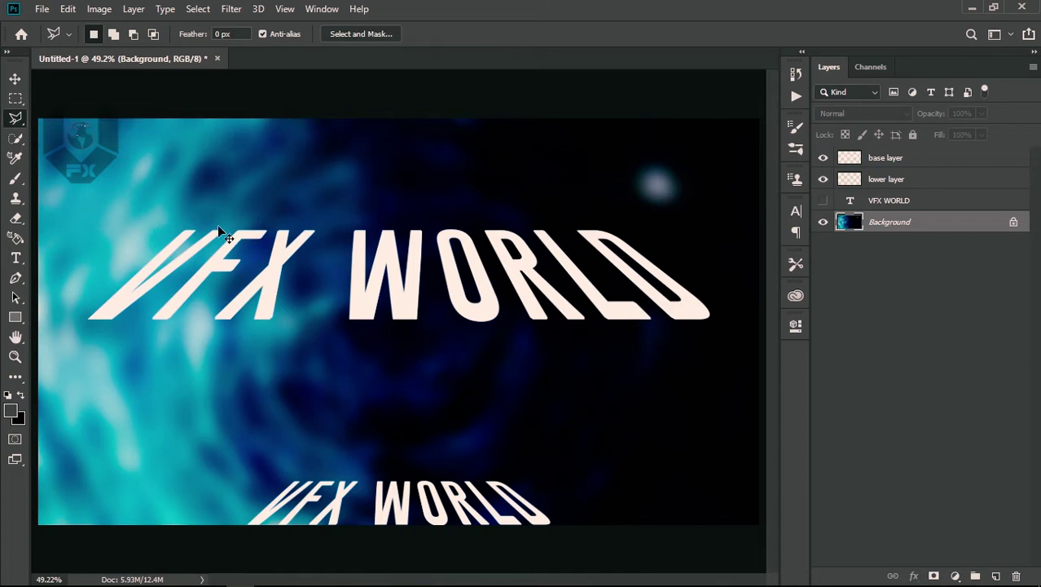
key(ctrl+plus)
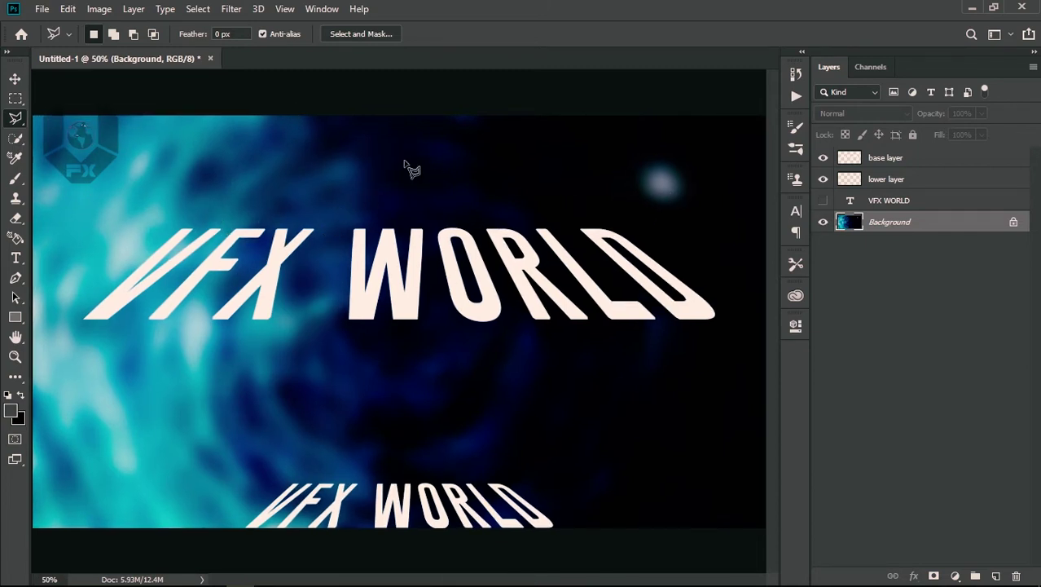
key(ctrl+plus)
drag(375, 215, 507, 145)
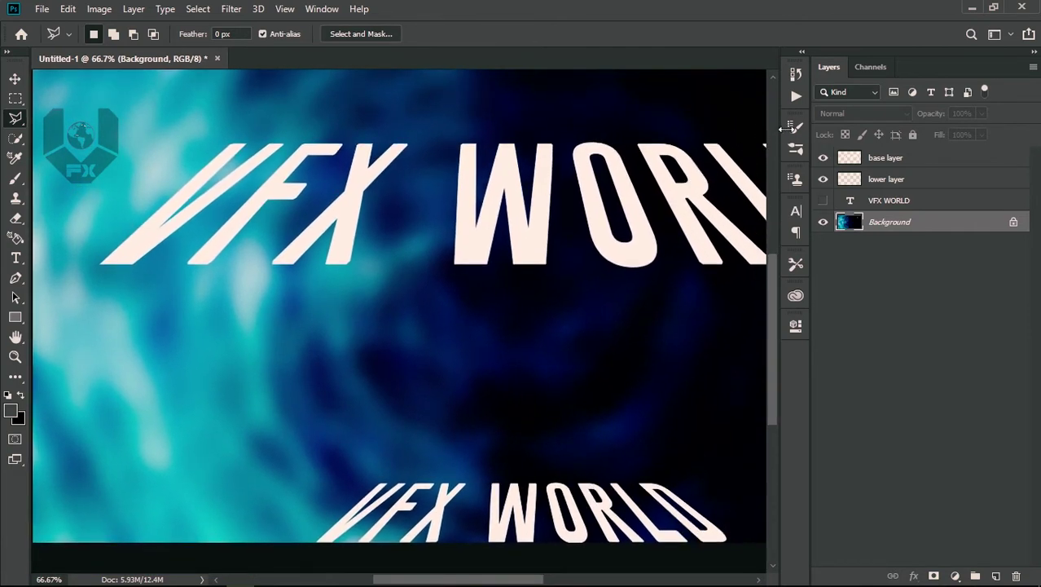
drag(295, 237, 338, 219)
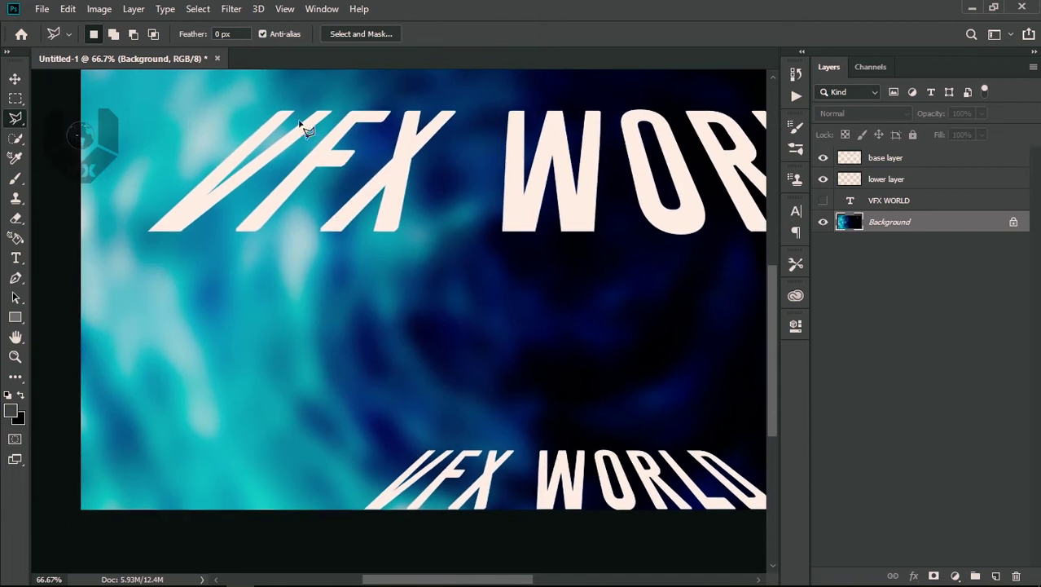
click(150, 234)
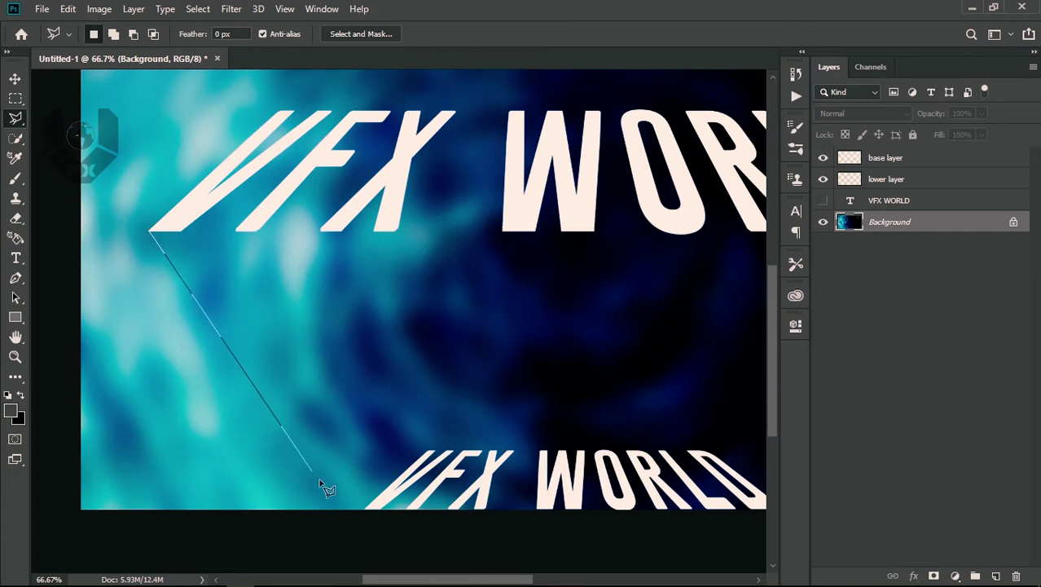
click(365, 511)
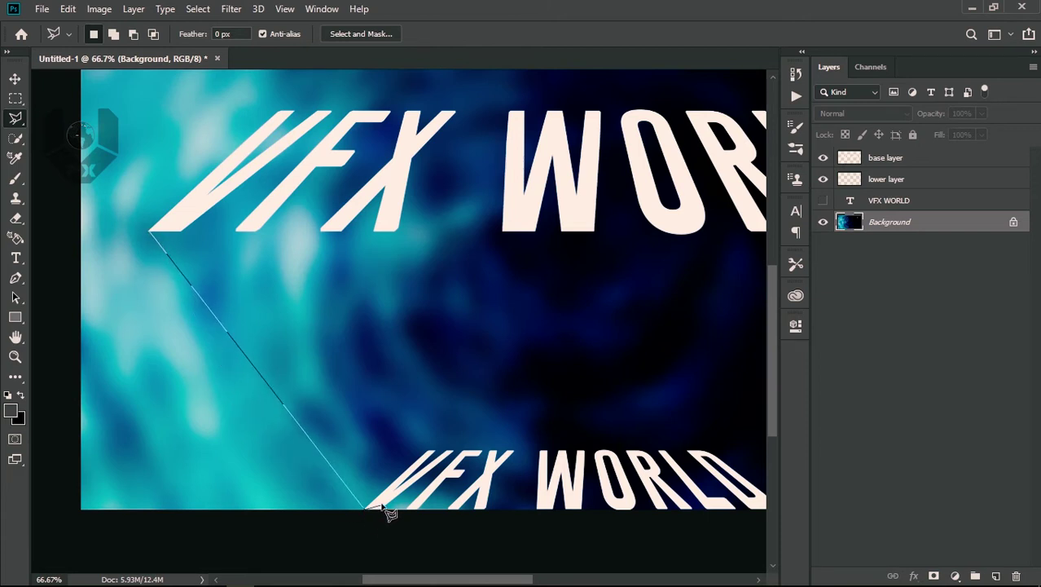
click(453, 450)
click(333, 113)
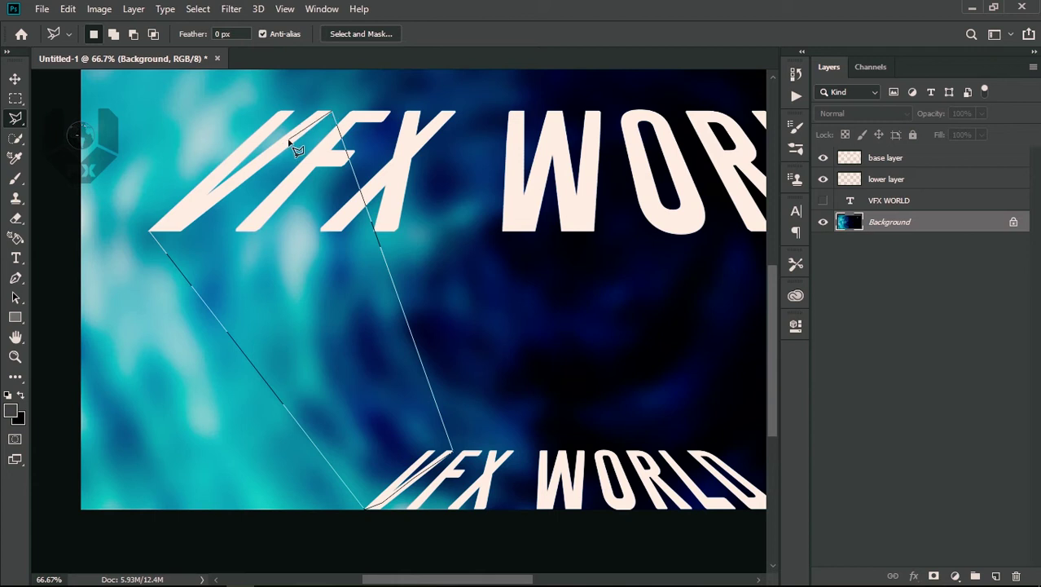
click(152, 233)
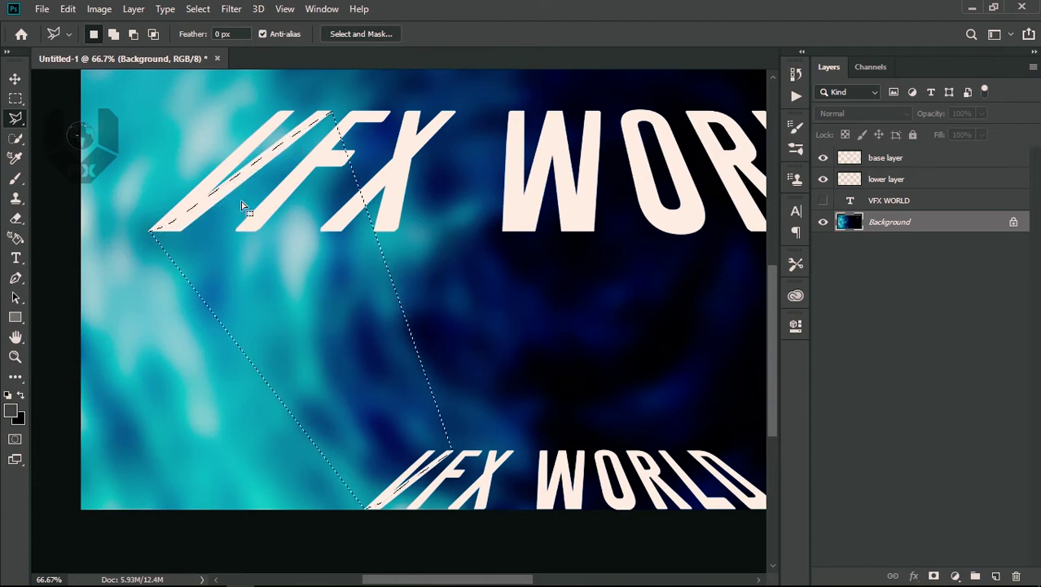
Step: Add a layer directly above the Background, fill the V-shaped beam selection with white, and deselect
click(998, 576)
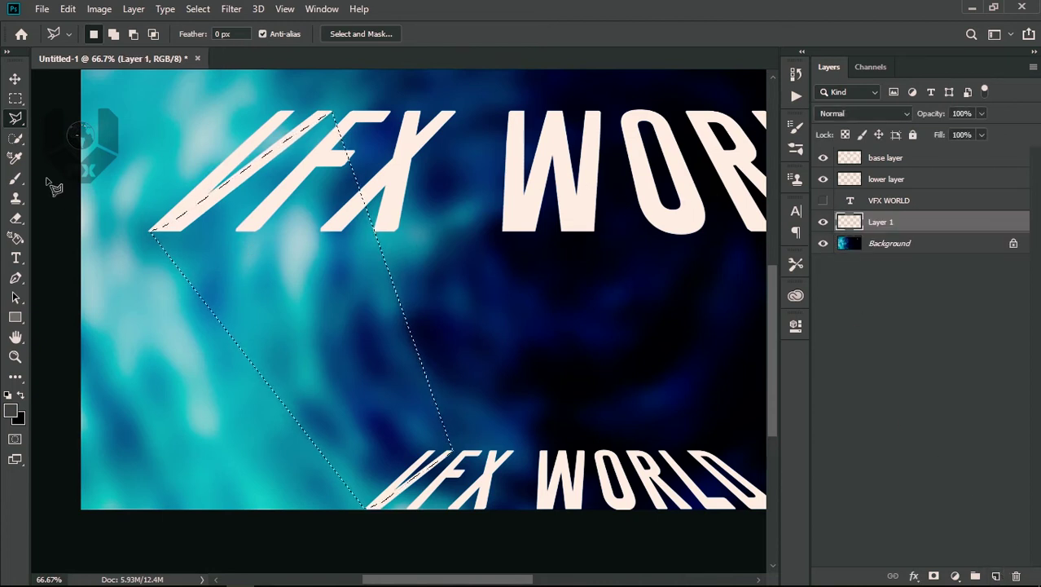
click(15, 178)
click(10, 411)
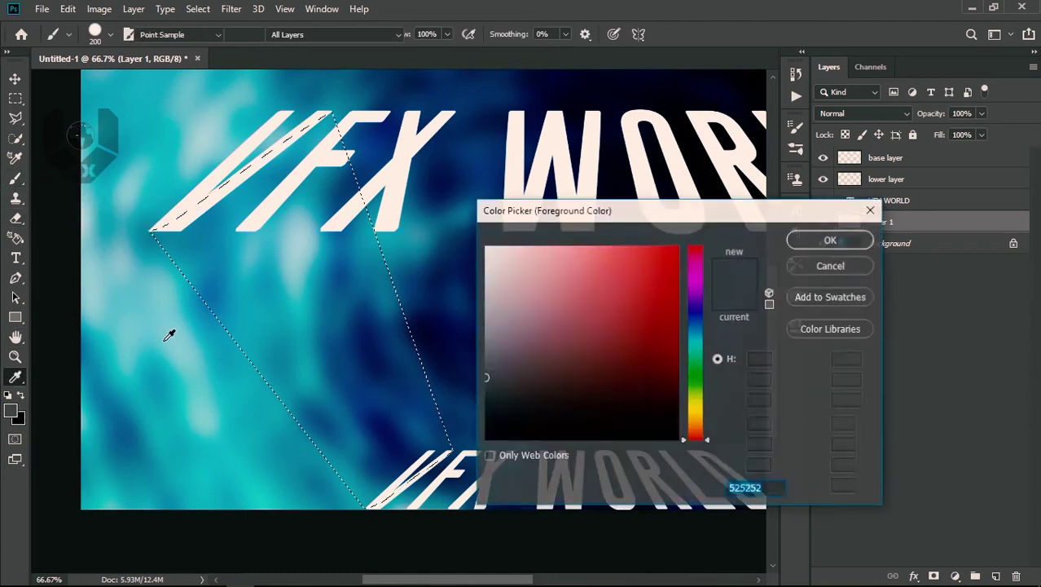
click(530, 246)
click(809, 236)
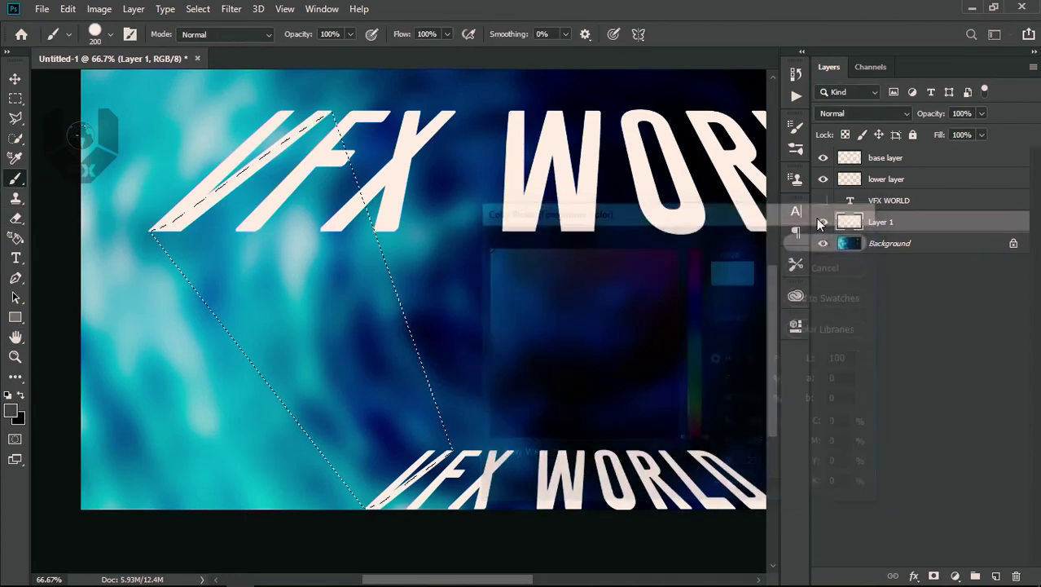
key(alt+BackSpace)
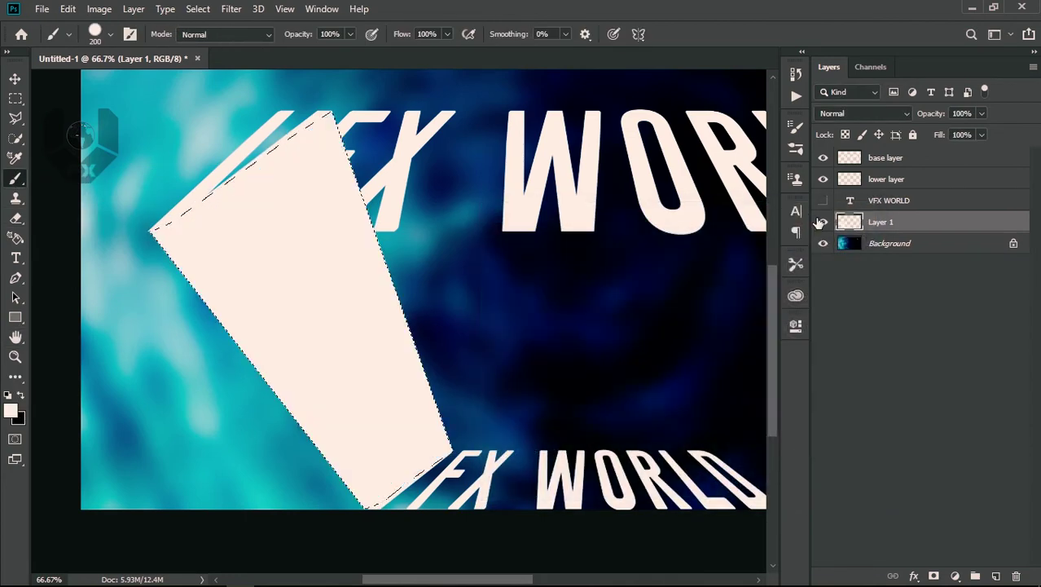
key(ctrl+d)
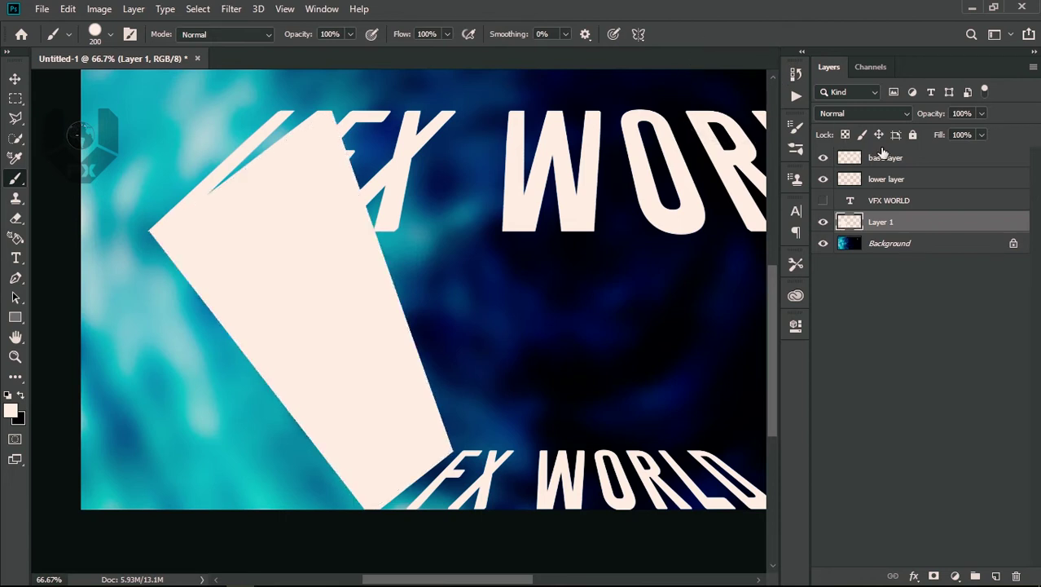
Step: Set the blend mode of the V beam on Layer 1 to Overlay
click(858, 113)
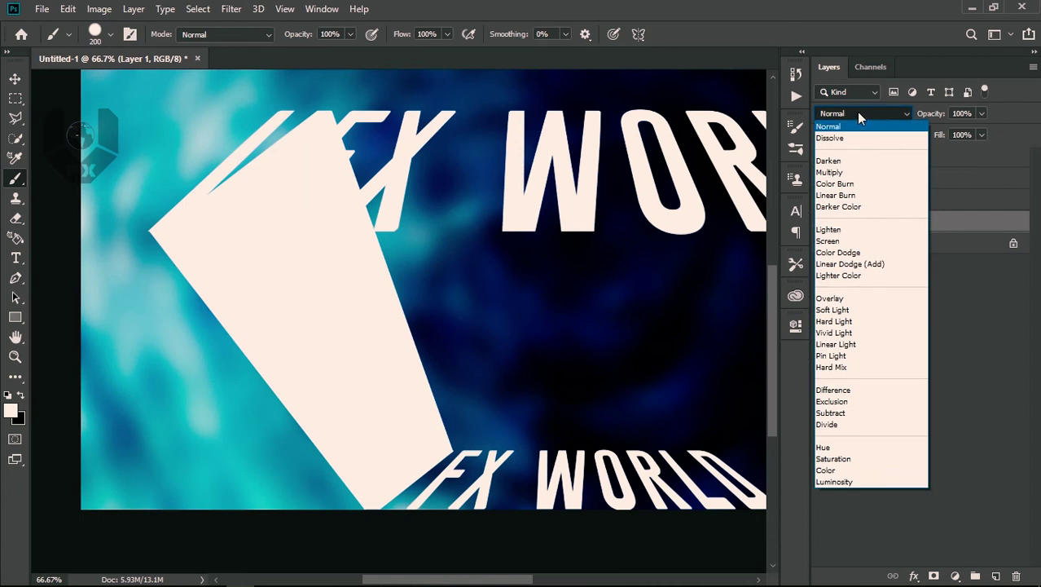
click(843, 298)
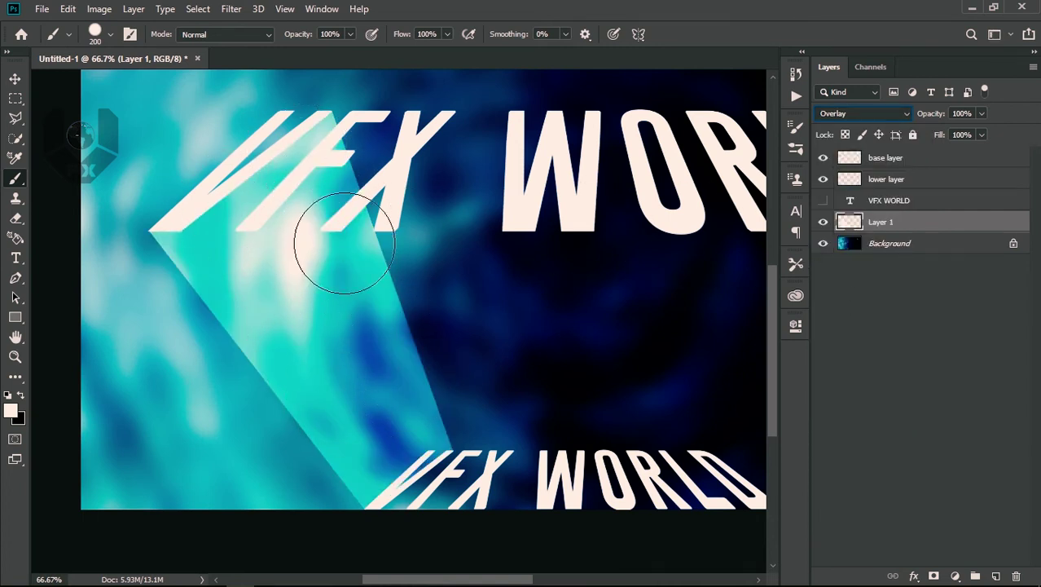
scroll(405, 202, down, 2)
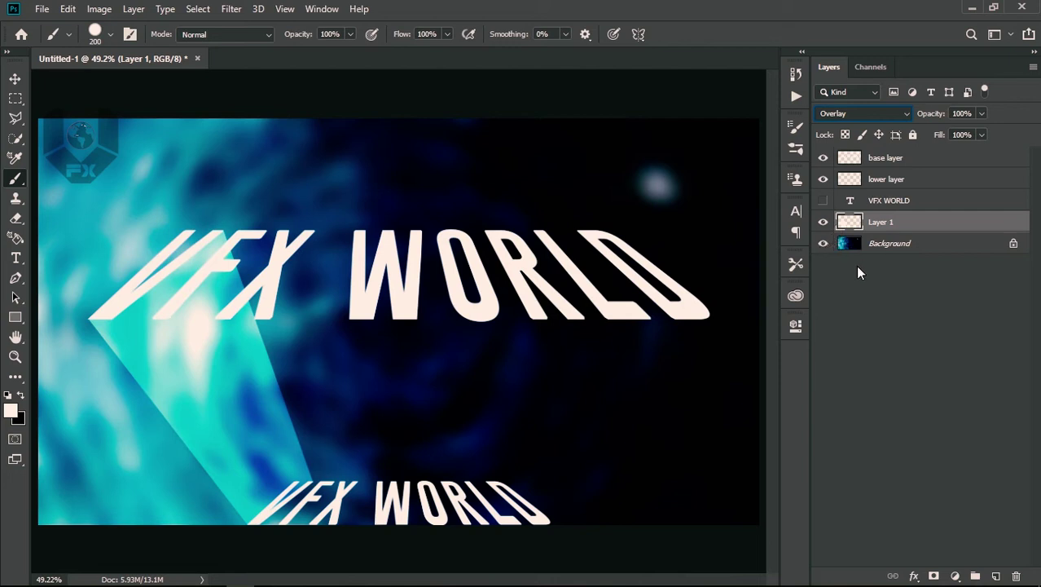
Step: Duplicate the base layer and nudge the copy slightly upward to offset it from the original text
click(894, 159)
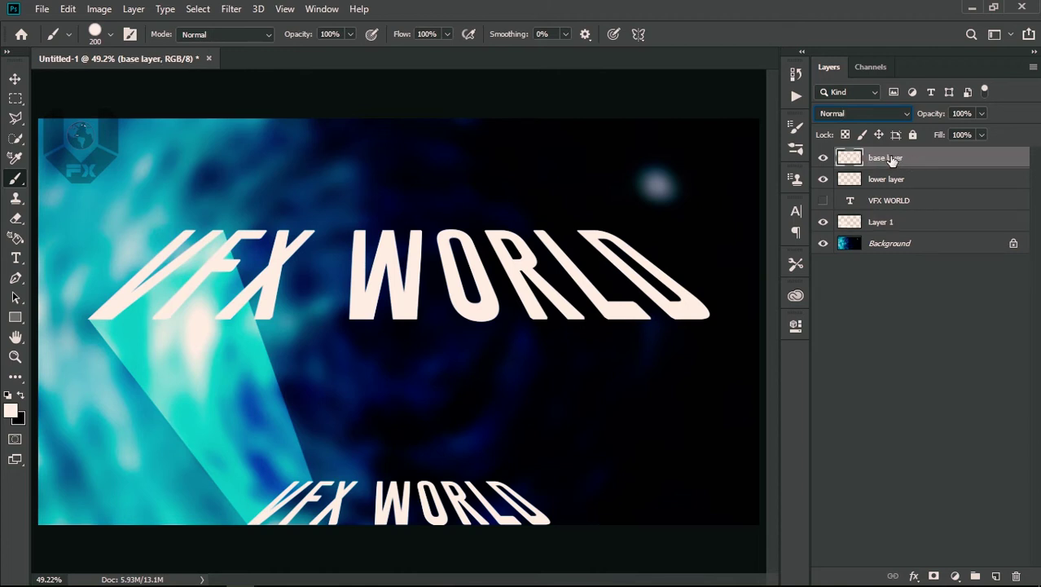
key(ctrl+j)
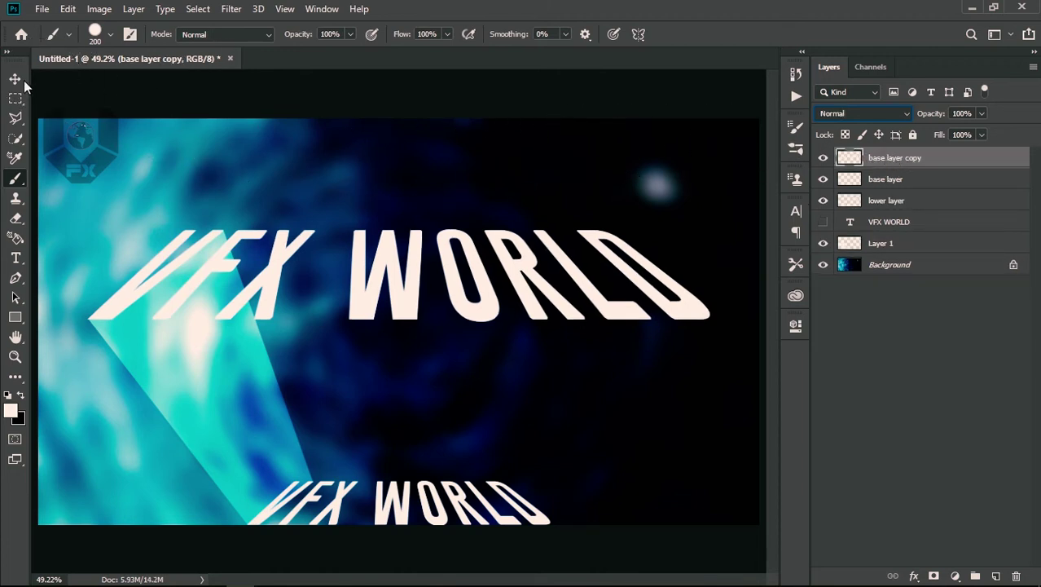
click(16, 78)
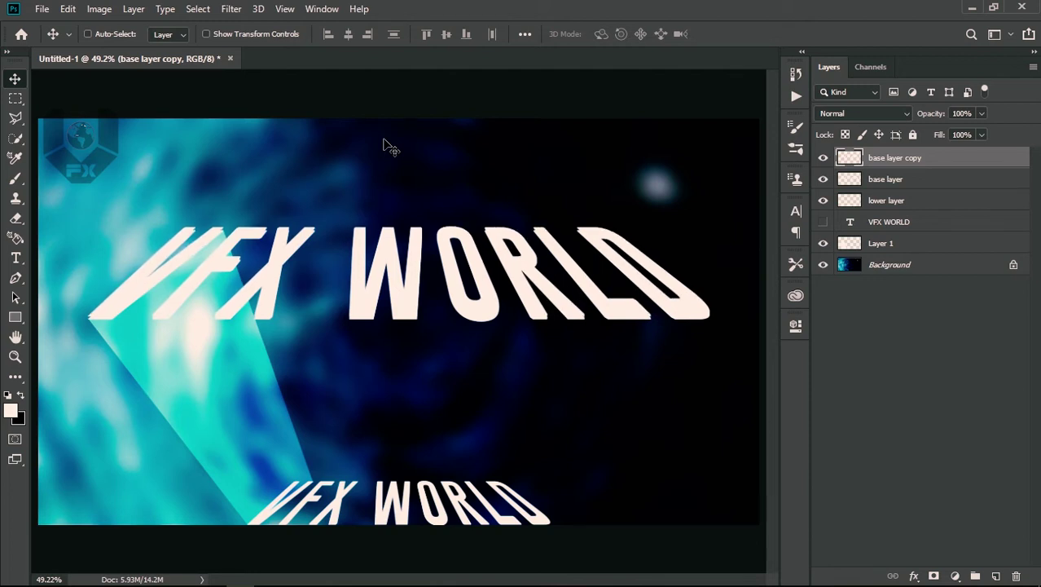
Step: Load the original base layer's text as a selection and fill it with dark blue #1831af
click(885, 181)
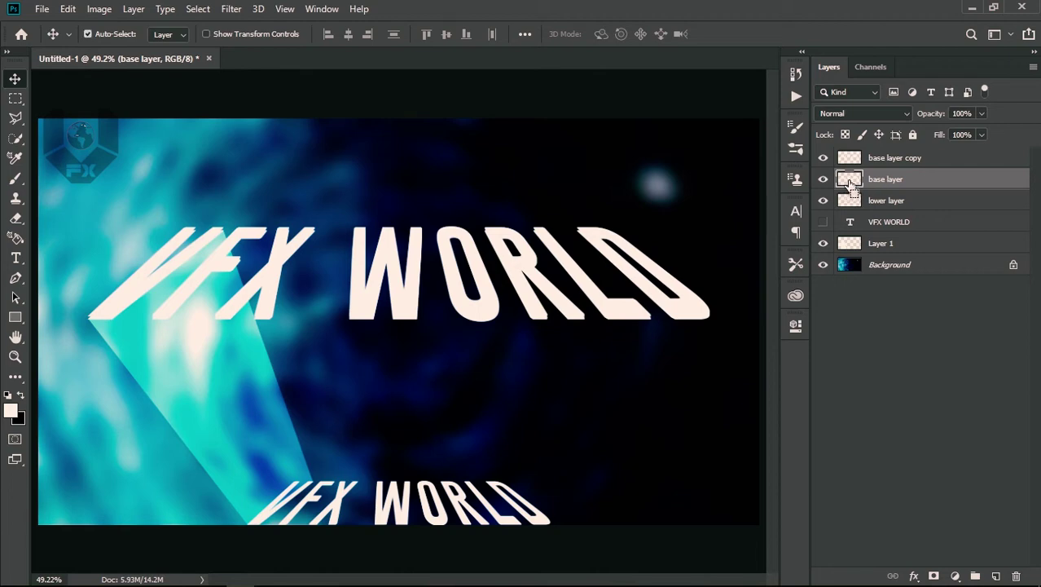
ctrl+click(850, 185)
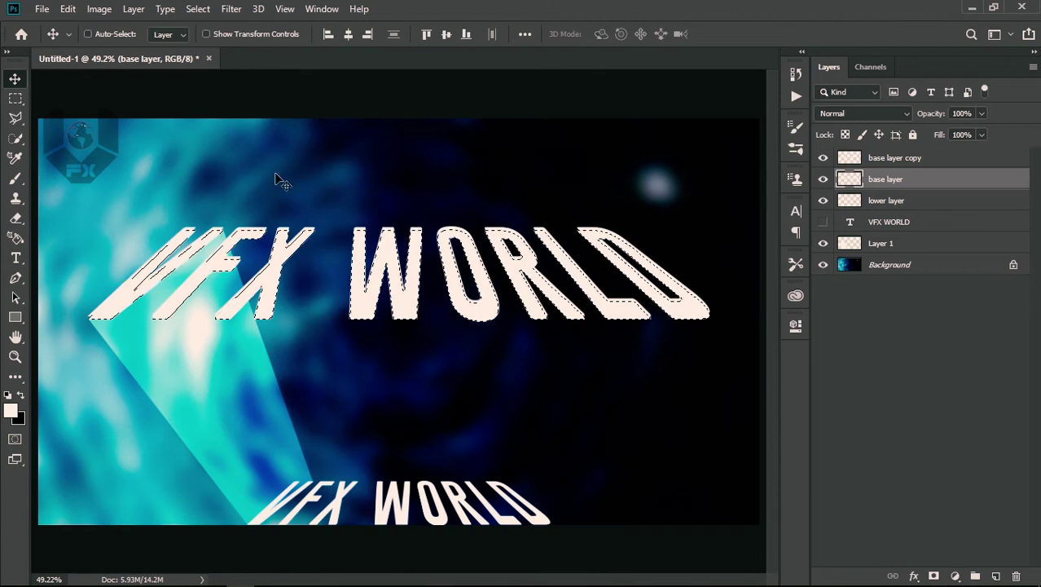
click(11, 409)
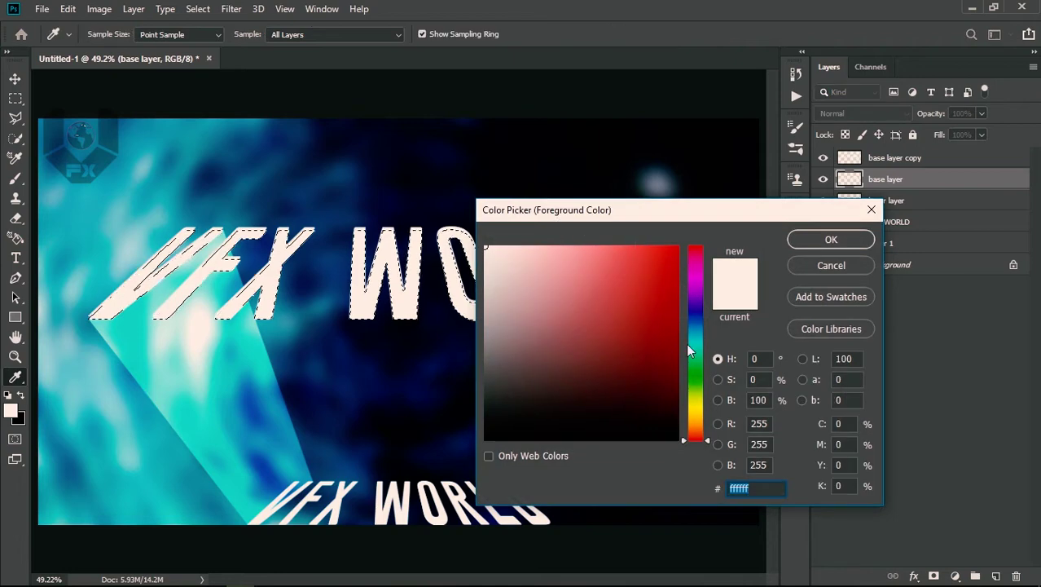
click(695, 315)
click(652, 306)
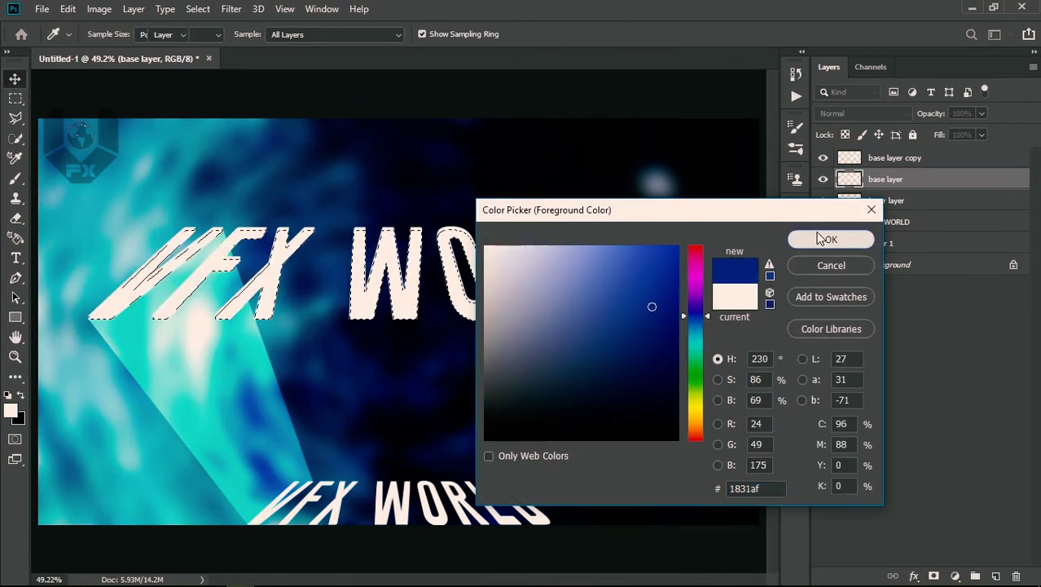
click(825, 239)
key(alt+BackSpace)
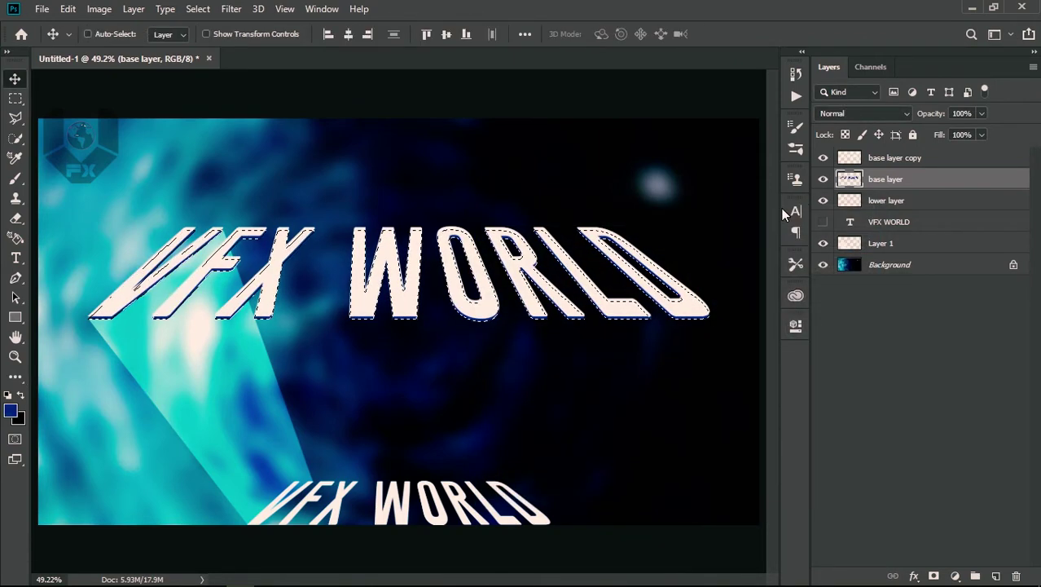
Step: Refill the selected base layer text with magenta as the offset edge colour, and deselect
click(11, 409)
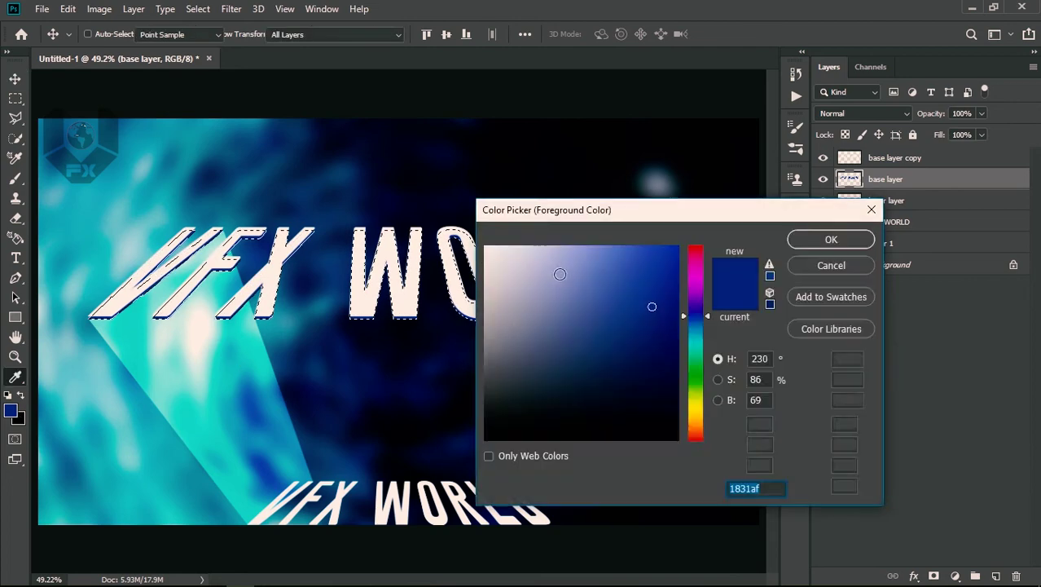
drag(695, 320, 717, 269)
click(793, 236)
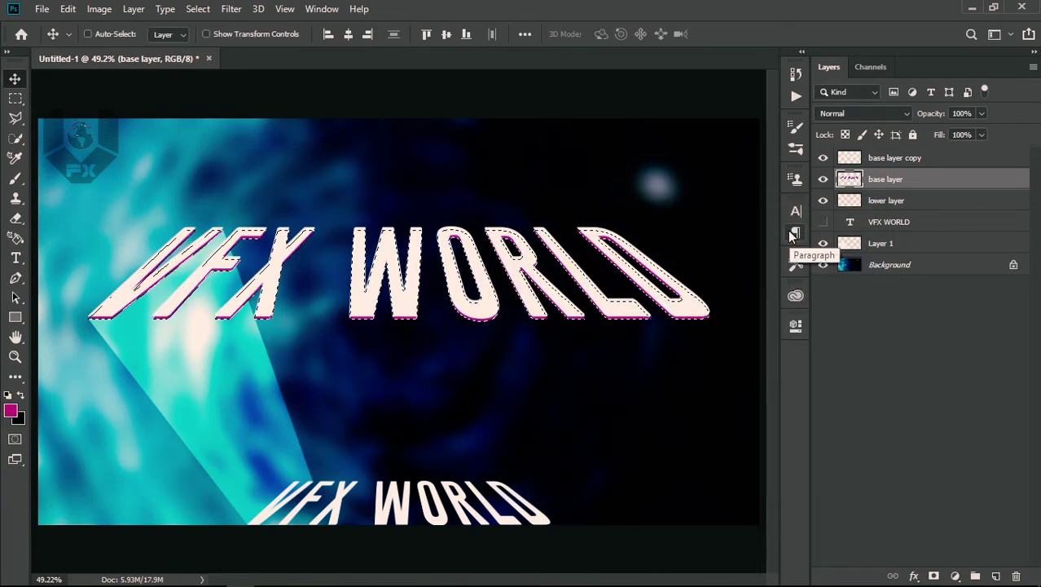
key(ctrl+d)
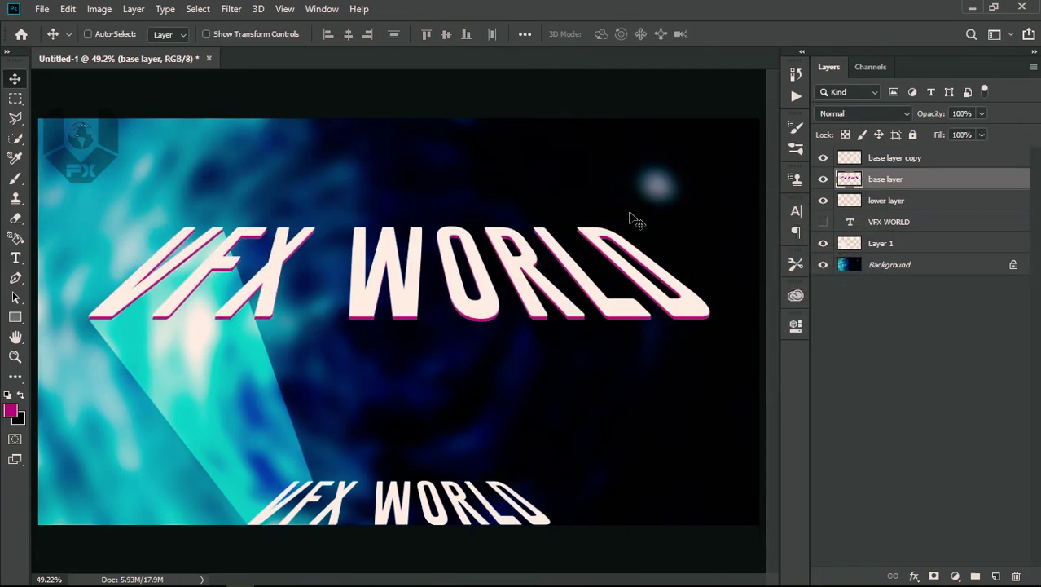
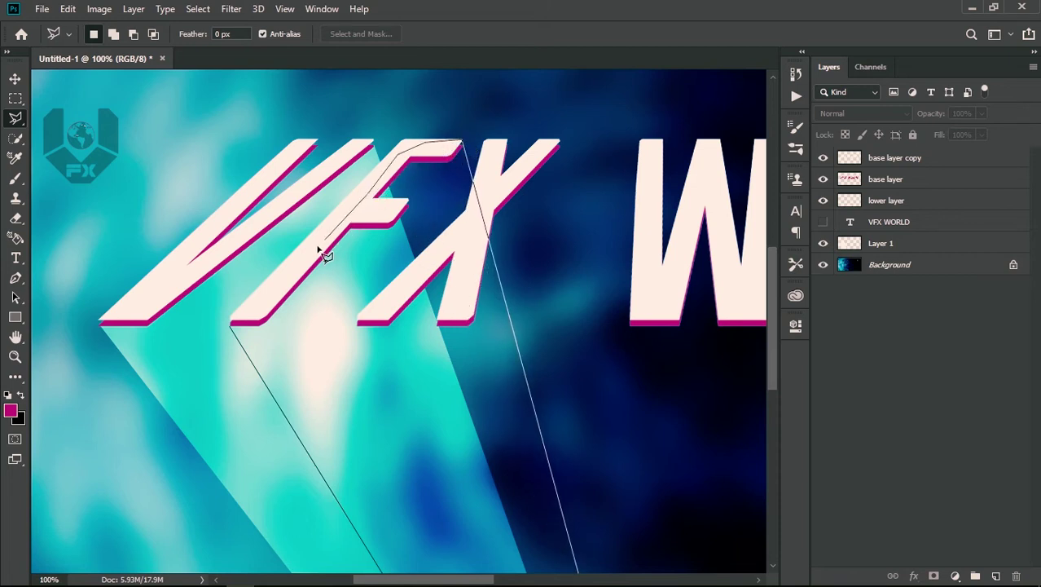
Step: Close the polygonal selection of the F beam and add a new layer for it between the VFX WORLD text layer and Layer 1
click(232, 327)
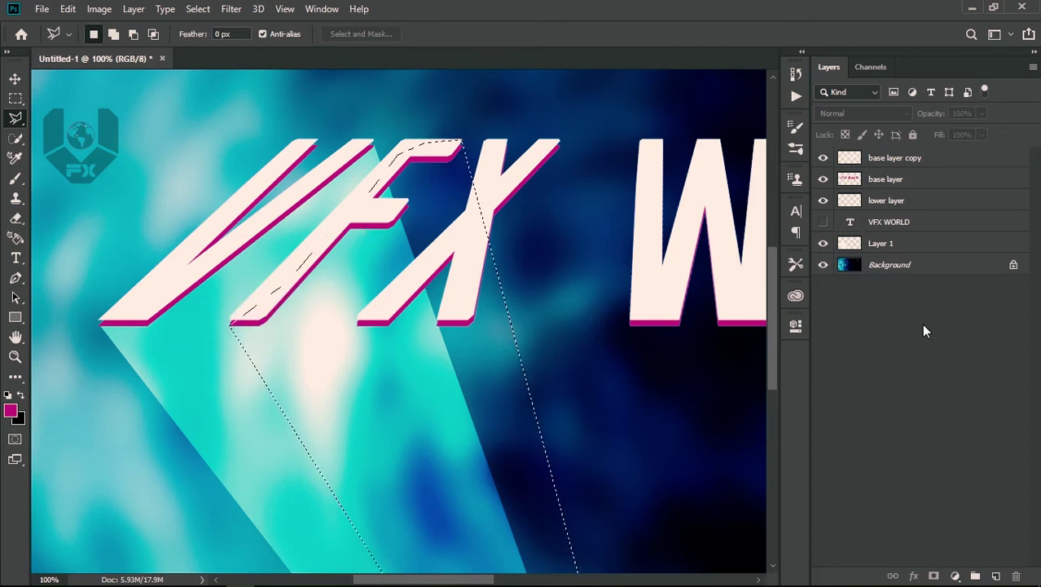
click(995, 576)
drag(875, 157, 886, 242)
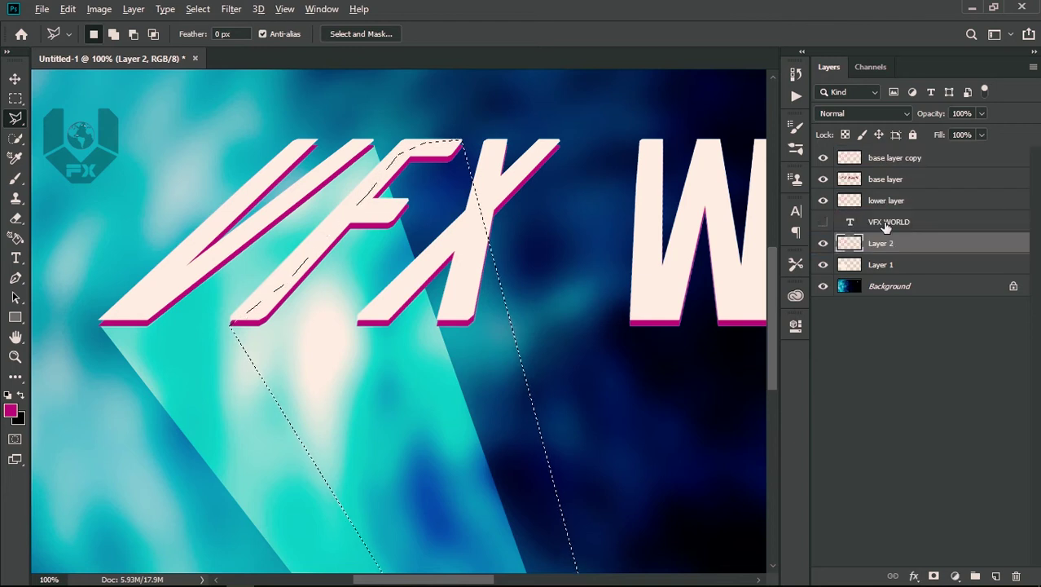
Step: Undo the trial magenta fill, fill the F beam selection on Layer 2 with white instead, and deselect
key(alt+BackSpace)
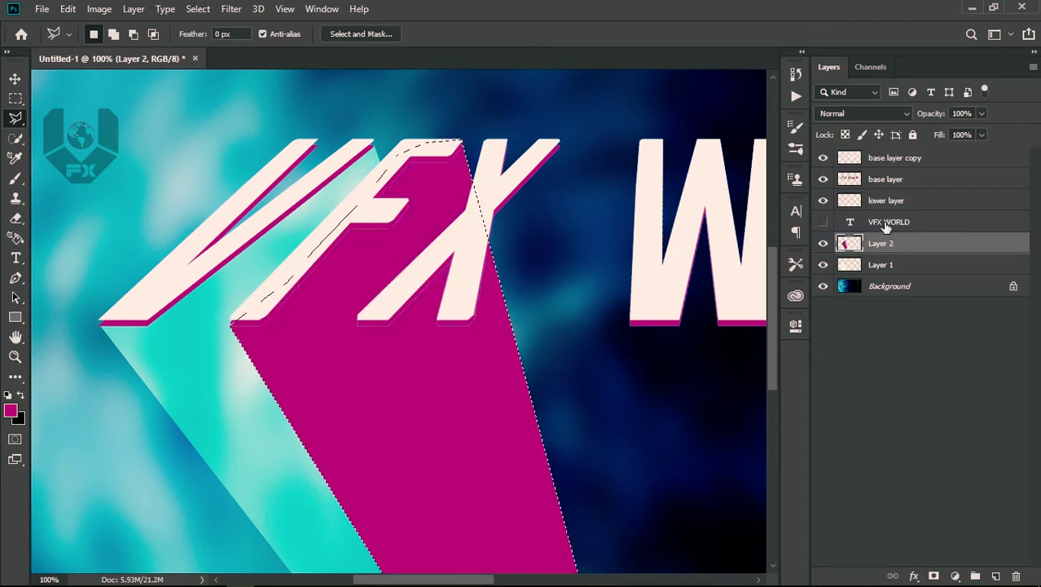
key(ctrl+z)
key(d)
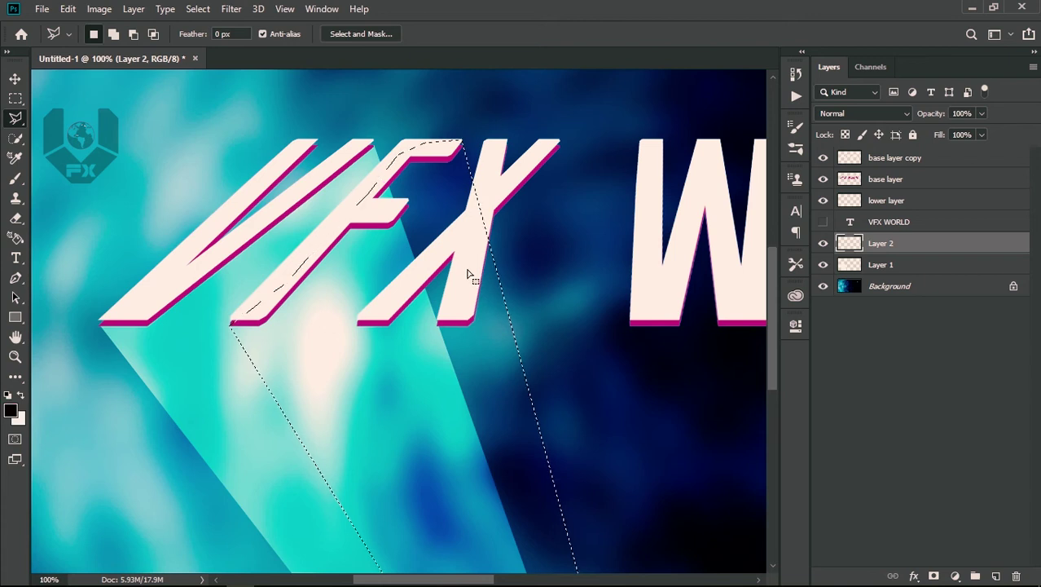
key(x)
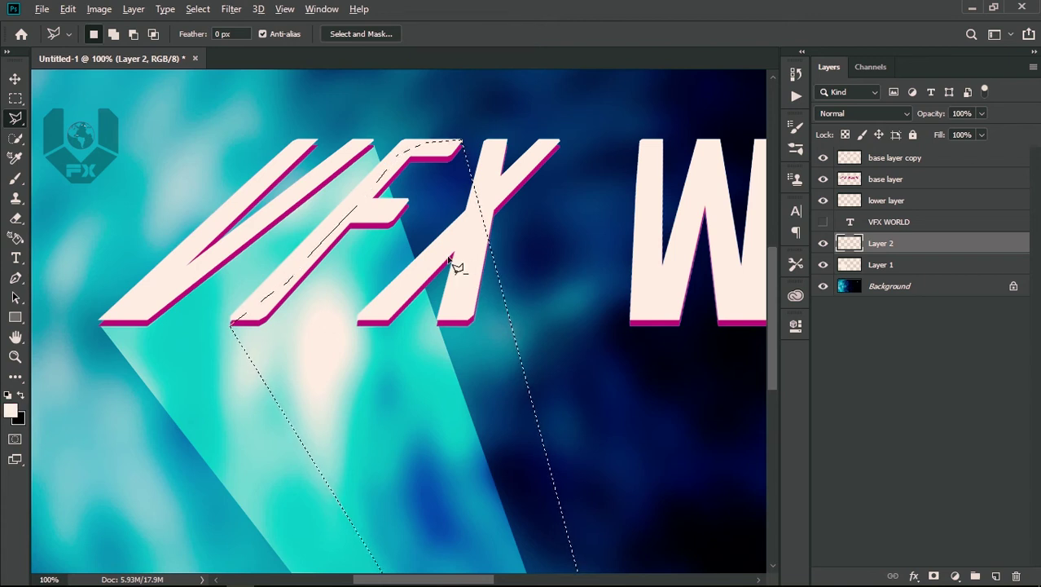
key(alt+BackSpace)
key(ctrl+d)
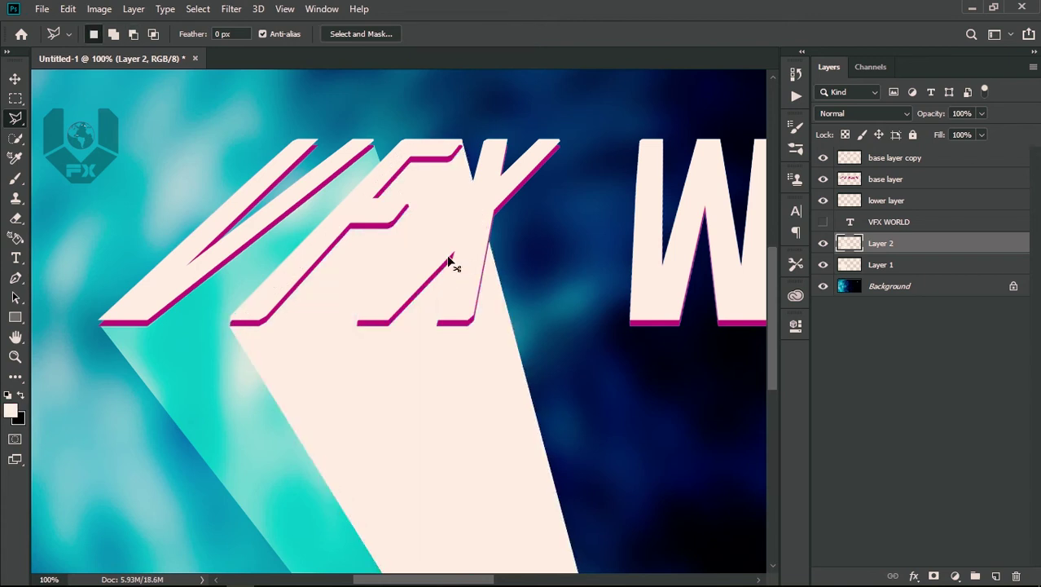
Step: Set the blend mode of the F beam on Layer 2 to Overlay
key(ctrl+0)
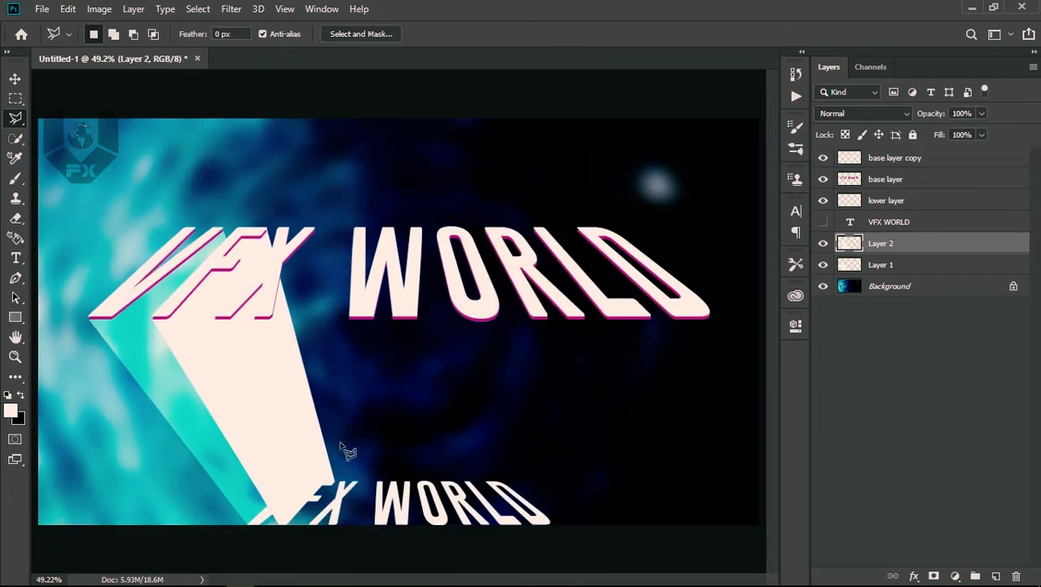
click(848, 113)
click(831, 299)
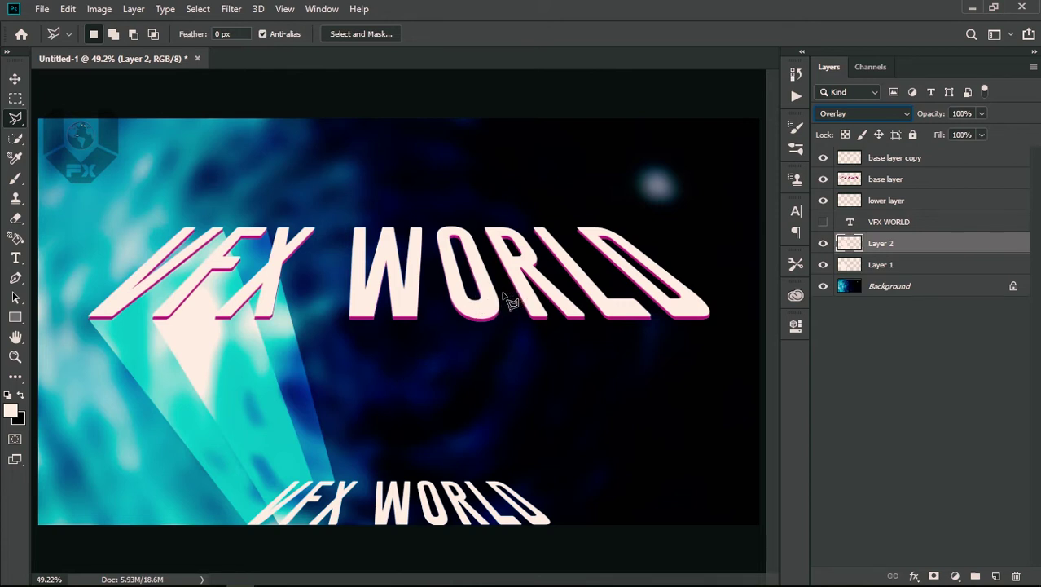
Step: Add white-filled beams for the X, W and O on separate new layers, with the X and W beams set to Overlay
key(ctrl+shift+alt+n)
key(alt+BackSpace)
key(ctrl+shift+alt+n)
click(379, 516)
key(alt+BackSpace)
key(ctrl+shift+alt+n)
key(alt+BackSpace)
key(ctrl+d)
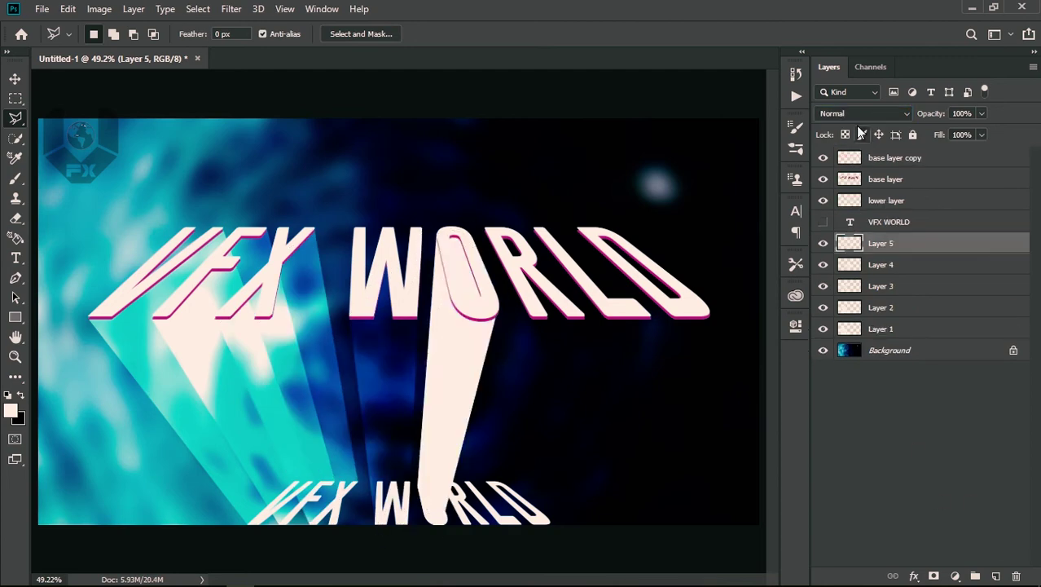
Step: Set the O beam to Overlay and add white Overlay beams for the R, L and D on separate new layers
key(shift+alt+o)
key(ctrl+shift+alt+n)
key(alt+BackSpace)
key(ctrl+shift+alt+n)
key(alt+BackSpace)
key(ctrl+d)
click(909, 425)
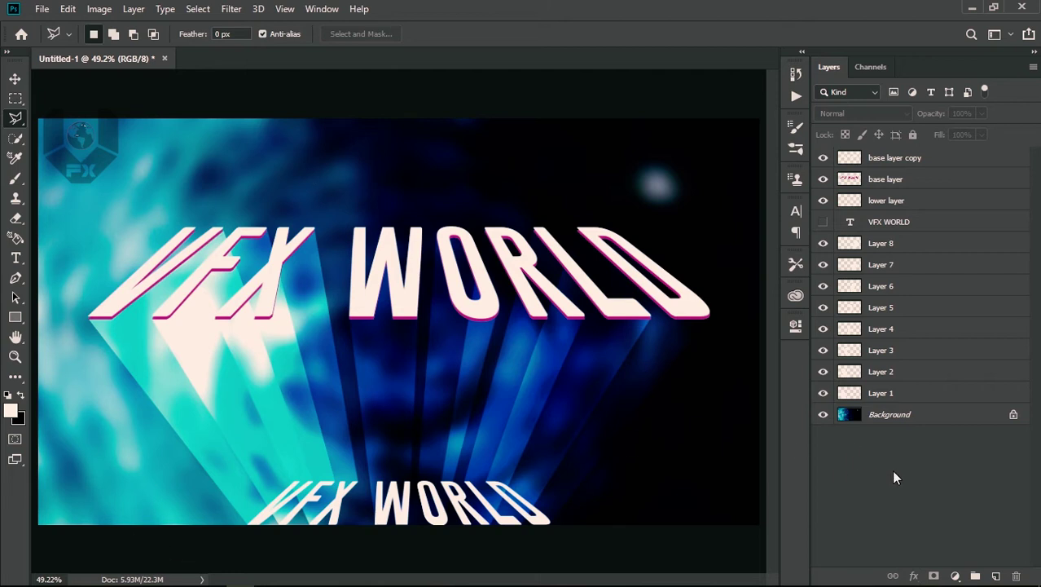
Step: Add an Exposure adjustment layer directly above the Background with Exposure -1.38 and Gamma Correction 0.98
click(920, 419)
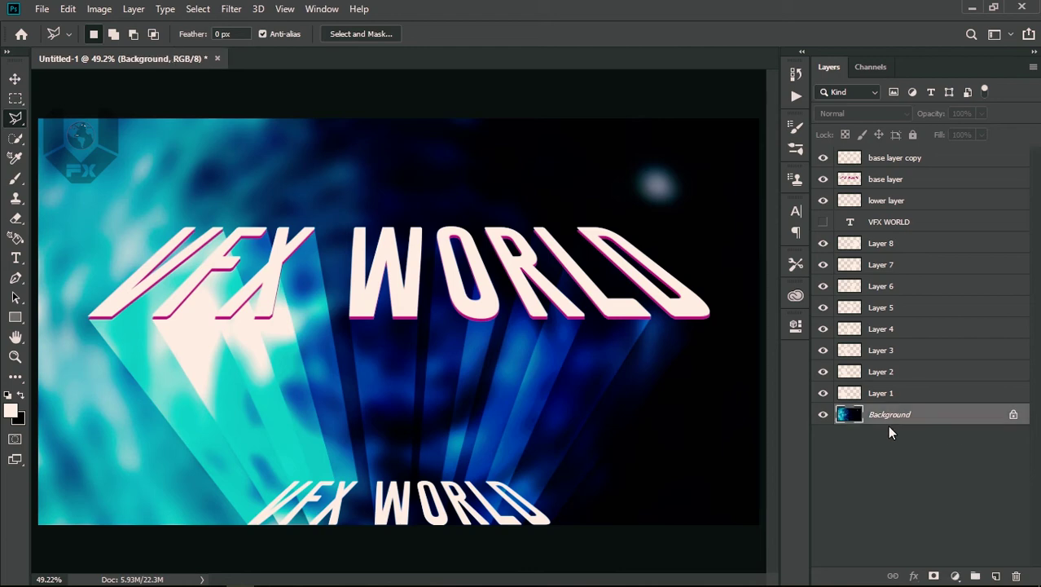
click(955, 576)
click(950, 392)
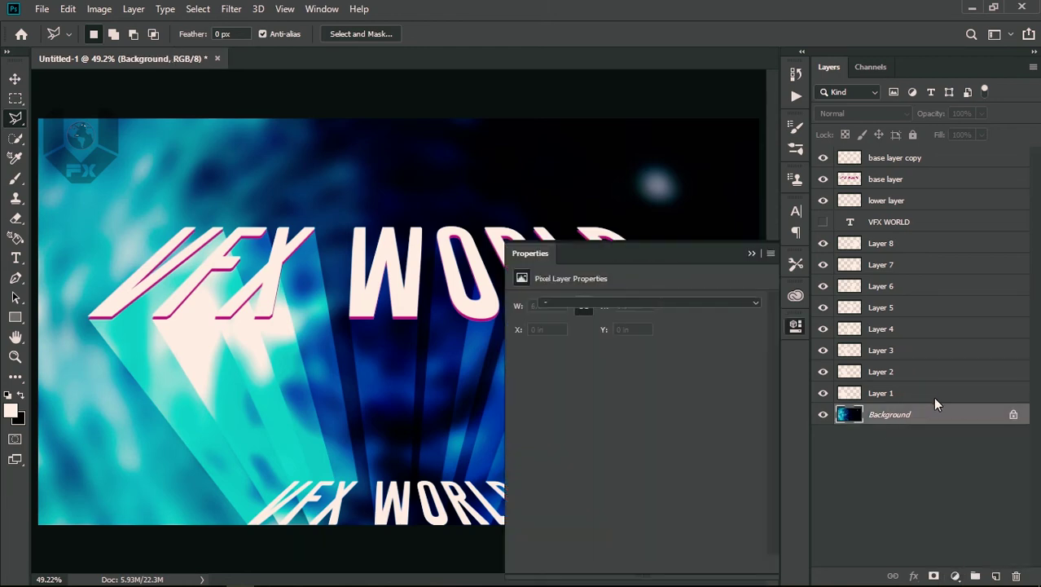
drag(637, 373, 633, 371)
click(639, 367)
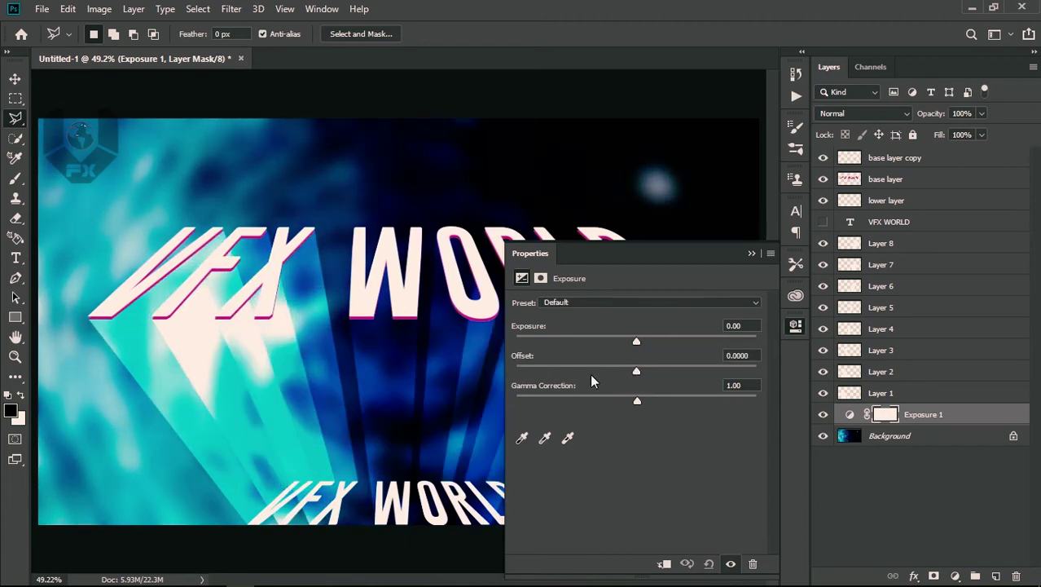
drag(633, 342, 611, 345)
drag(640, 400, 639, 404)
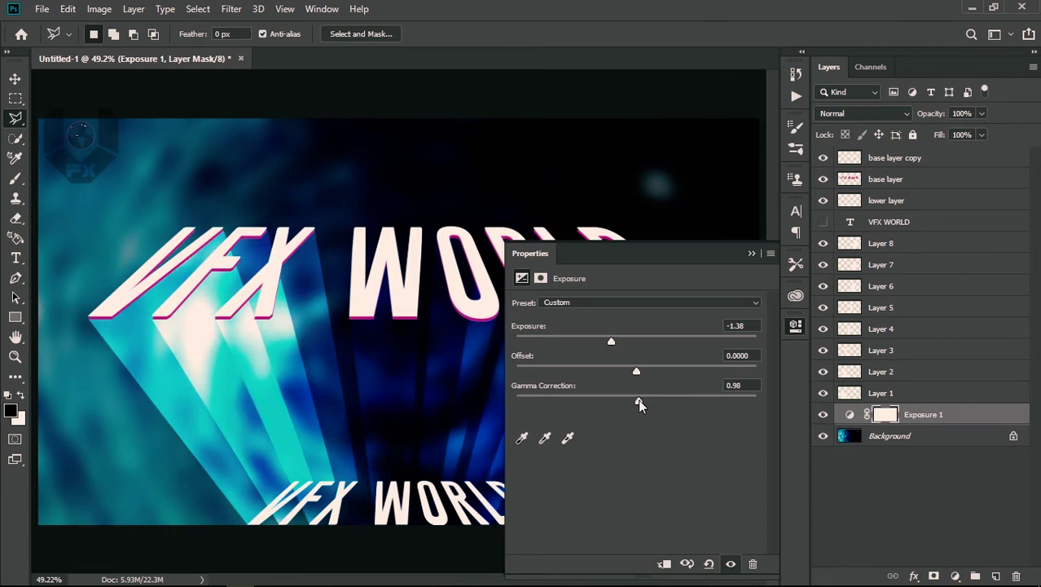
click(751, 254)
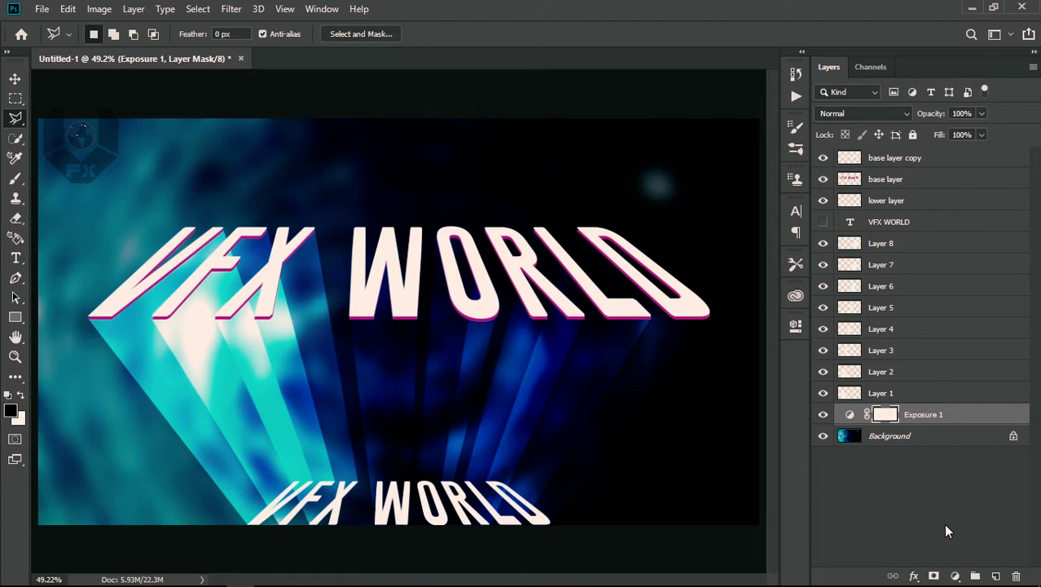
Step: Add a Hue/Saturation adjustment above the Exposure layer with Hue +40, Saturation +7 and Lightness +3
click(955, 575)
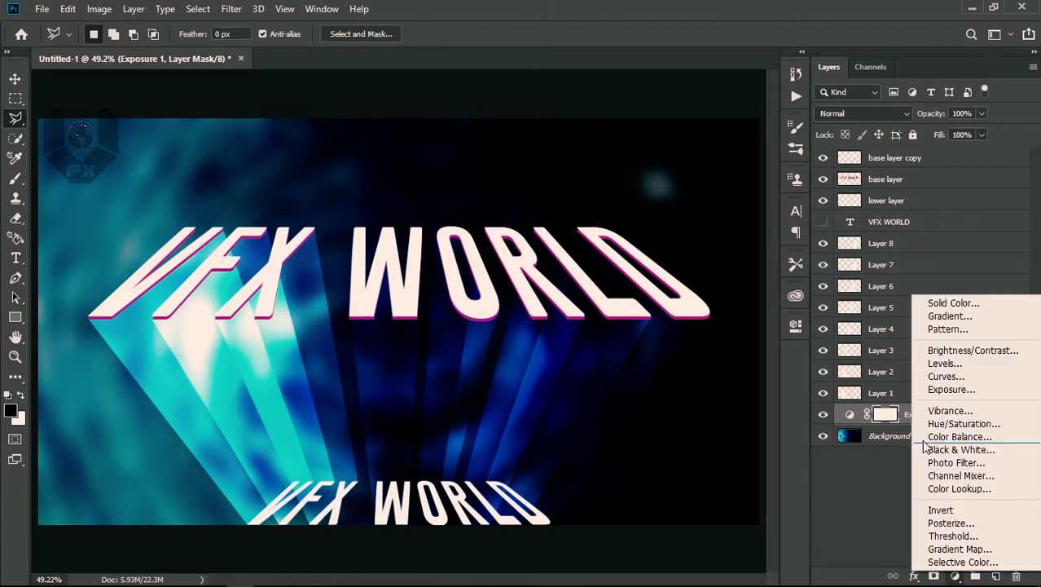
click(973, 427)
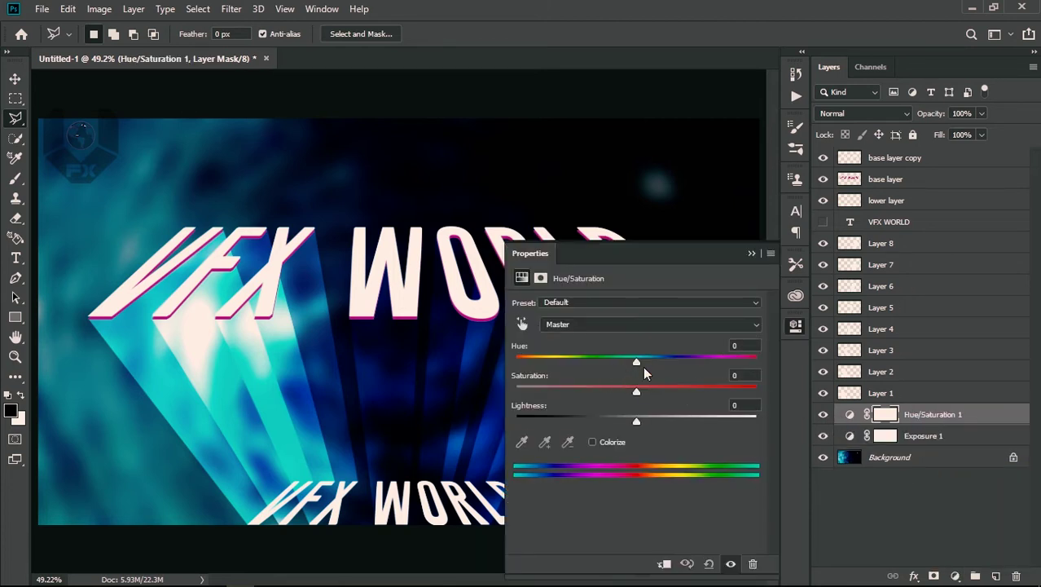
drag(636, 360, 684, 368)
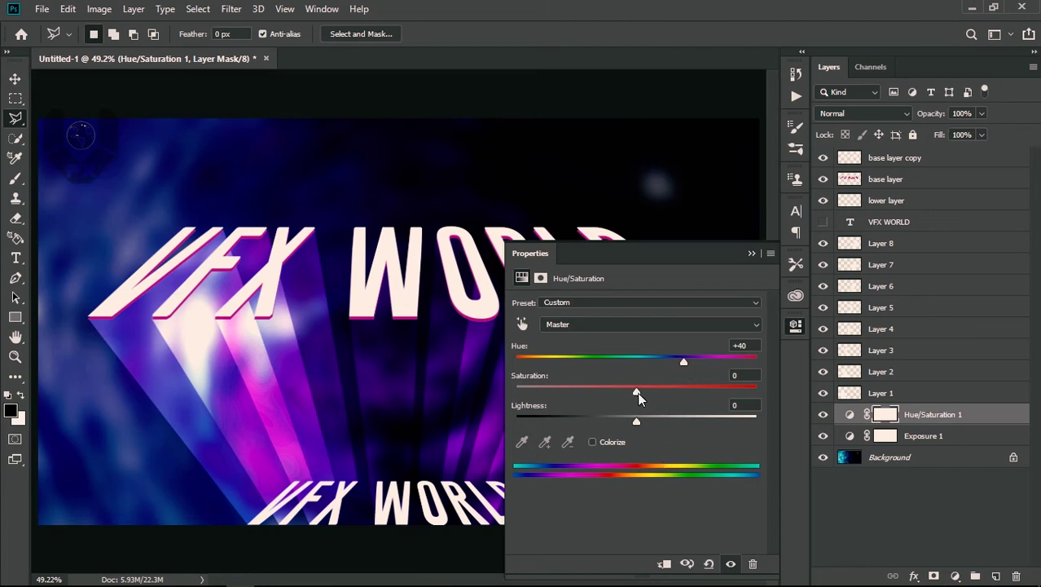
drag(637, 392, 641, 422)
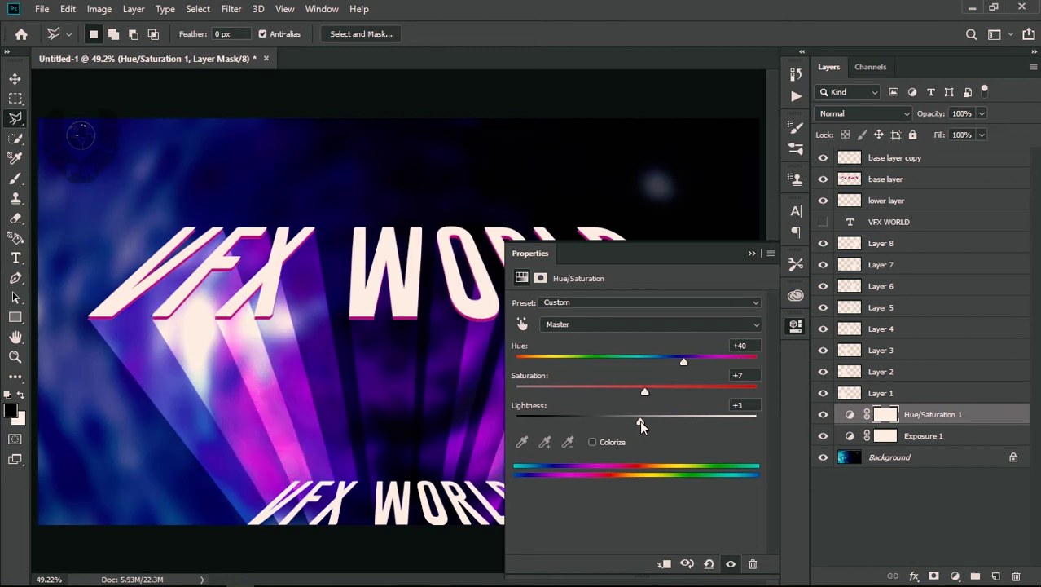
click(751, 254)
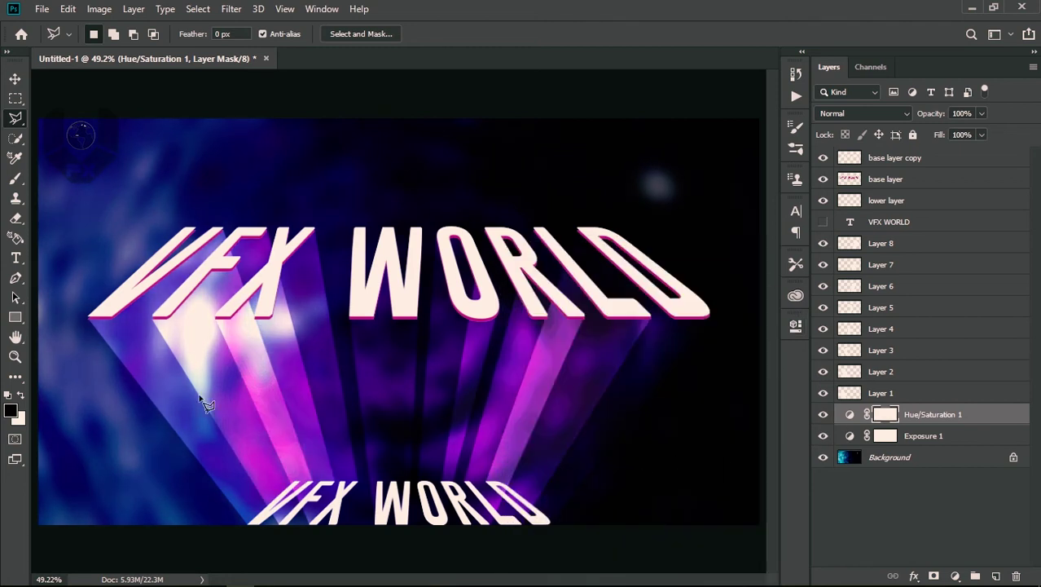
click(878, 507)
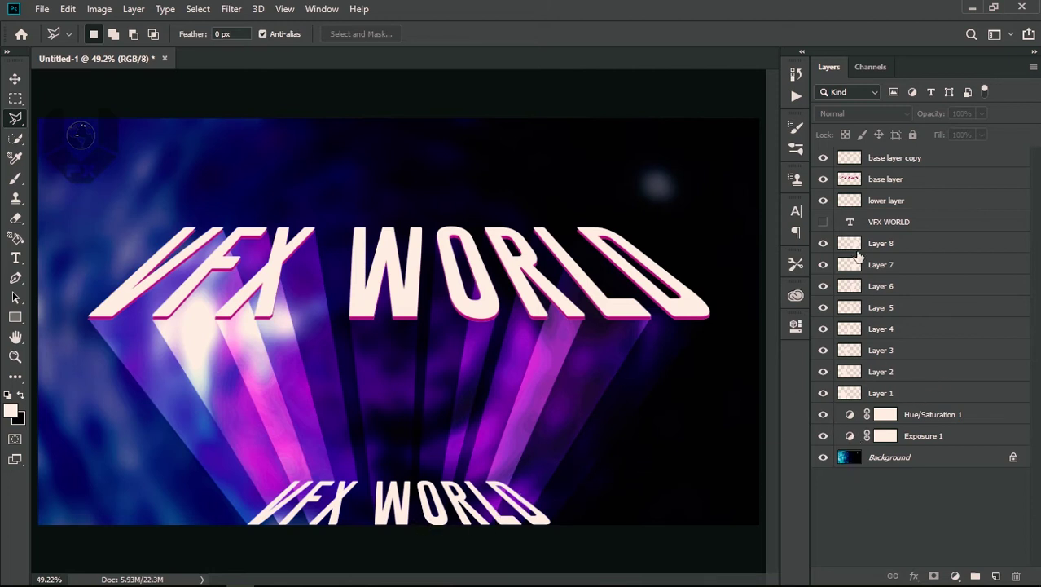
Step: Apply a Gaussian Blur with a radius of about 4.2 pixels to the small text on the lower layer
click(890, 204)
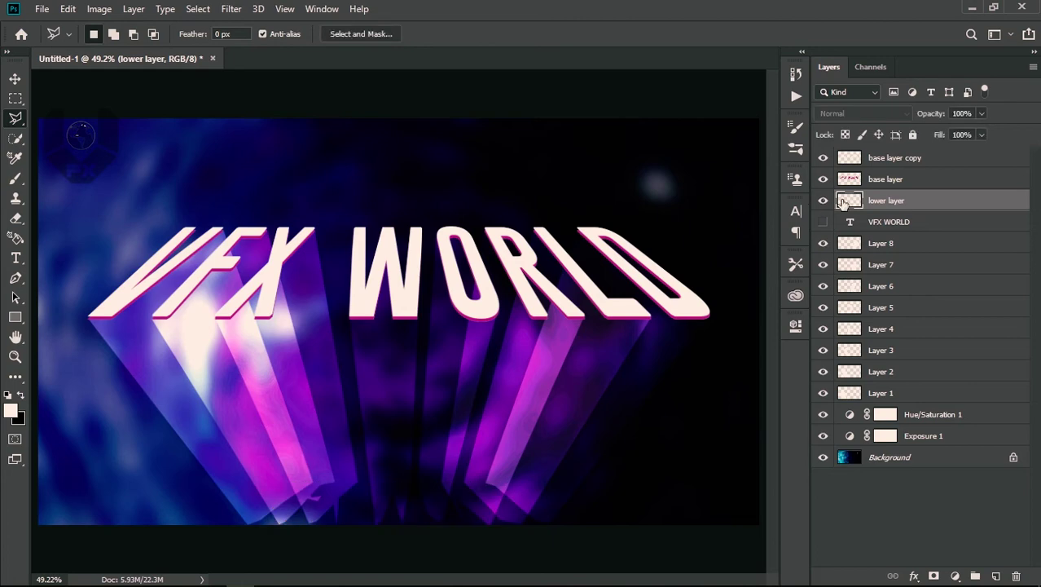
click(233, 9)
mouse_move(326, 183)
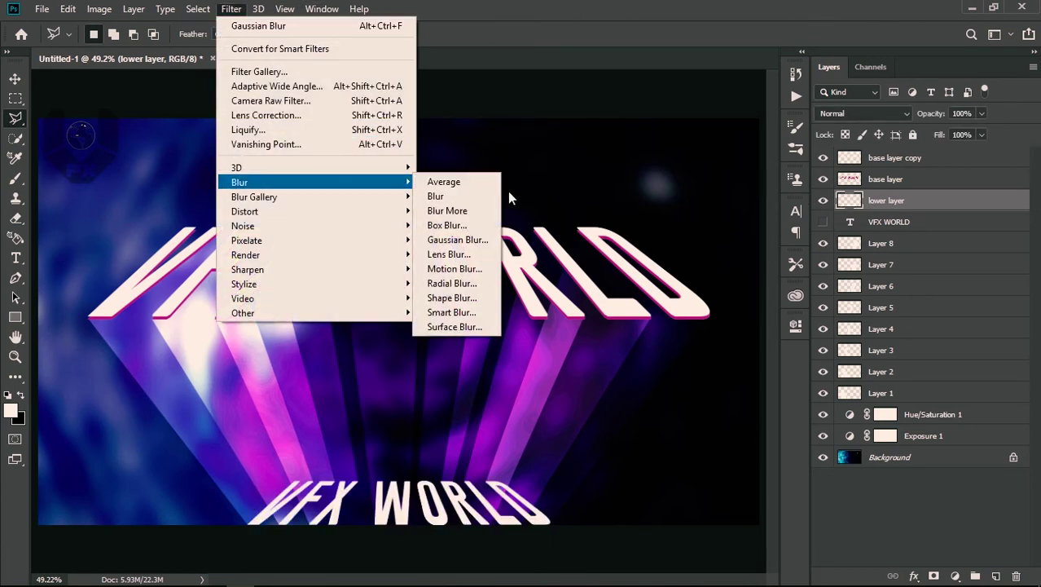
click(488, 237)
click(528, 333)
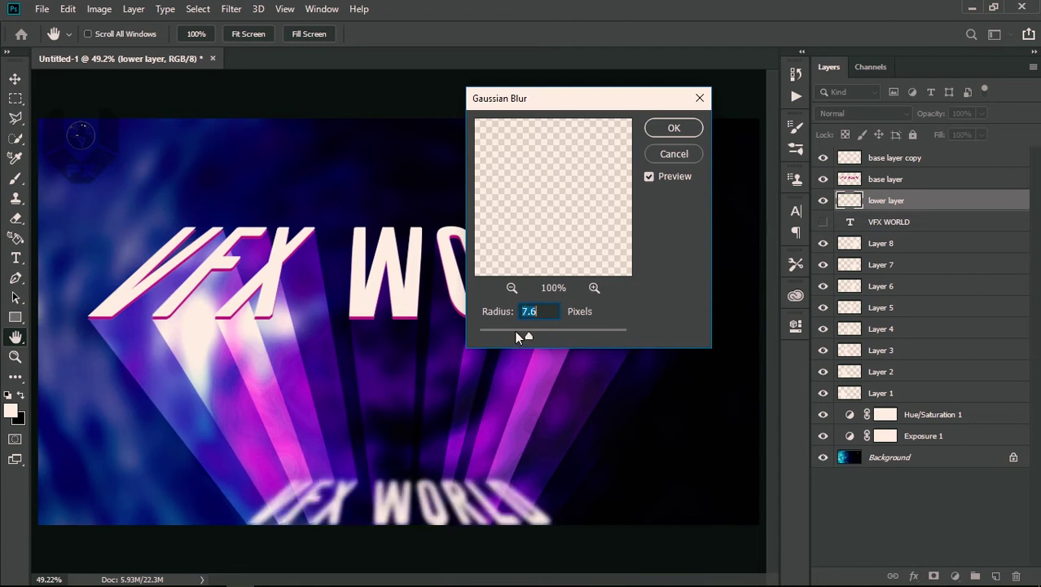
drag(513, 331, 510, 333)
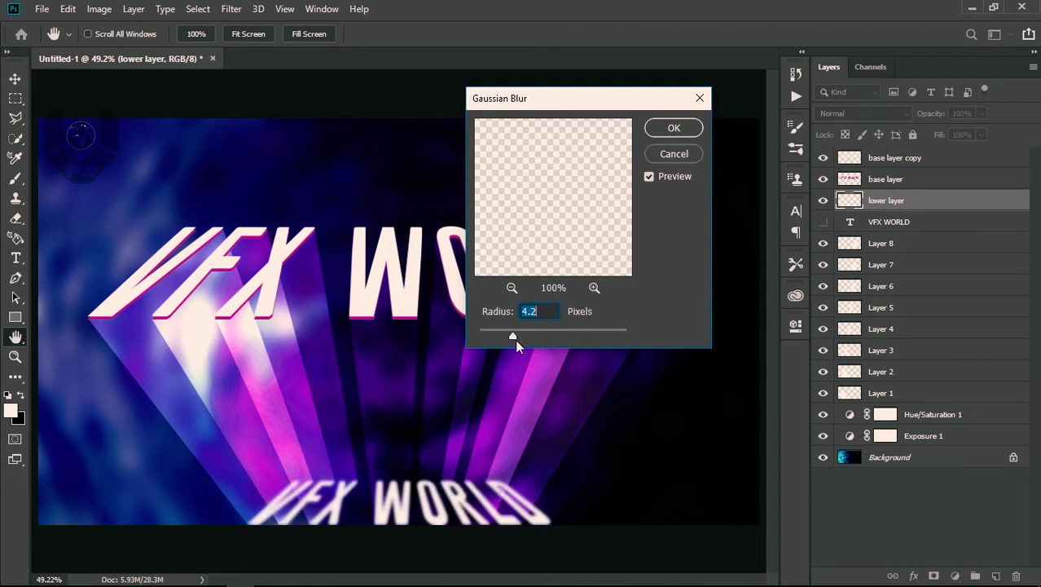
drag(514, 337, 514, 337)
click(673, 129)
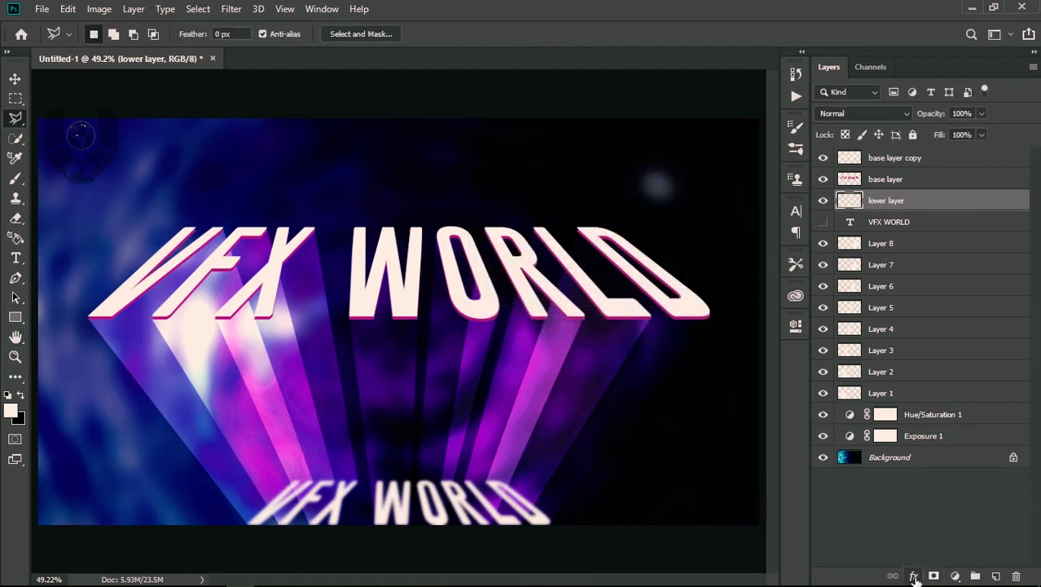
Step: Add an Outer Glow to the lower layer and set its colour to cyan #00f0ff
click(914, 576)
click(939, 556)
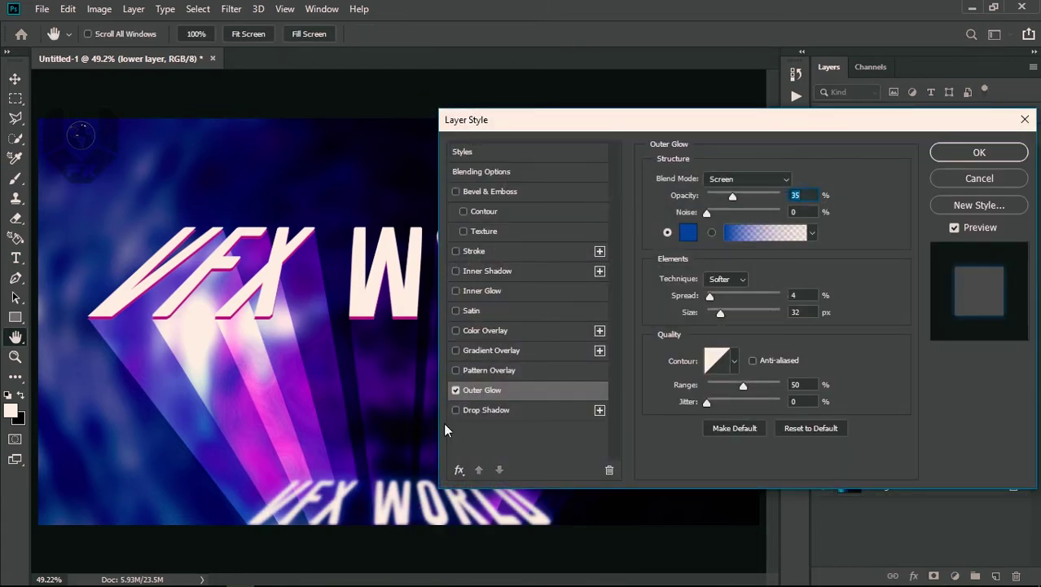
click(688, 234)
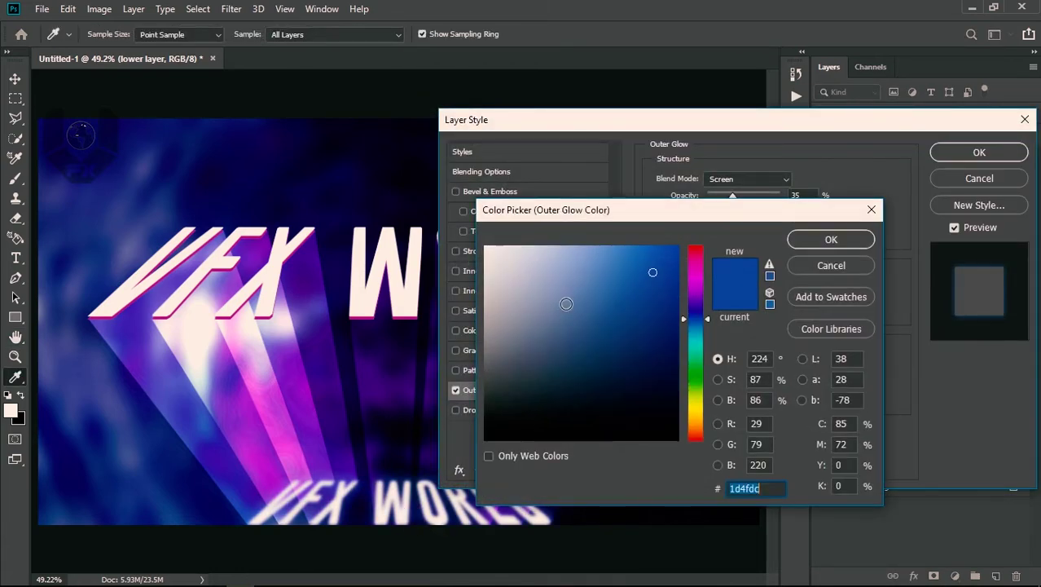
drag(696, 324, 697, 341)
drag(653, 272, 681, 243)
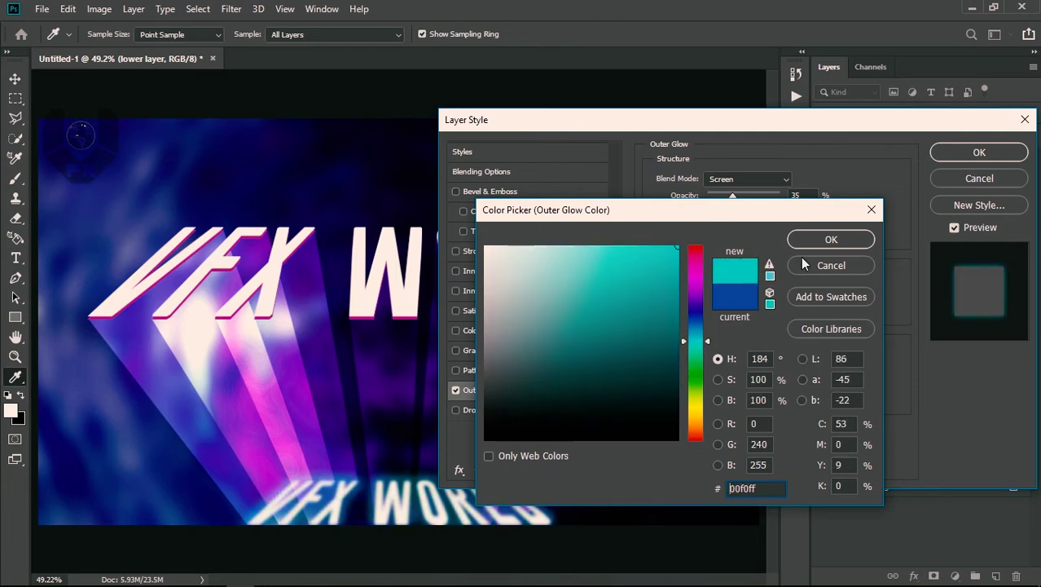
click(818, 241)
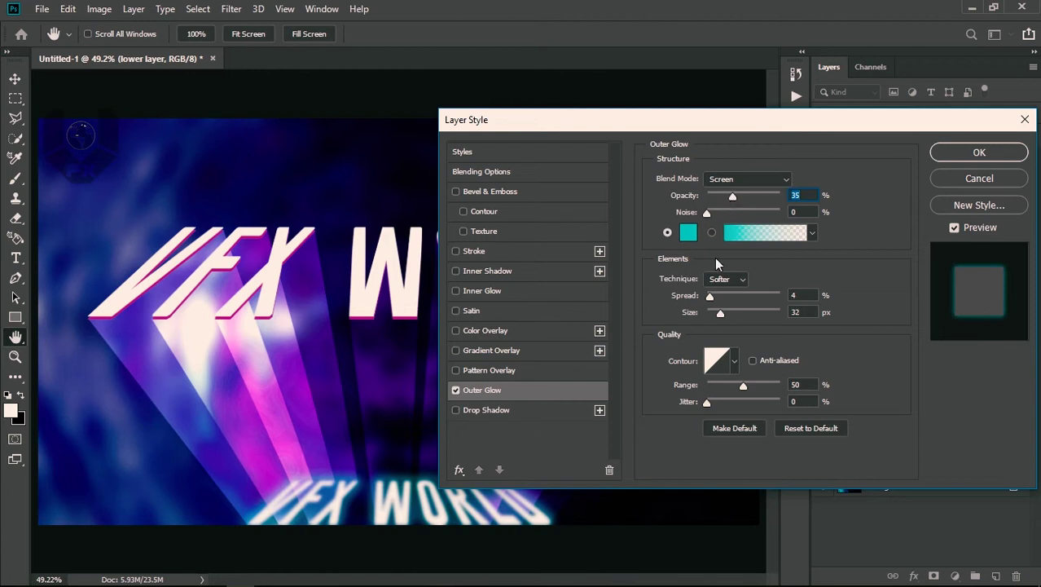
Step: Set the outer glow to Overlay with 35% opacity, 15% spread and 40 px size, and apply the style
click(717, 179)
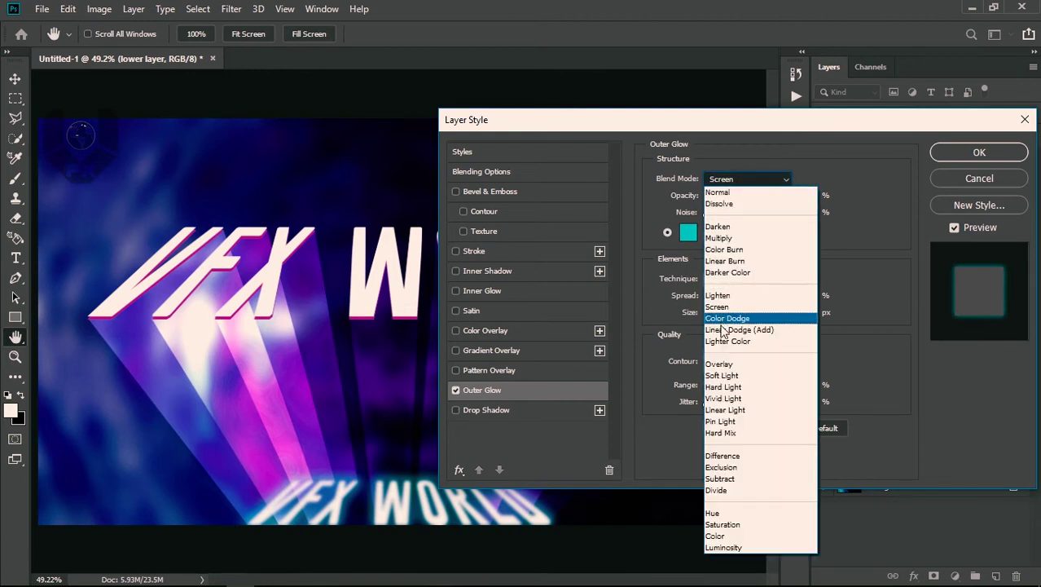
click(720, 364)
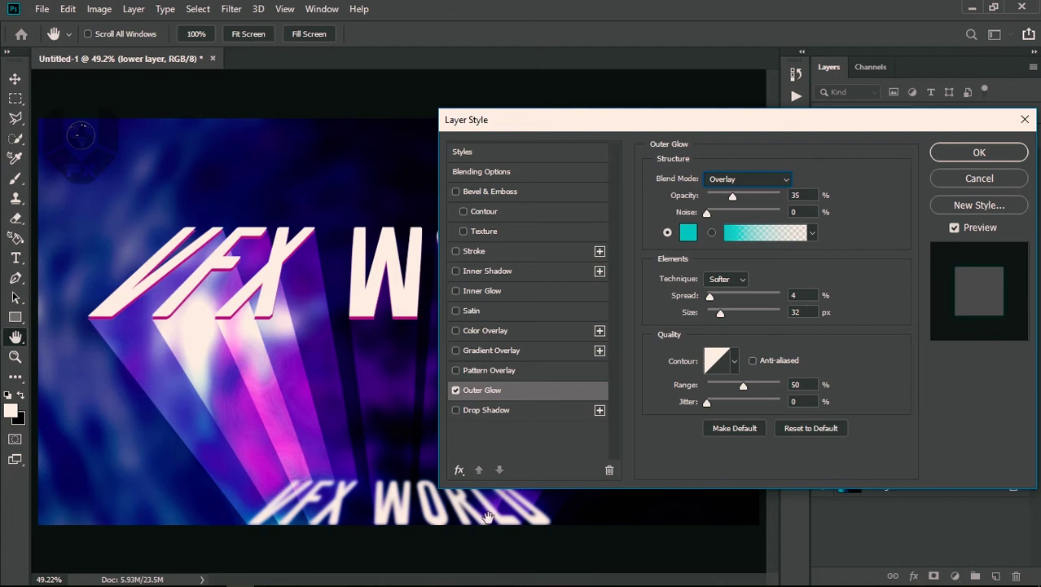
drag(627, 120, 665, 92)
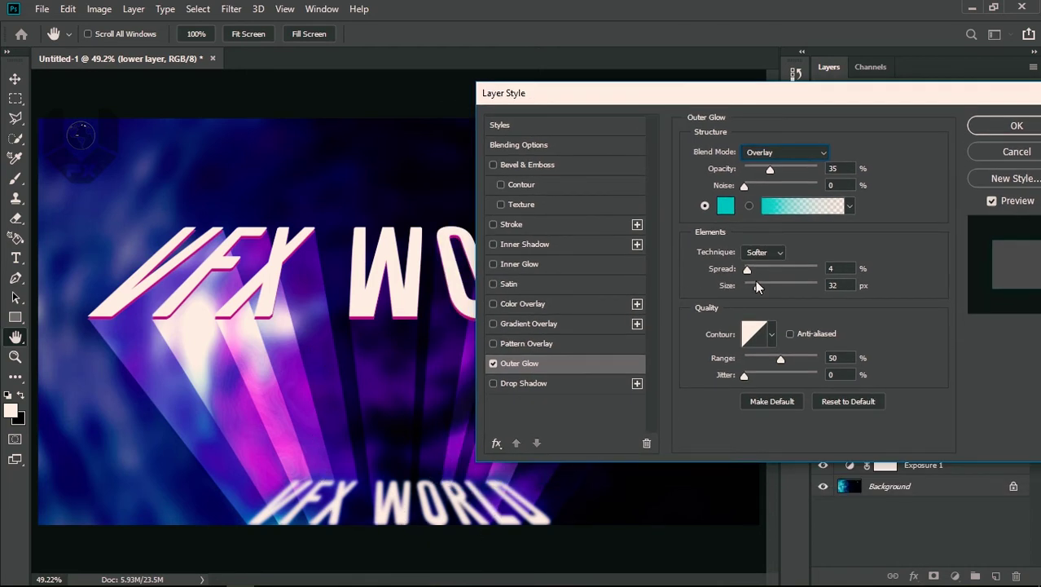
drag(758, 287, 754, 271)
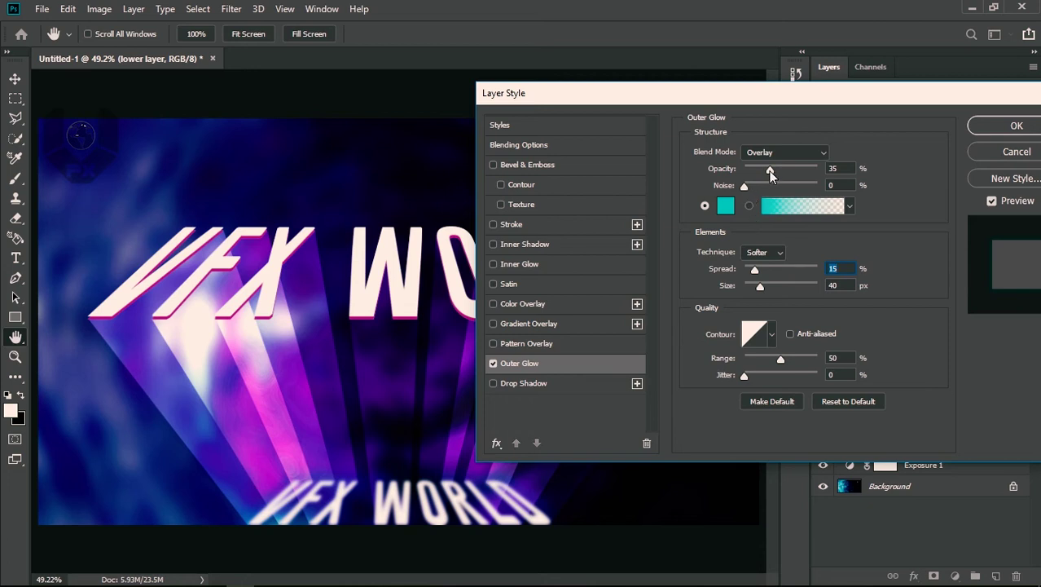
drag(776, 170, 770, 170)
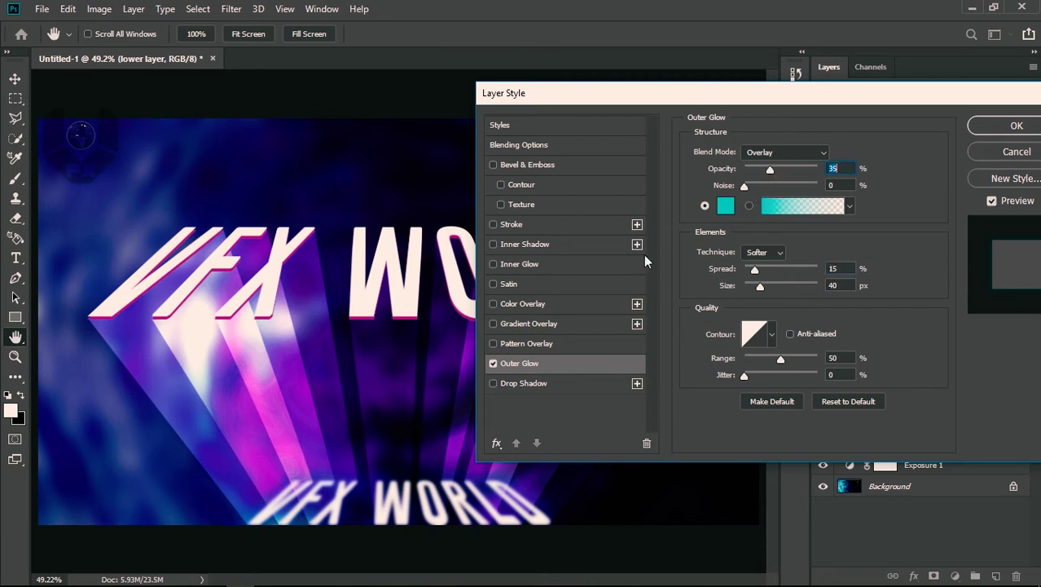
drag(691, 96, 683, 95)
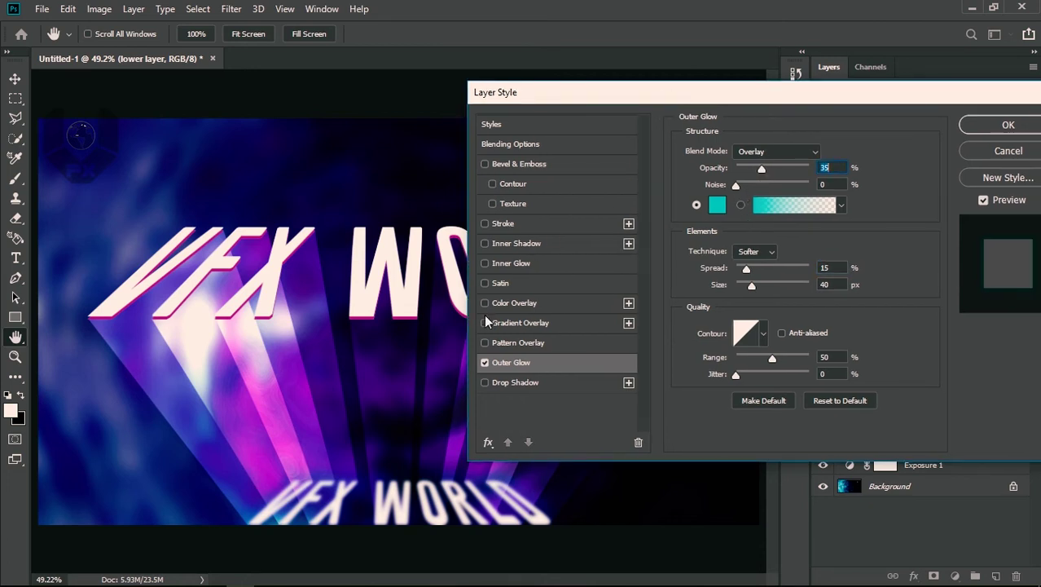
click(484, 224)
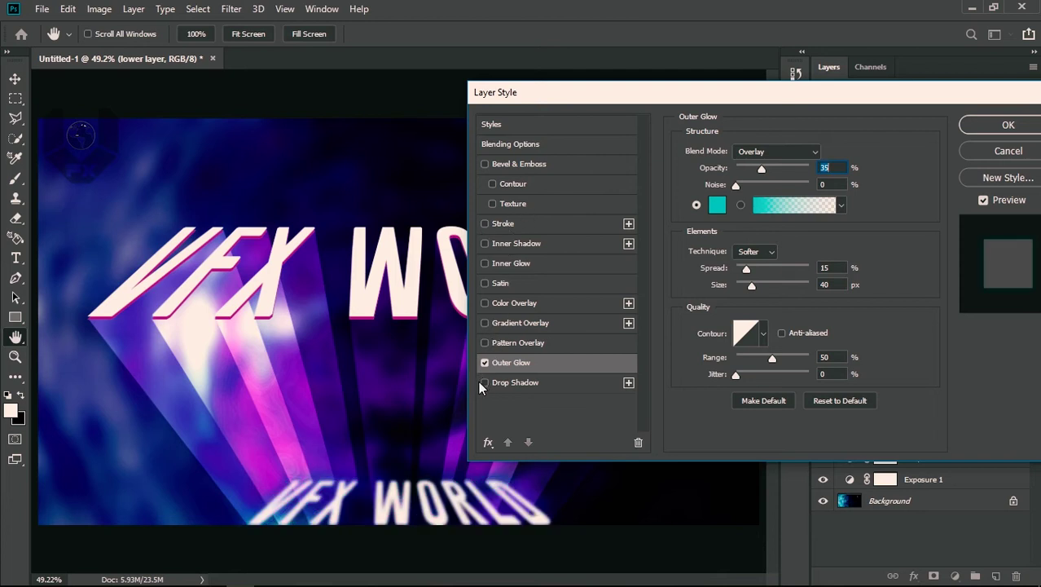
drag(821, 102, 726, 113)
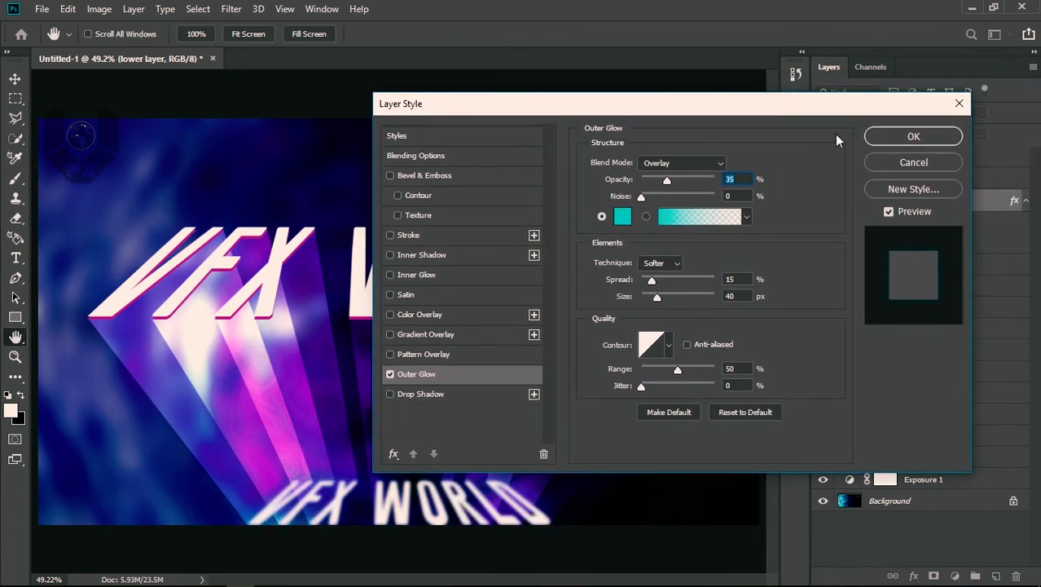
click(909, 137)
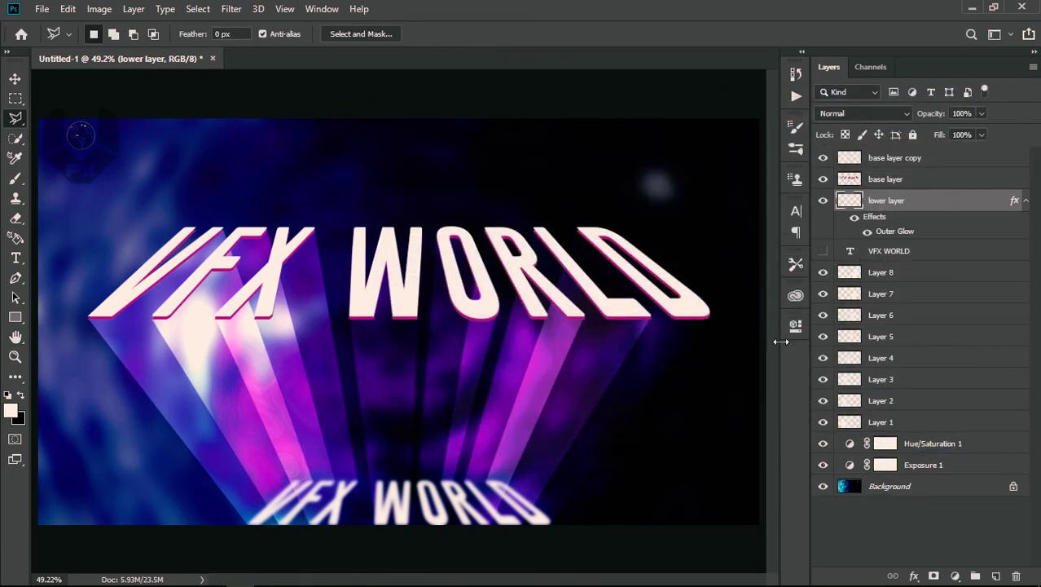
Step: Group Layer 1 through Layer 8 together and compare the artwork with the group hidden and shown, leaving it visible
click(870, 529)
click(1027, 201)
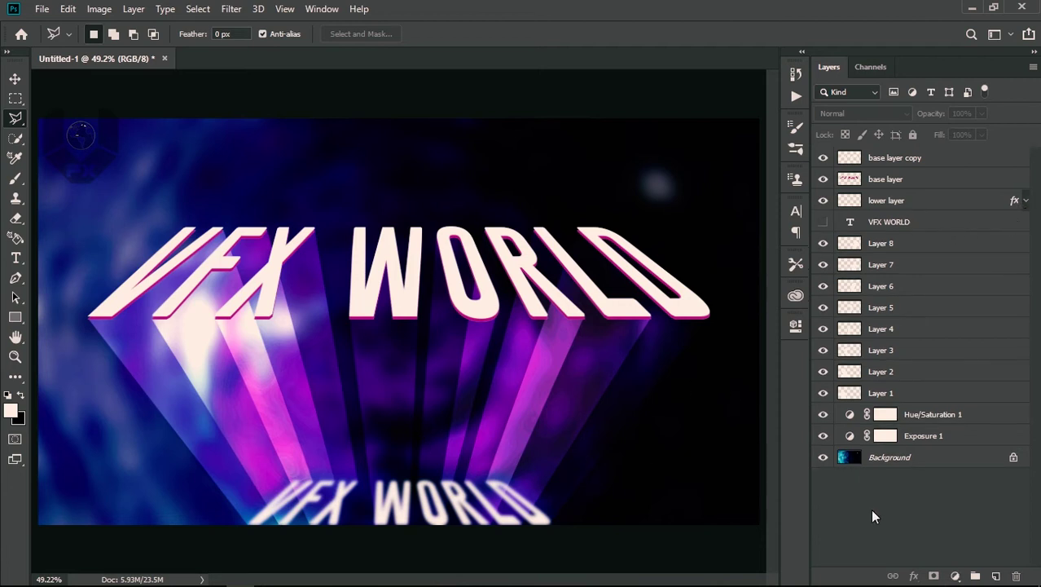
click(903, 244)
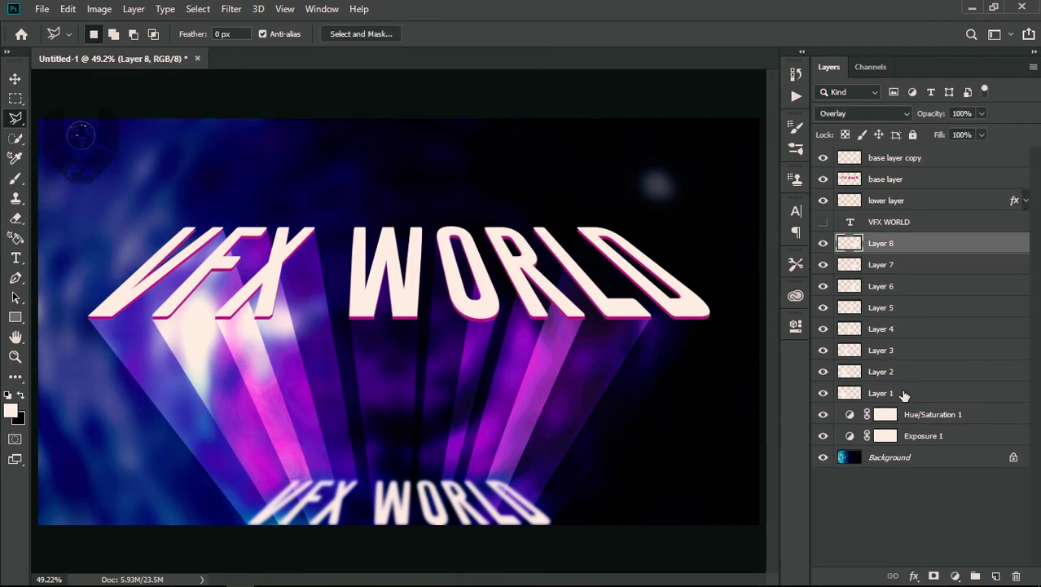
shift+click(913, 392)
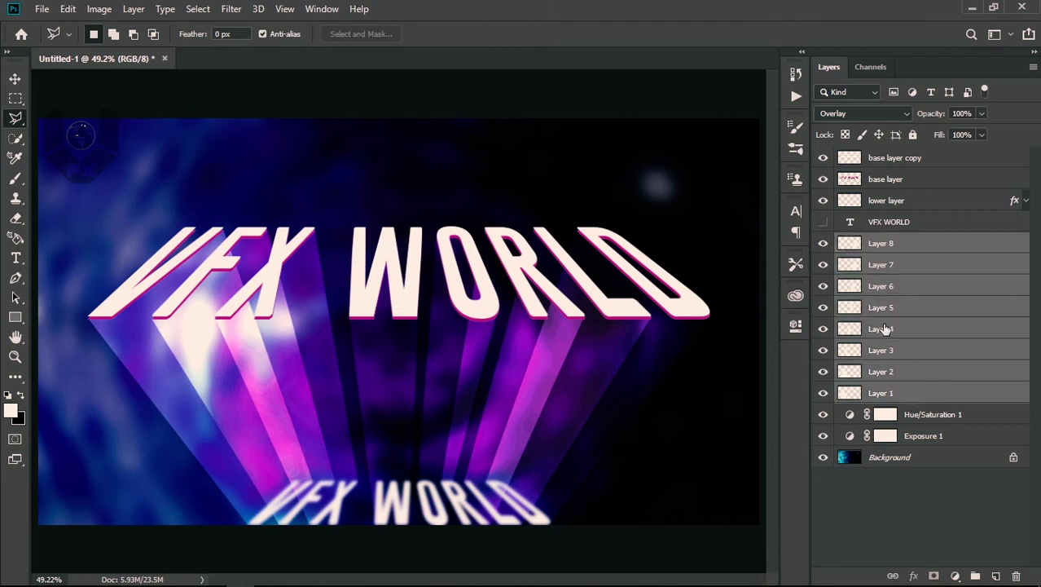
key(ctrl+g)
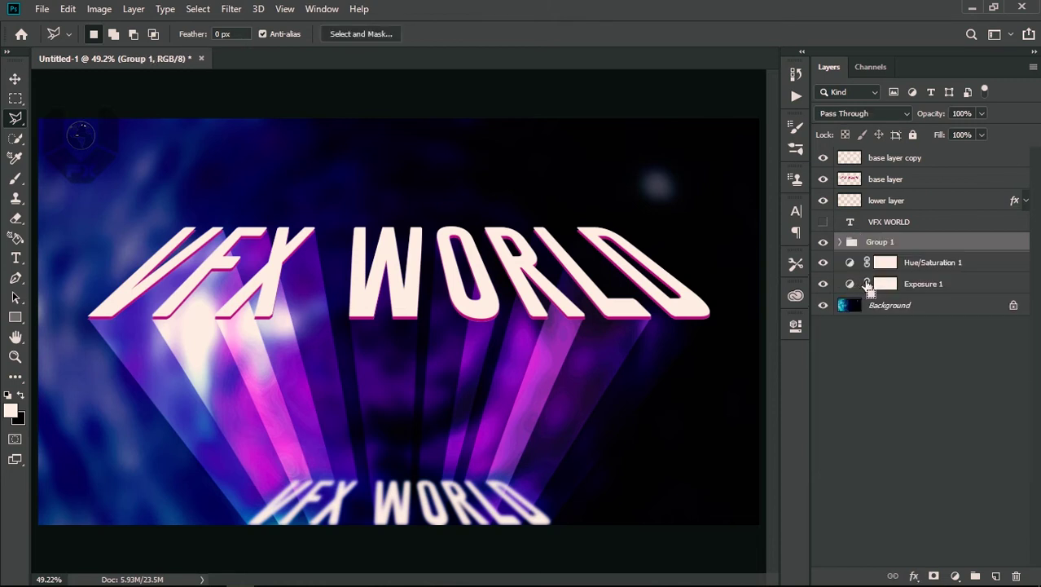
click(824, 242)
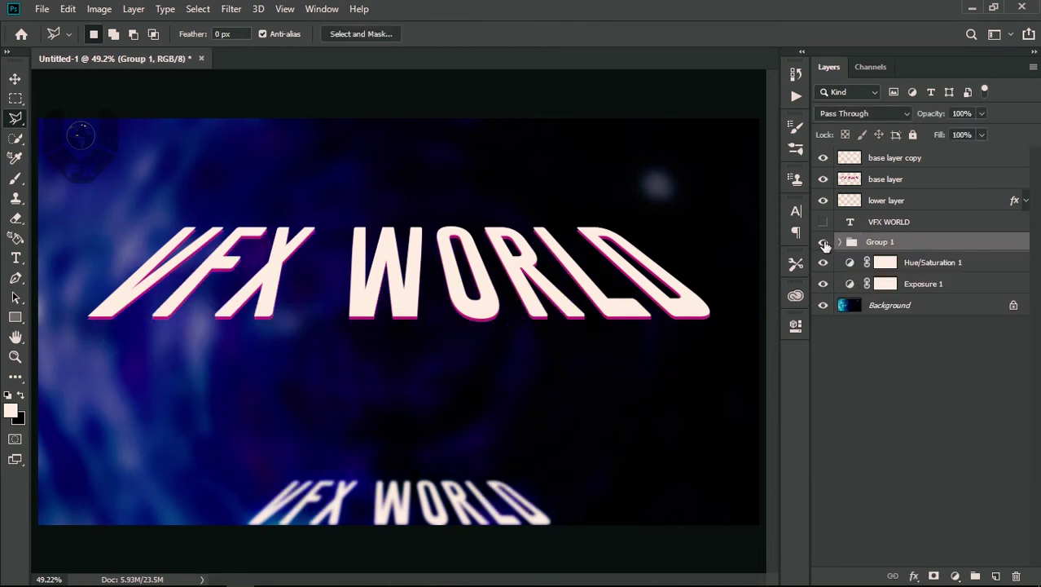
click(824, 243)
click(824, 243)
click(823, 243)
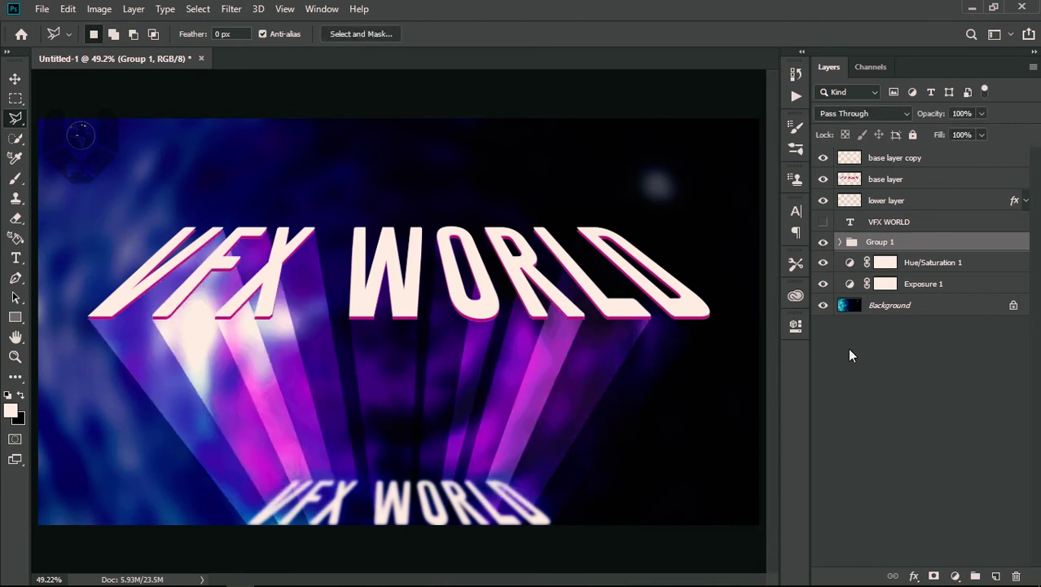
click(885, 388)
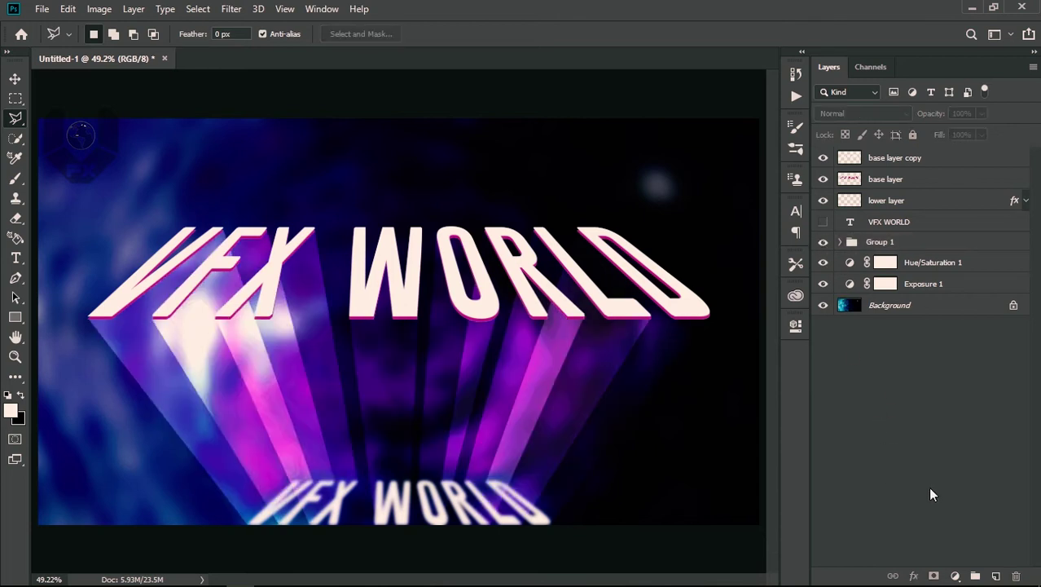
Step: Merge duplicates of Layer 1 through Layer 8 into one hidden layer in Group 1 and test its outline as a selection
click(841, 242)
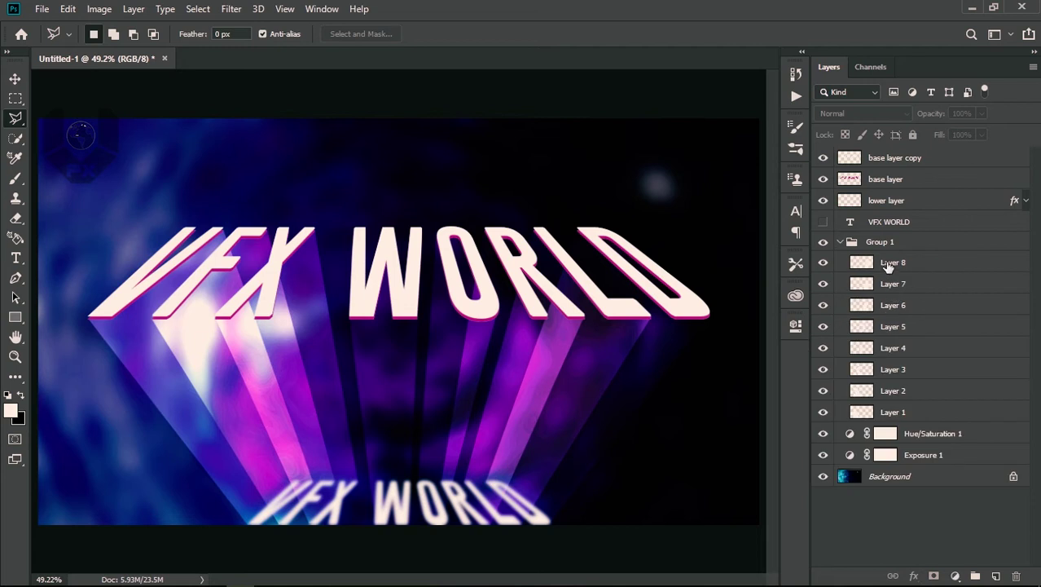
click(890, 263)
shift+click(895, 413)
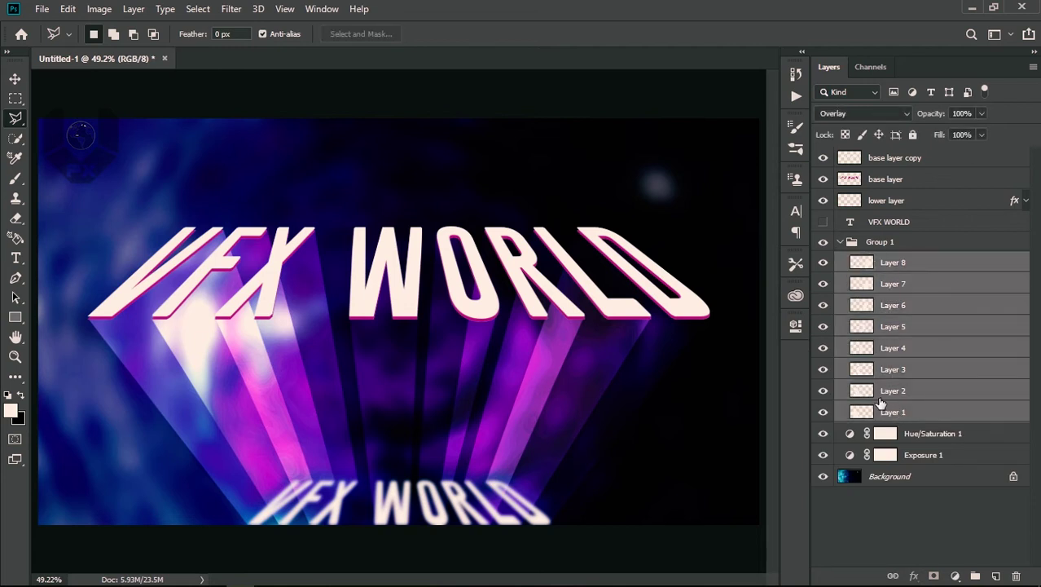
key(ctrl+j)
key(ctrl+e)
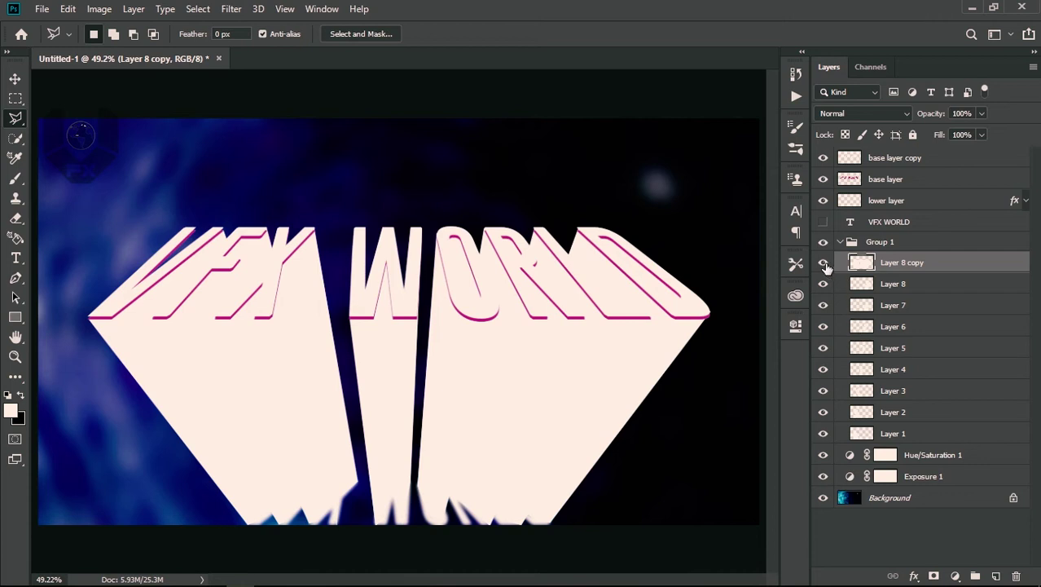
click(823, 263)
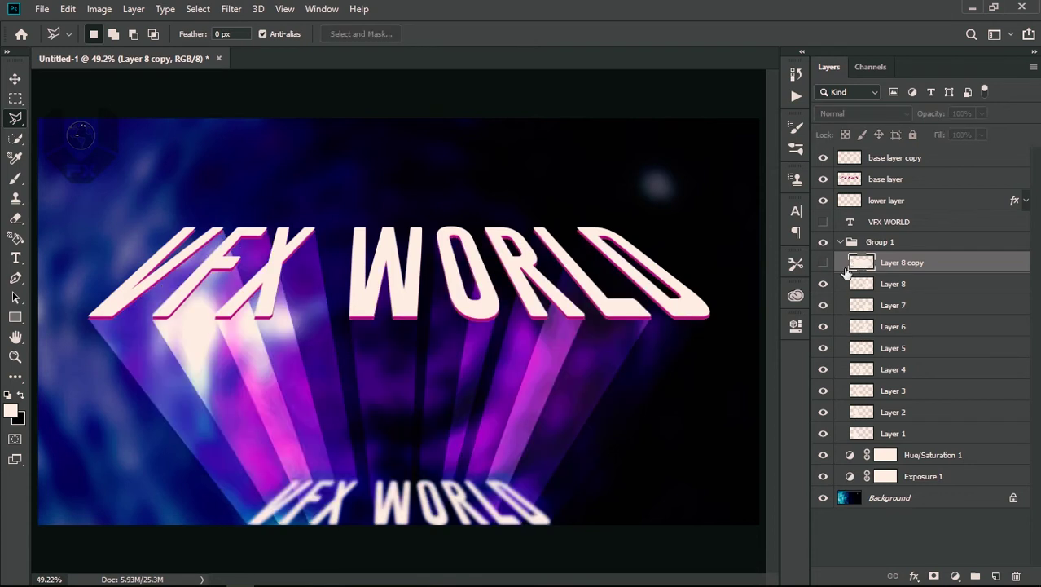
ctrl+click(862, 264)
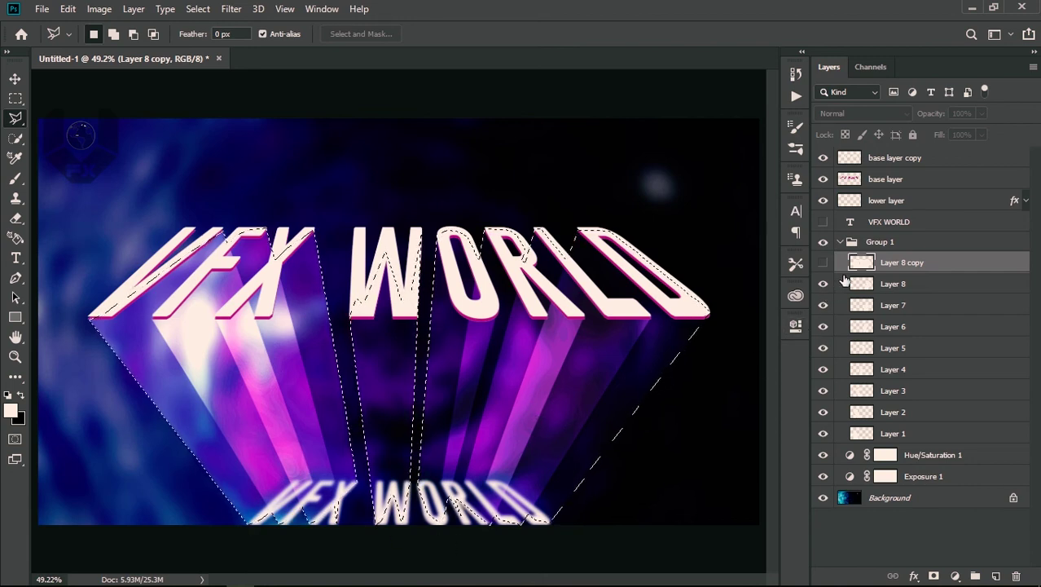
key(ctrl+d)
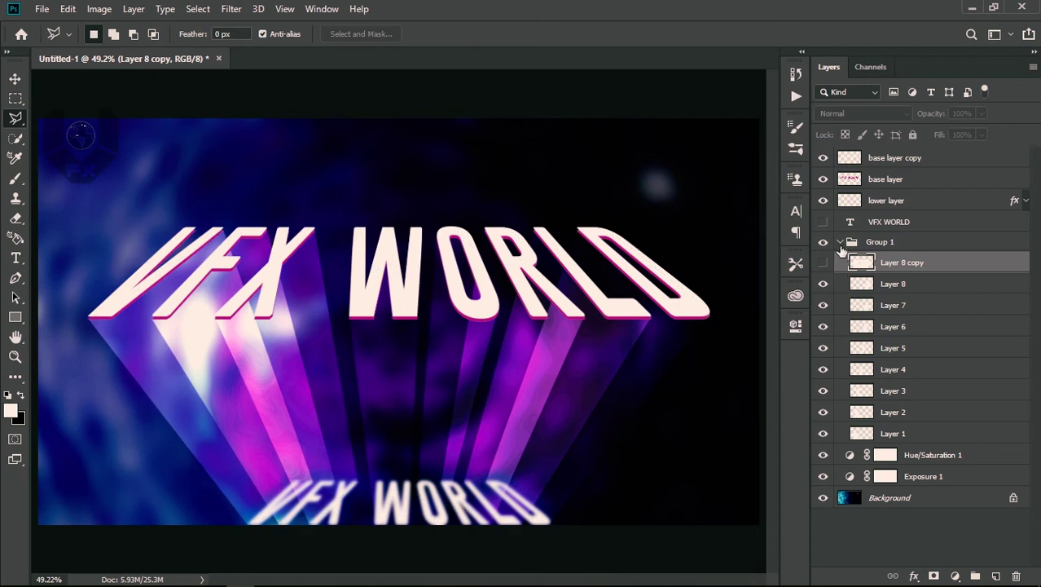
Step: Collapse Group 1 and add a new layer filled with black at the top of the layer stack
click(842, 243)
click(908, 437)
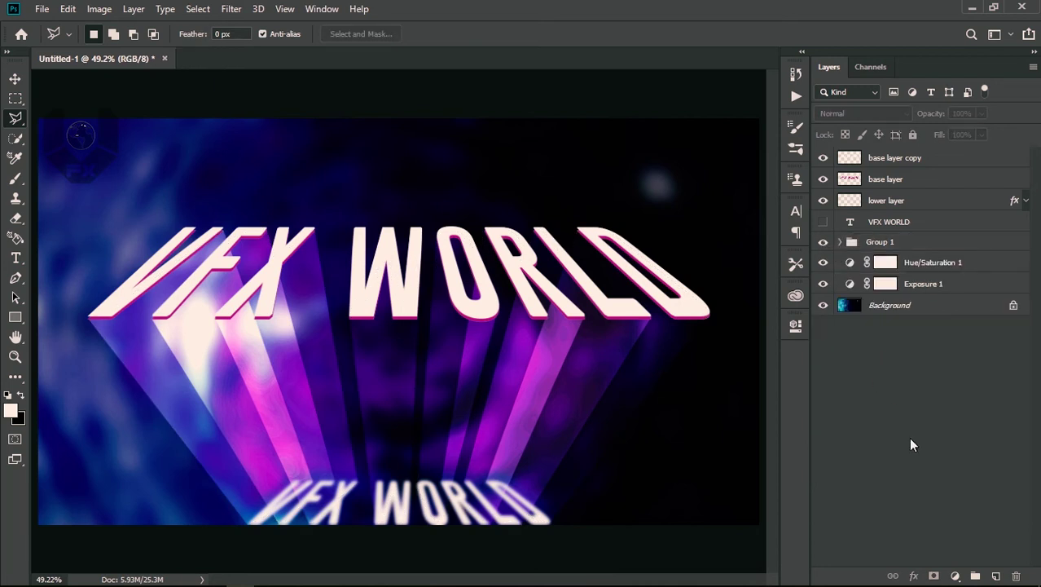
click(995, 576)
key(x)
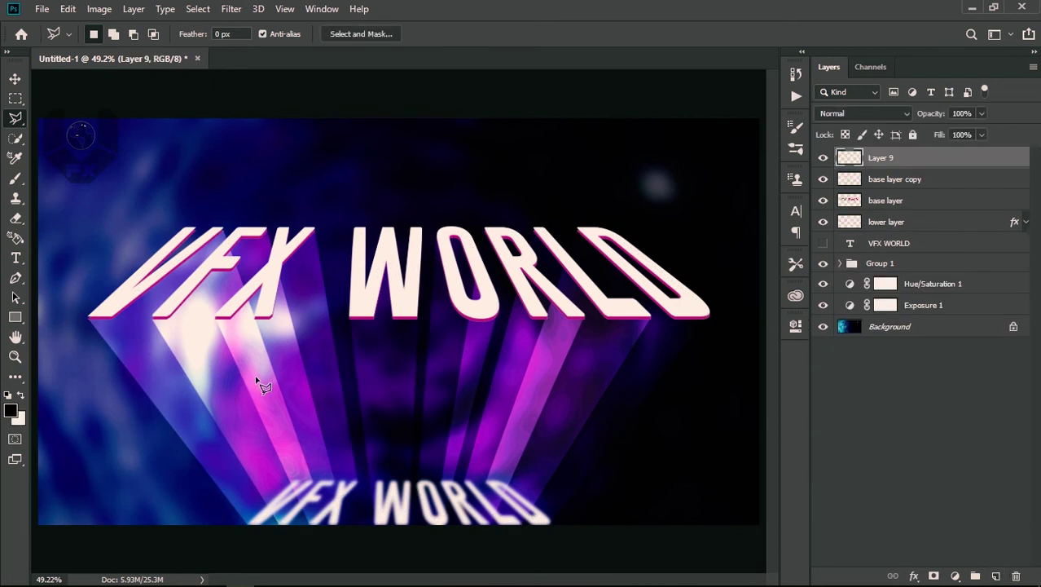
key(alt+BackSpace)
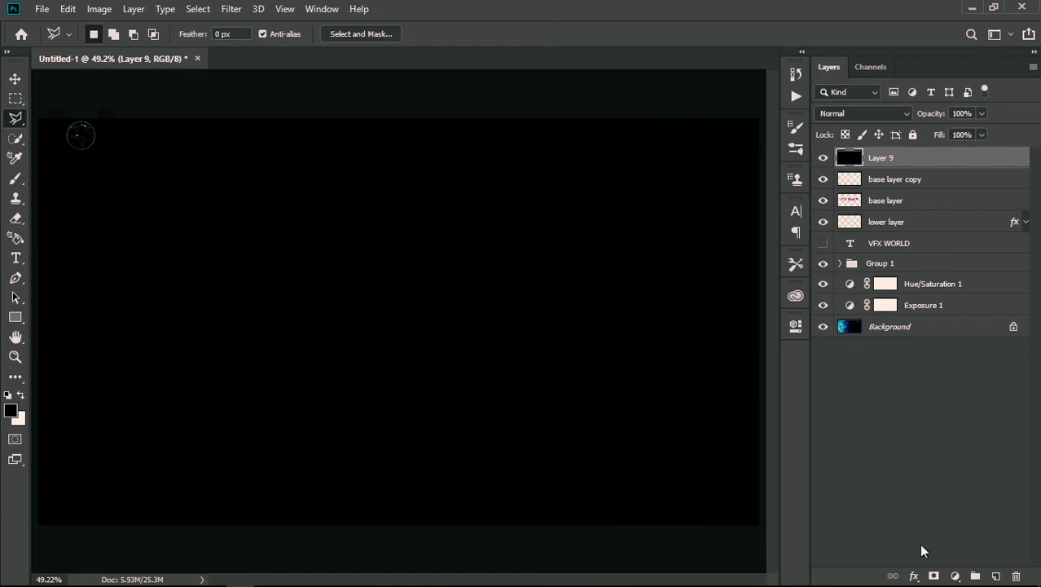
Step: Add a Pattern Overlay to the black layer and try several patterns, settling on the red-speckled transparent one
click(913, 576)
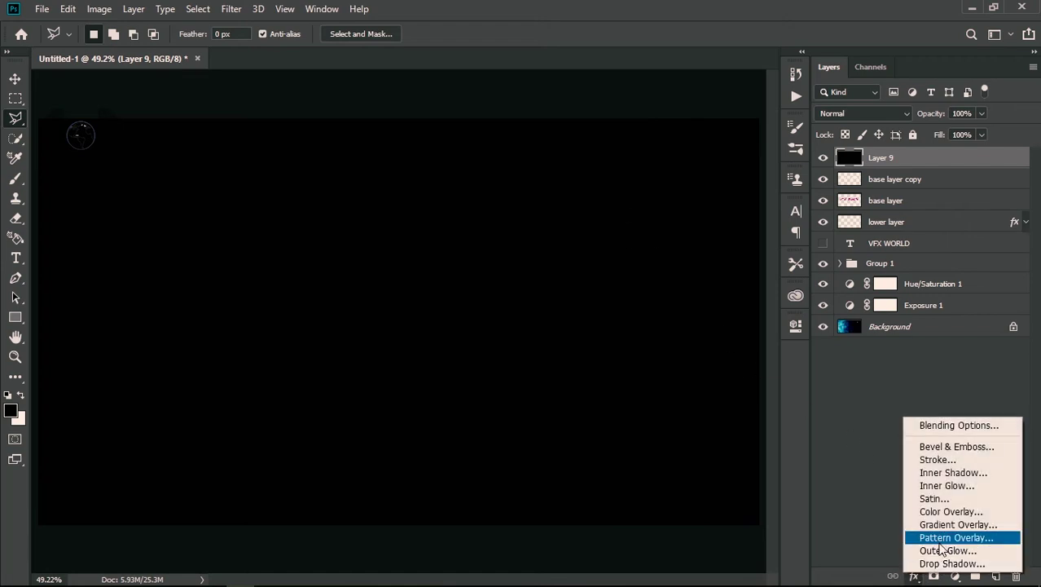
click(949, 537)
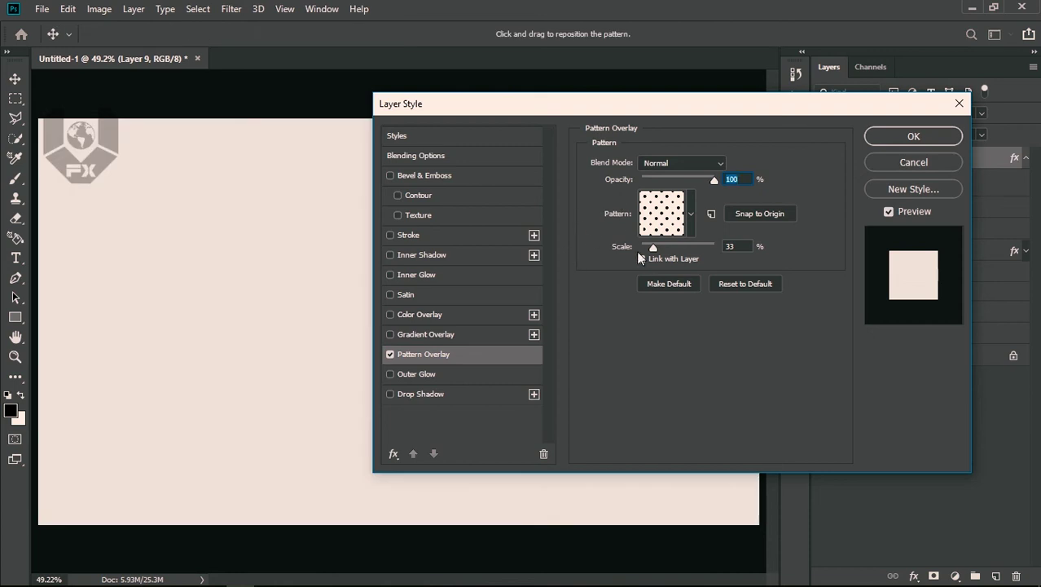
click(691, 213)
click(661, 308)
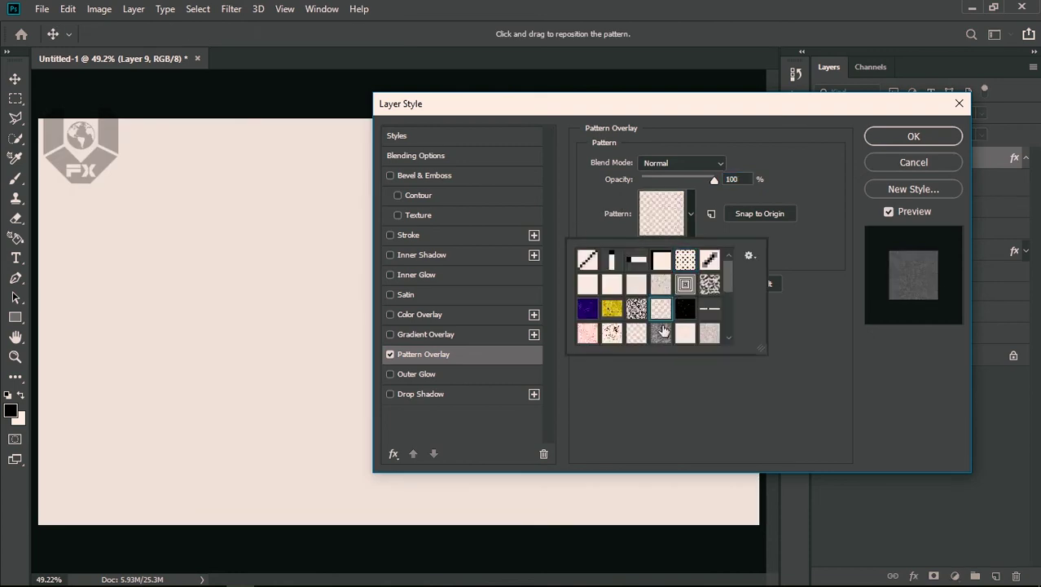
click(661, 333)
click(637, 332)
click(636, 309)
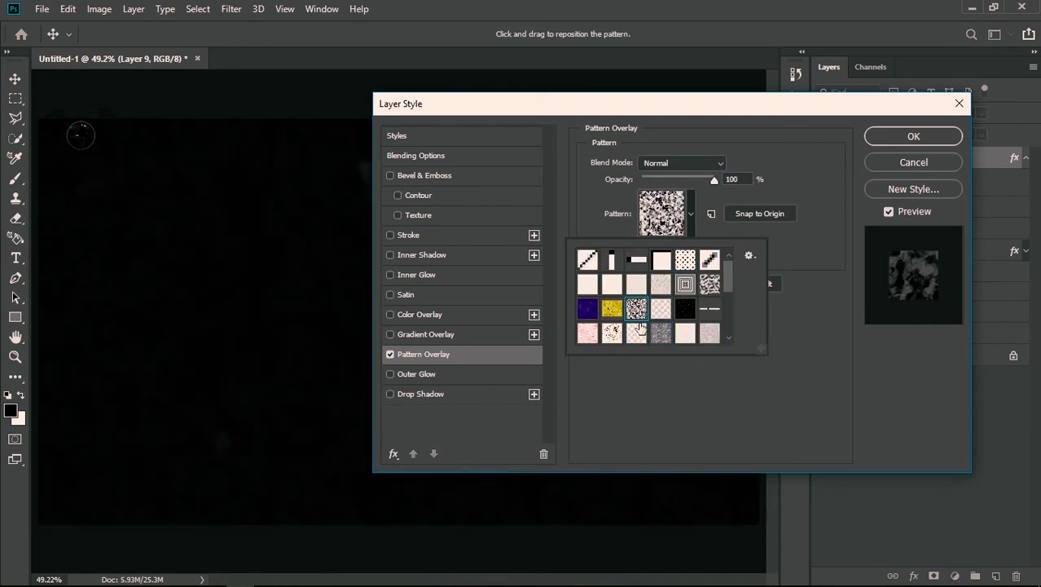
click(637, 332)
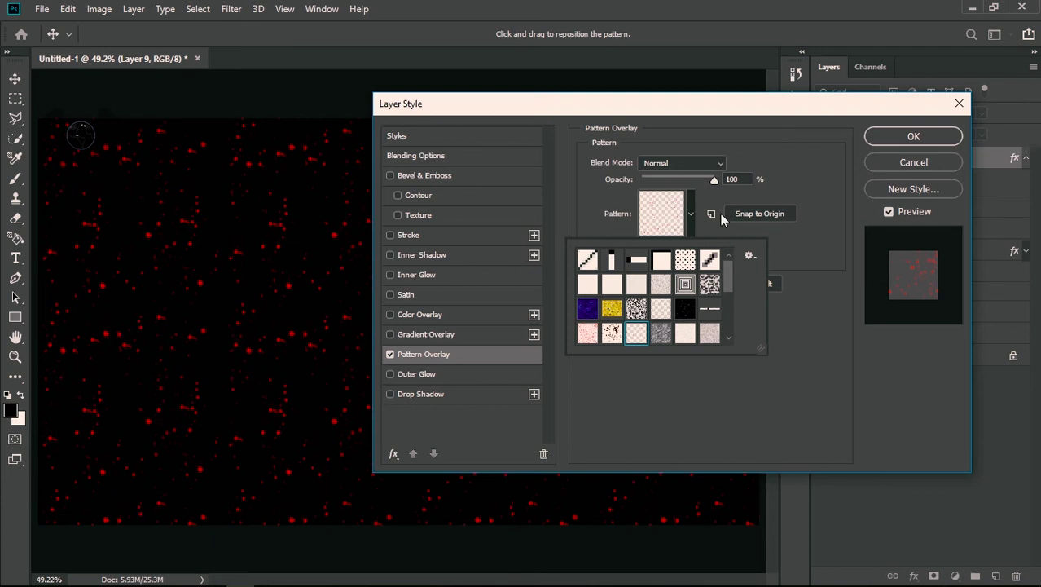
click(389, 314)
click(414, 313)
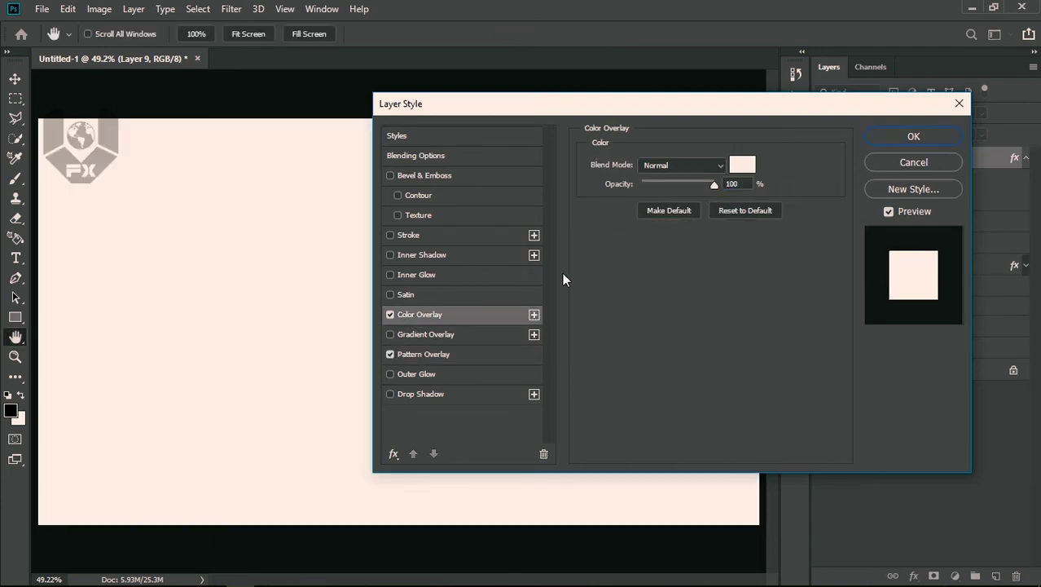
click(390, 313)
Step: Enable a Gradient Overlay on the black layer and set its blend mode to Overlay
click(390, 334)
click(411, 335)
click(677, 164)
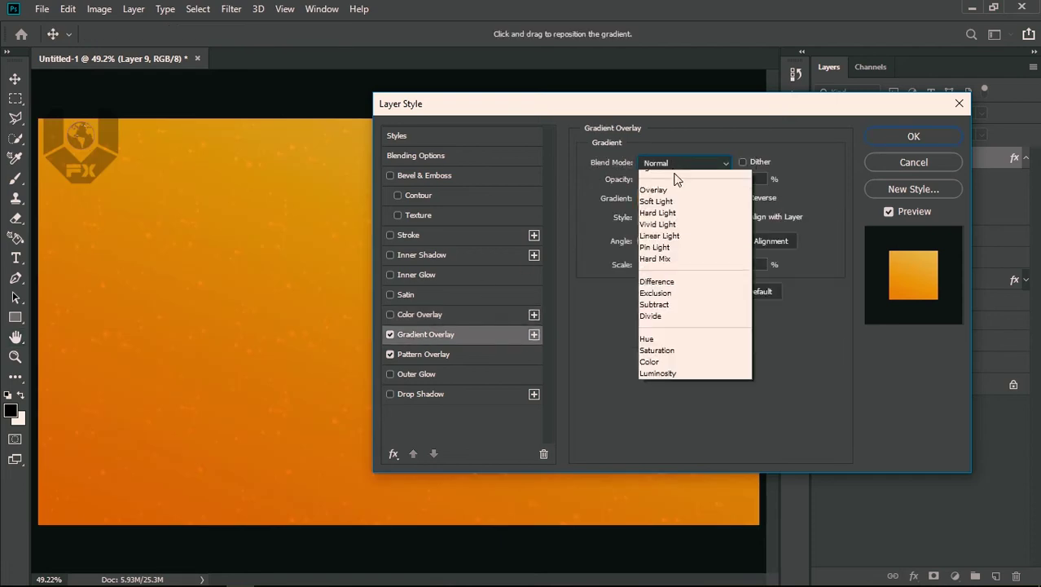
click(662, 343)
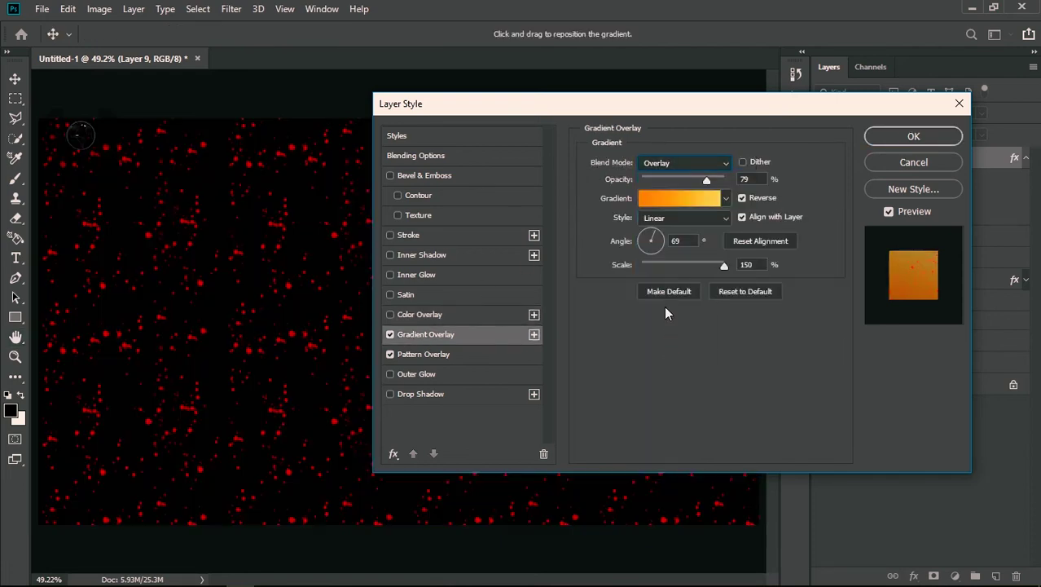
Step: Try gradient presets for the overlay, including Chrome, and apply the Blue, Red, Yellow preset
click(683, 200)
click(662, 165)
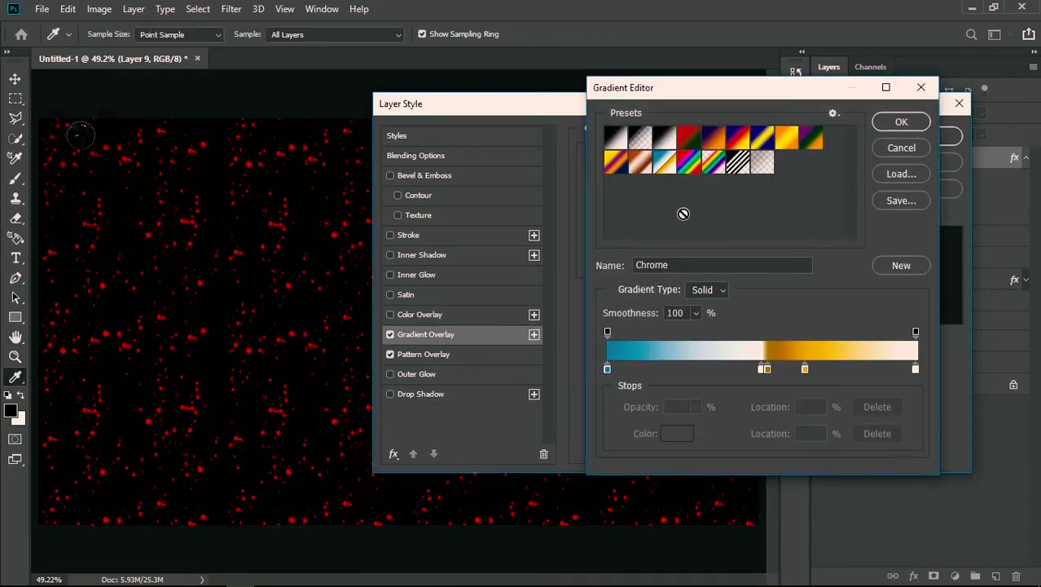
drag(764, 369, 739, 373)
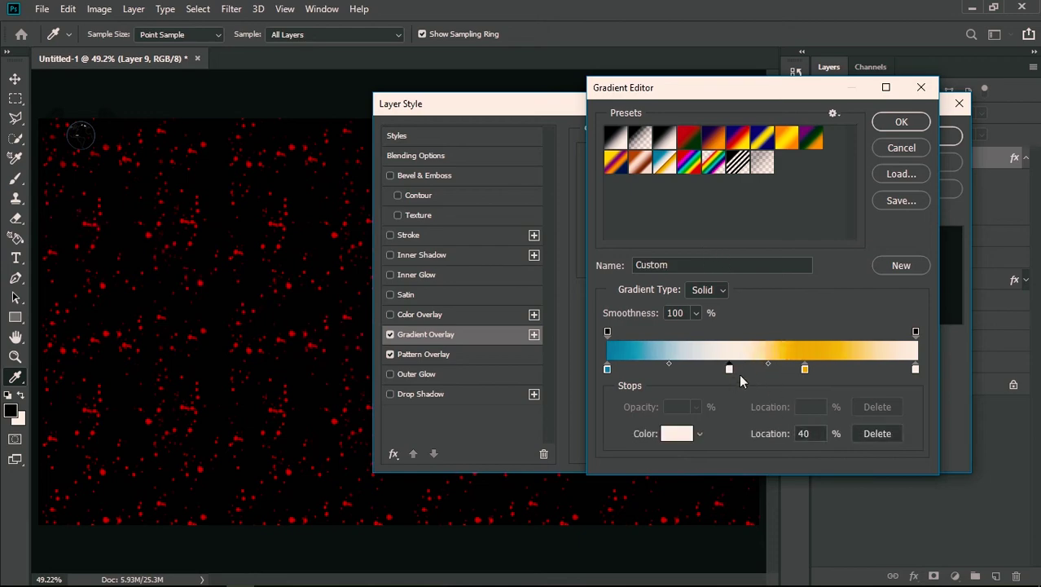
click(717, 165)
click(721, 140)
click(737, 140)
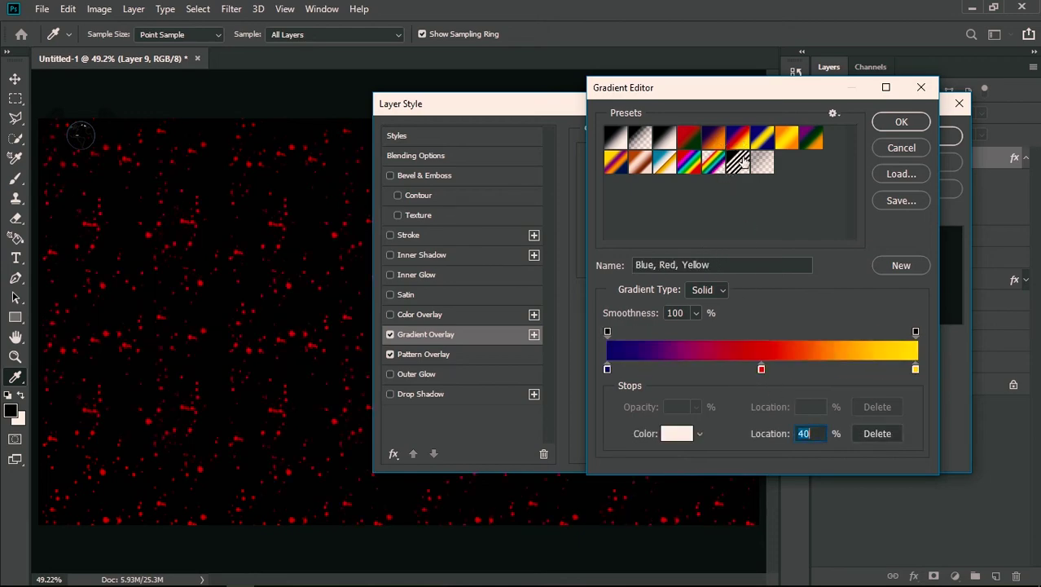
click(901, 121)
Step: Try the Darken and Screen blend modes for the gradient overlay, then set it to Lighten
click(691, 165)
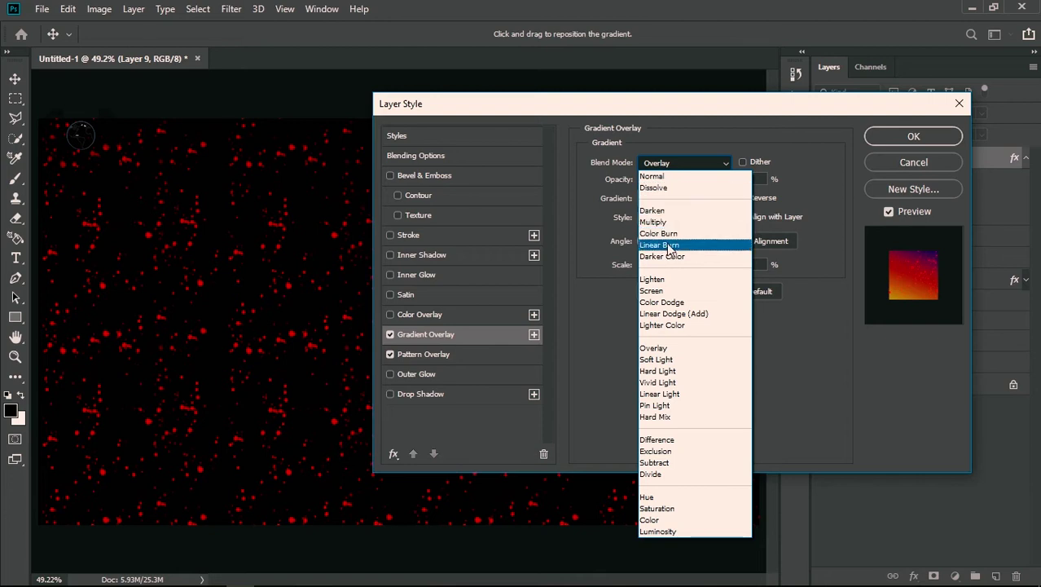
click(679, 214)
click(685, 165)
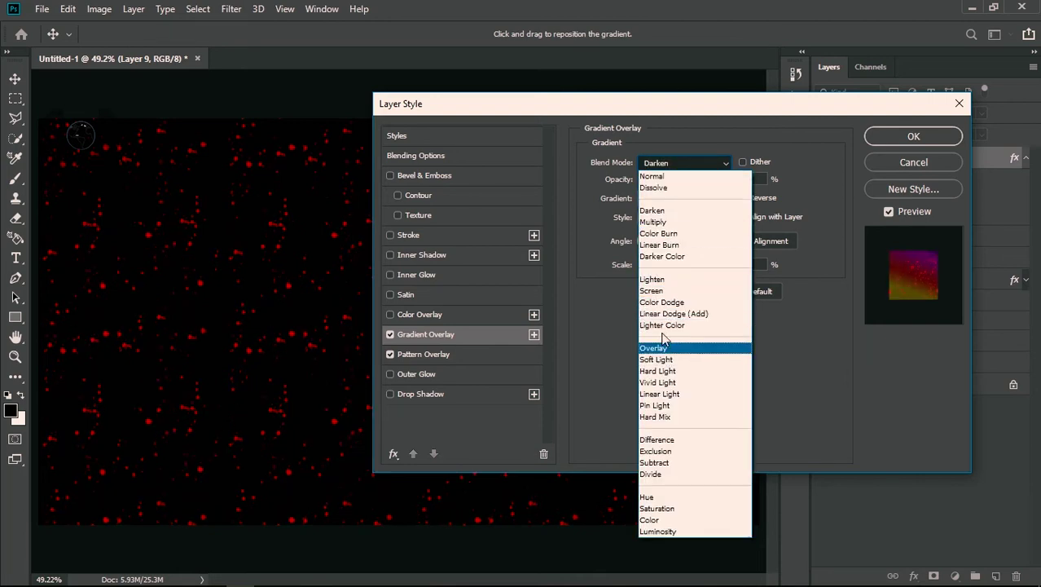
click(665, 289)
click(679, 163)
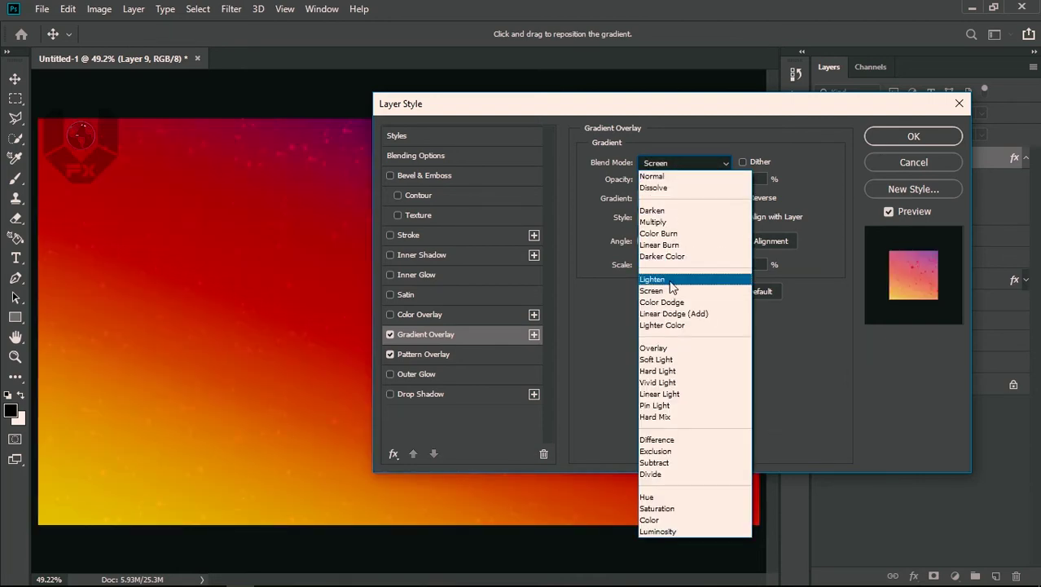
click(668, 280)
Step: Change the gradient overlay to the black-to-transparent preset
click(674, 202)
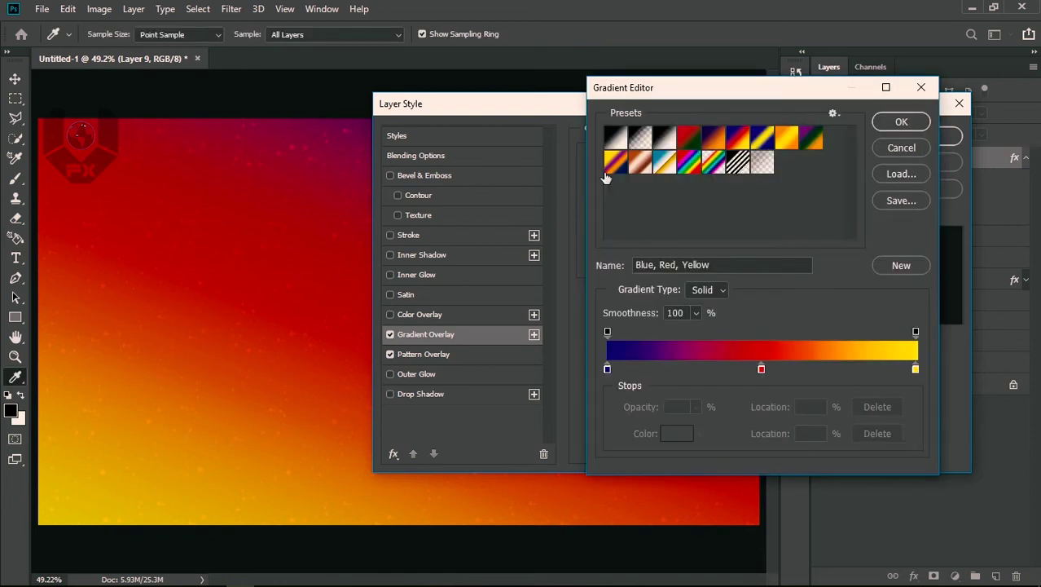
click(637, 143)
click(901, 121)
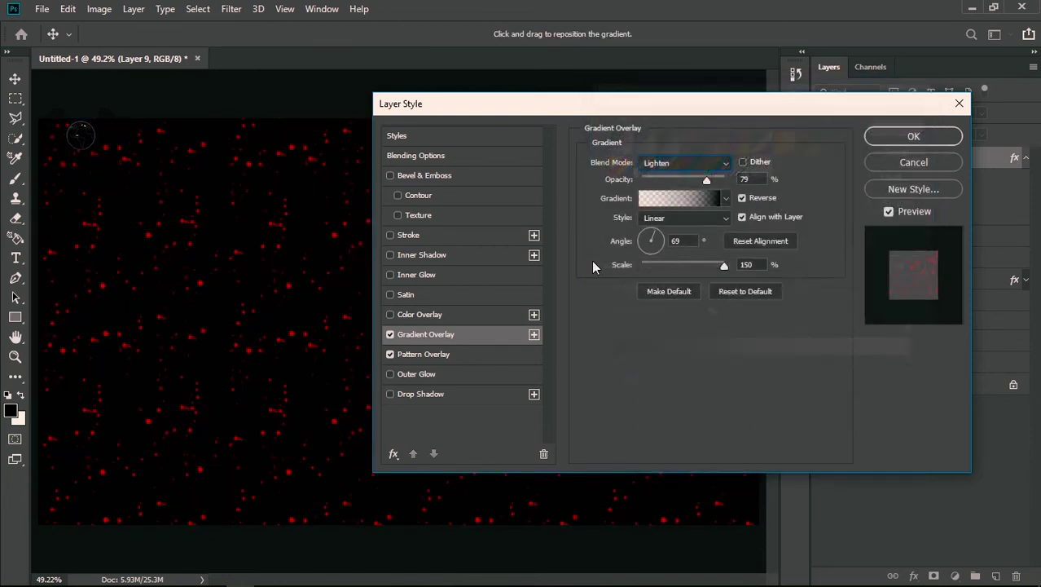
Step: Lower the pattern overlay's opacity to just under 80%, increase its scale above 33% and apply the layer style
click(412, 355)
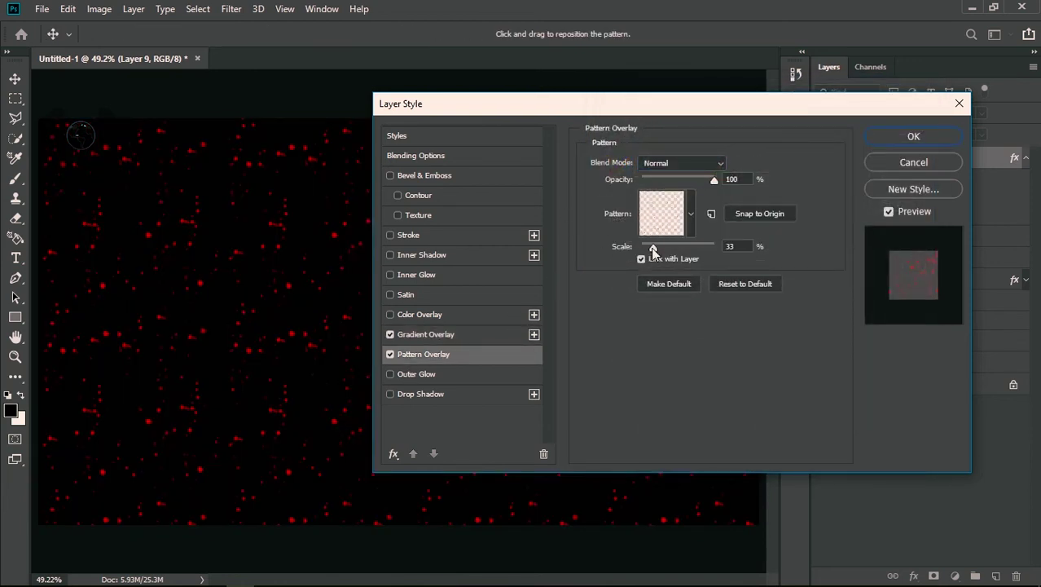
drag(709, 181, 698, 180)
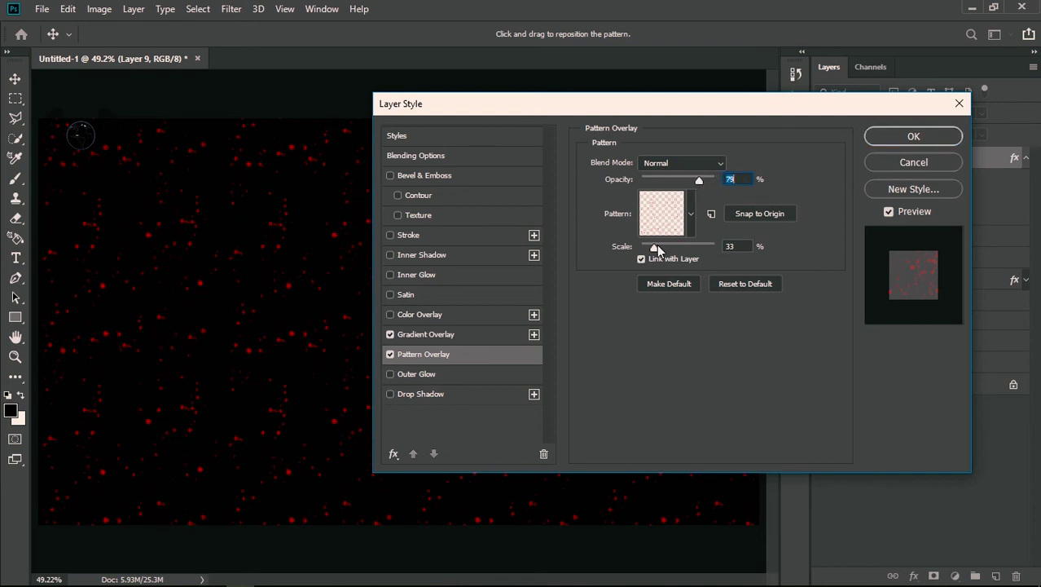
drag(655, 247, 660, 247)
click(913, 136)
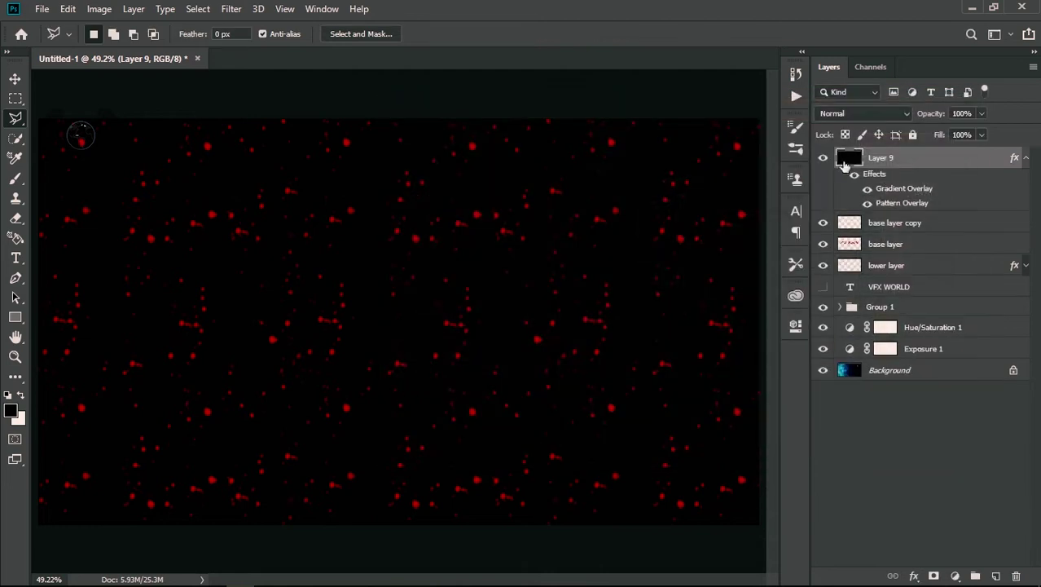
Step: Move the speckled Layer 9 to directly above Group 1 and preview other blend modes for it, such as Multiply
drag(892, 160, 895, 297)
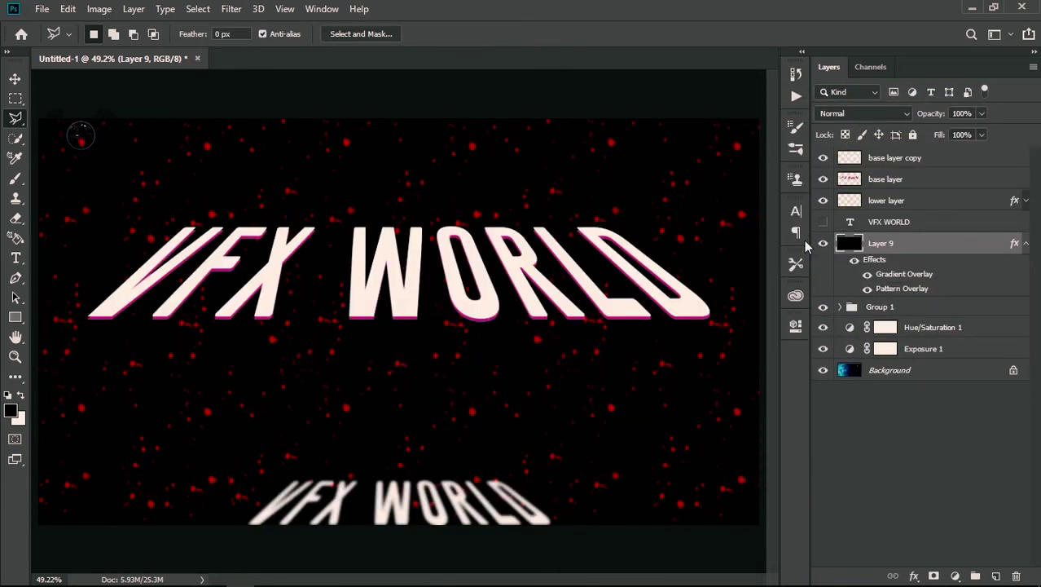
click(865, 113)
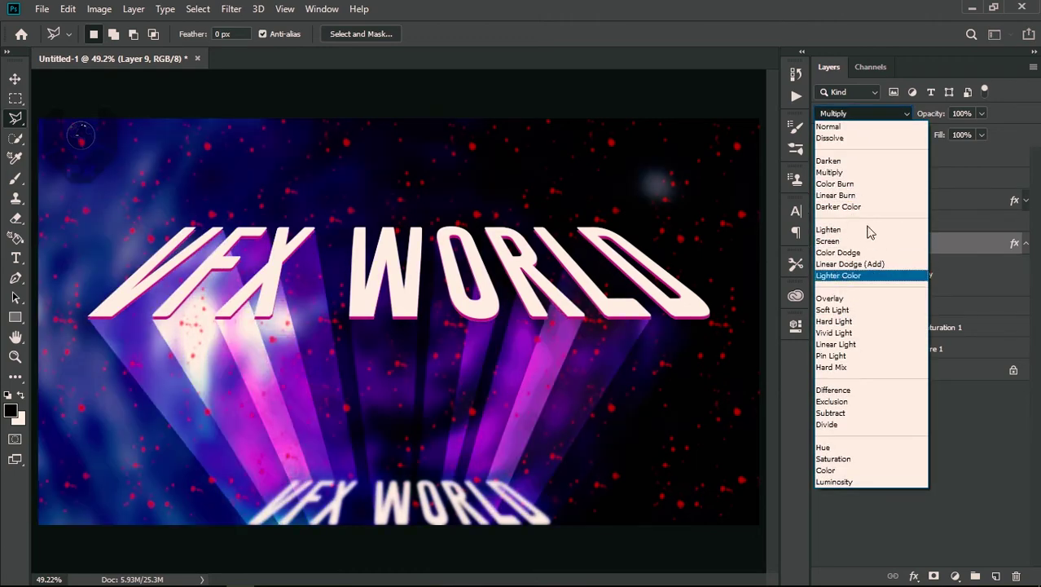
click(951, 386)
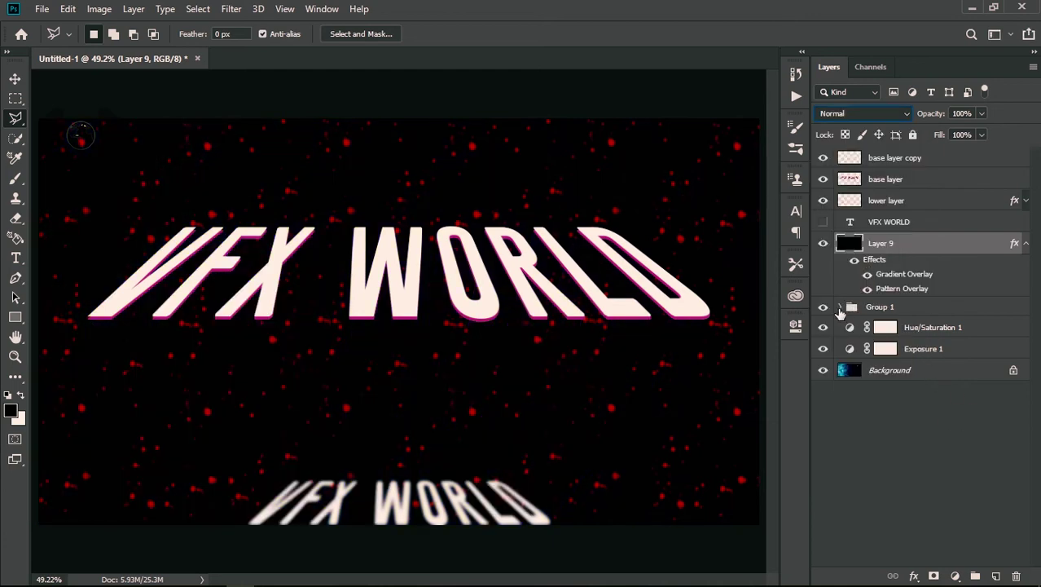
Step: Load the outline of Layer 8 copy in Group 1 as a selection and mask Layer 9 with it
click(841, 308)
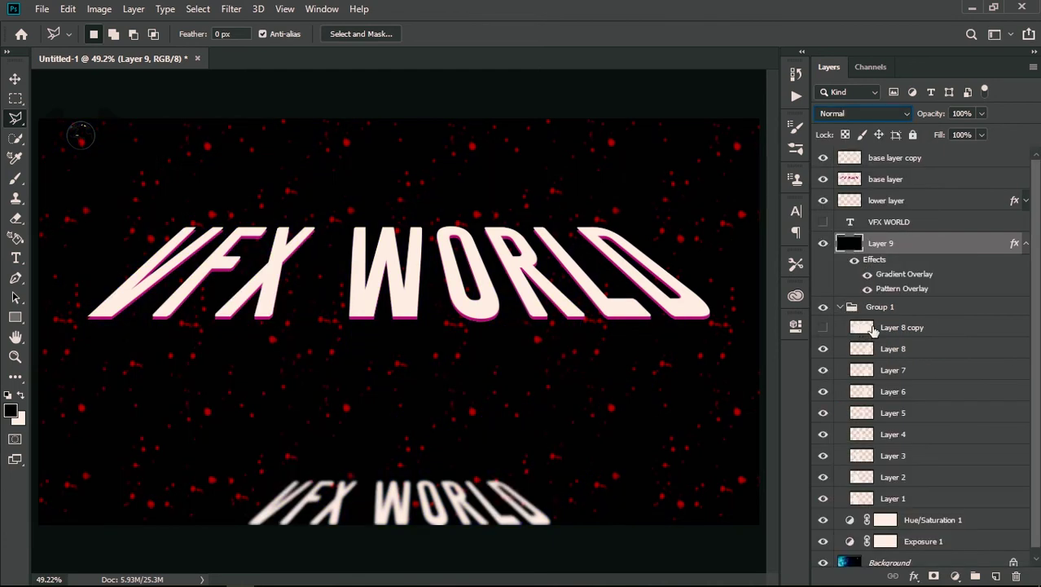
ctrl+click(870, 325)
click(847, 309)
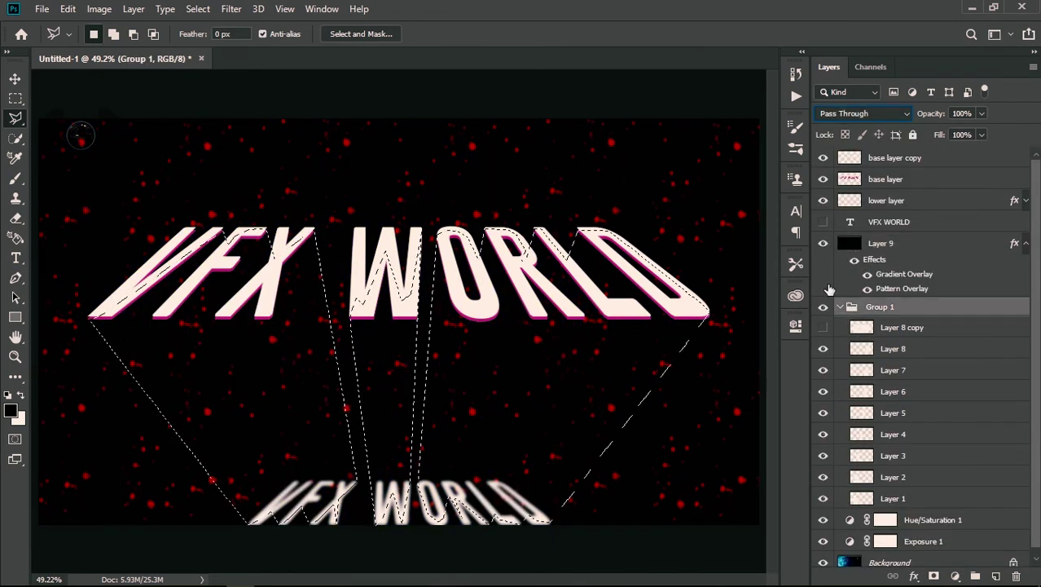
click(878, 246)
click(933, 576)
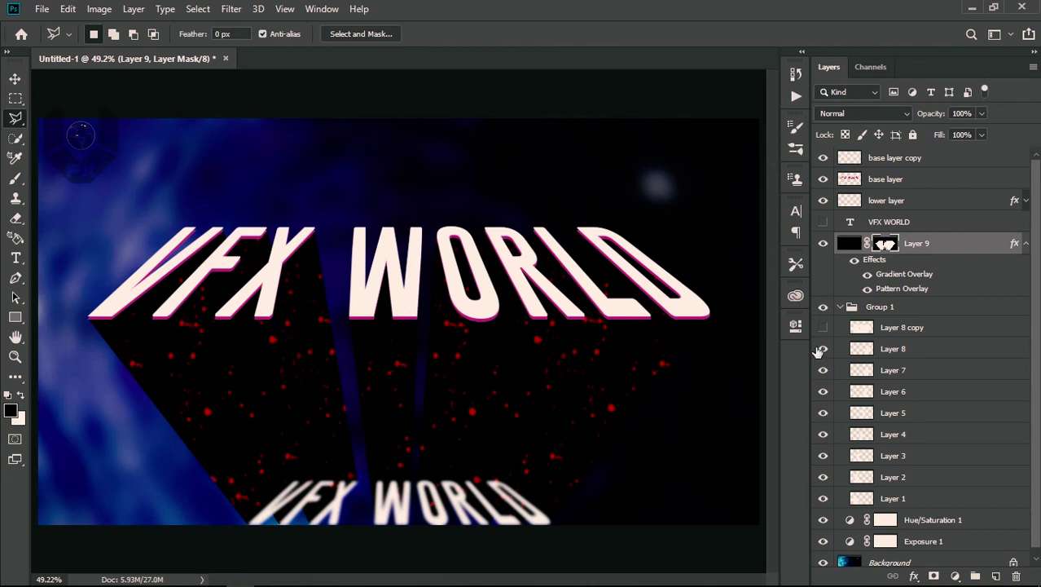
click(837, 312)
click(840, 307)
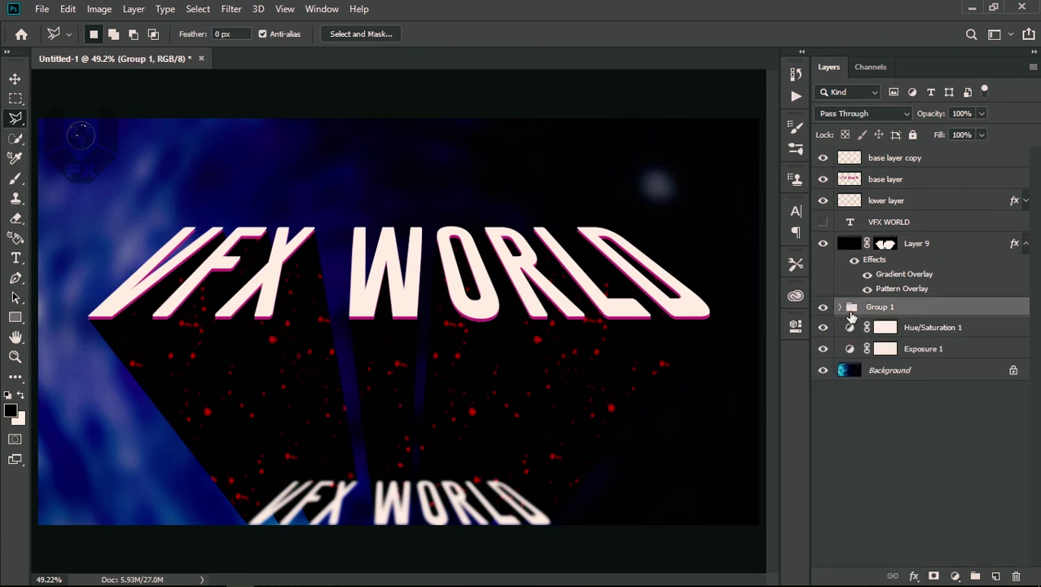
Step: Add a Hue/Saturation adjustment clipped to Layer 9 and rasterize Layer 9's layer style
click(934, 258)
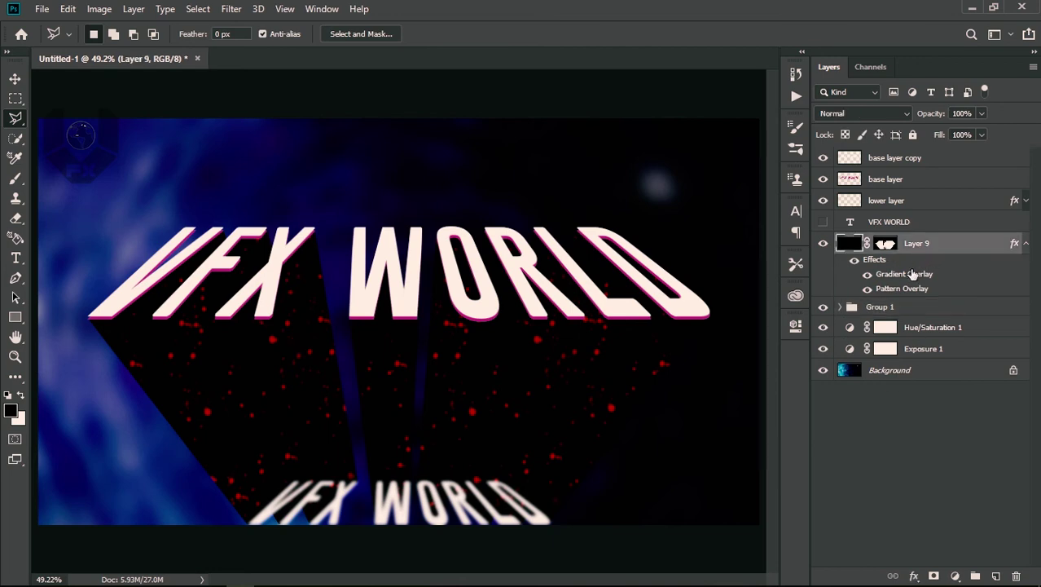
key(ctrl+shift+z)
right_click(947, 268)
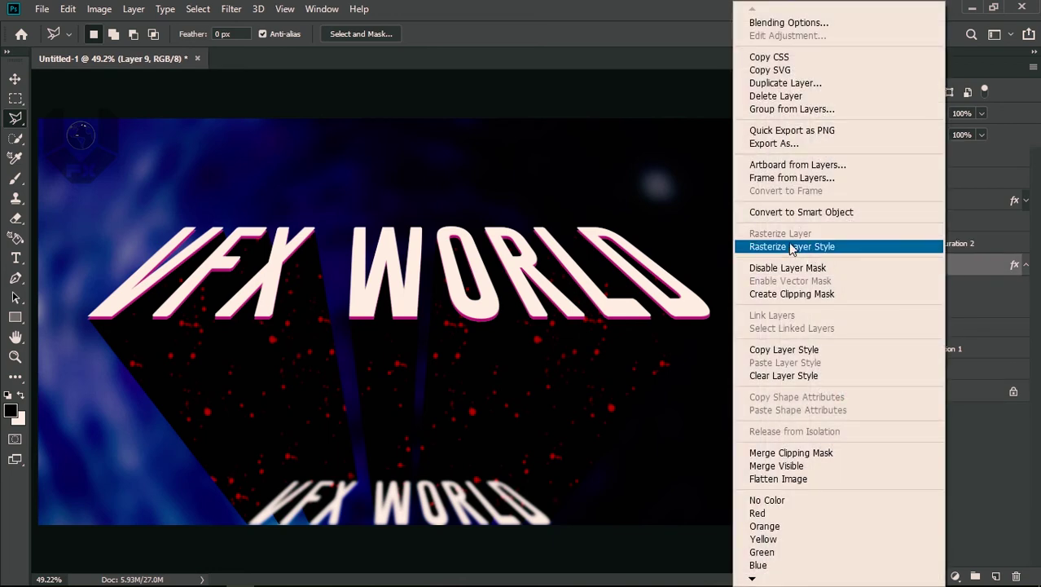
click(782, 248)
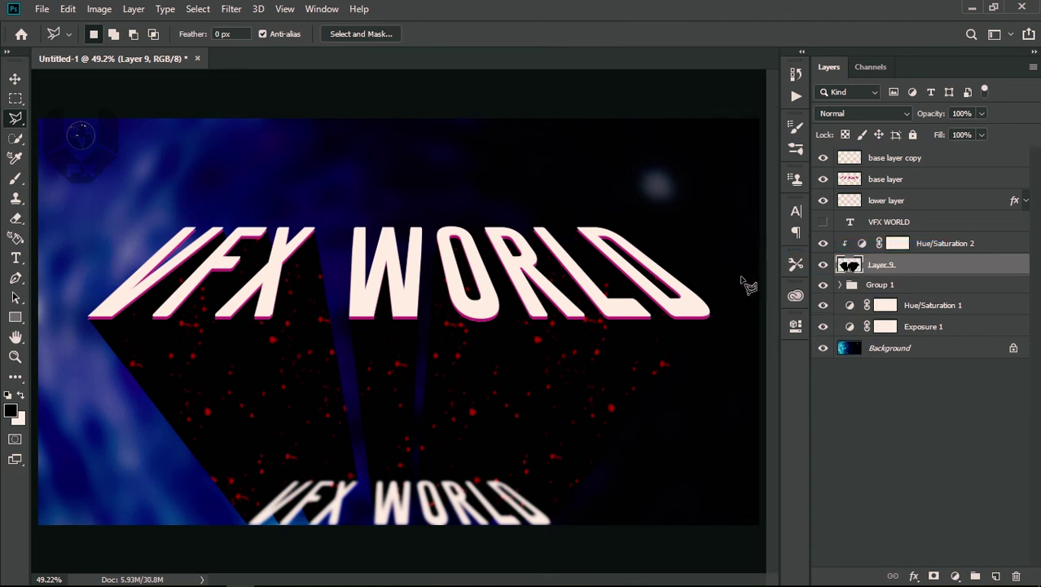
Step: Set the clipped adjustment to hue -155, saturation +32 and lightness -5, and change Layer 9's blend mode to Screen
double_click(863, 244)
drag(624, 362, 528, 378)
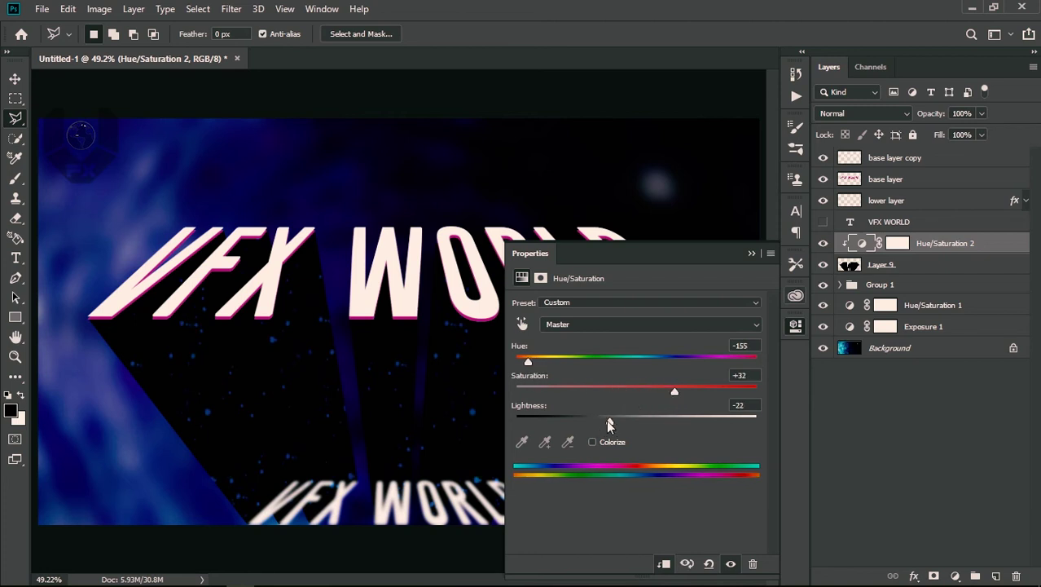
mouse_move(609, 424)
mouse_down()
mouse_move(594, 423)
mouse_move(630, 422)
mouse_up()
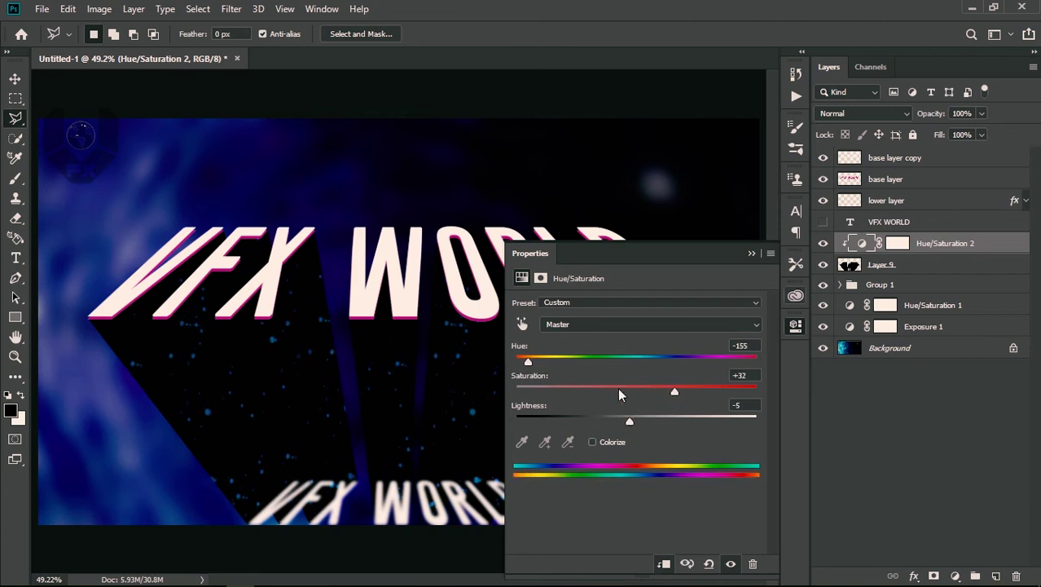
click(752, 253)
click(906, 257)
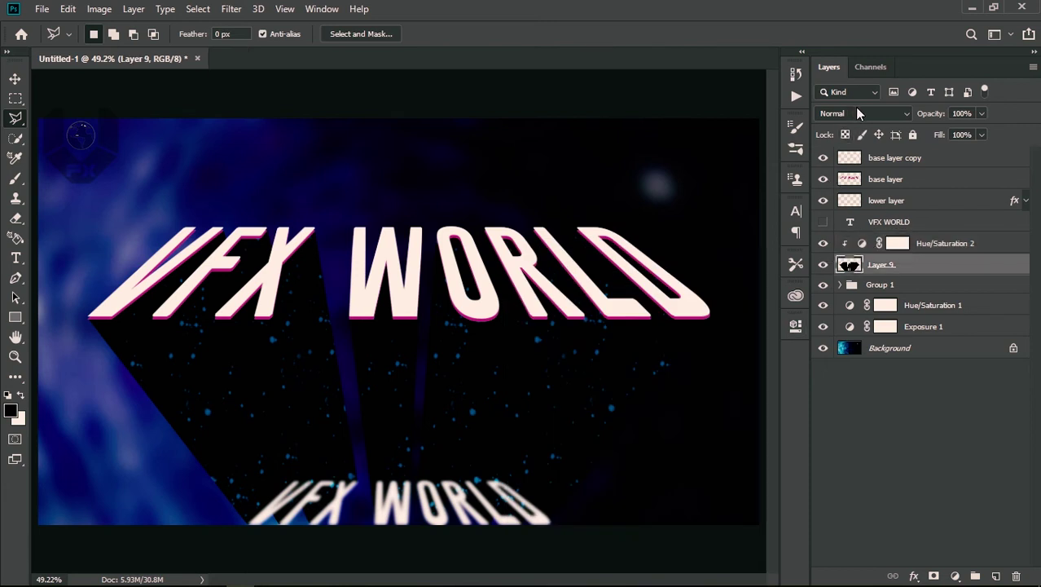
click(857, 113)
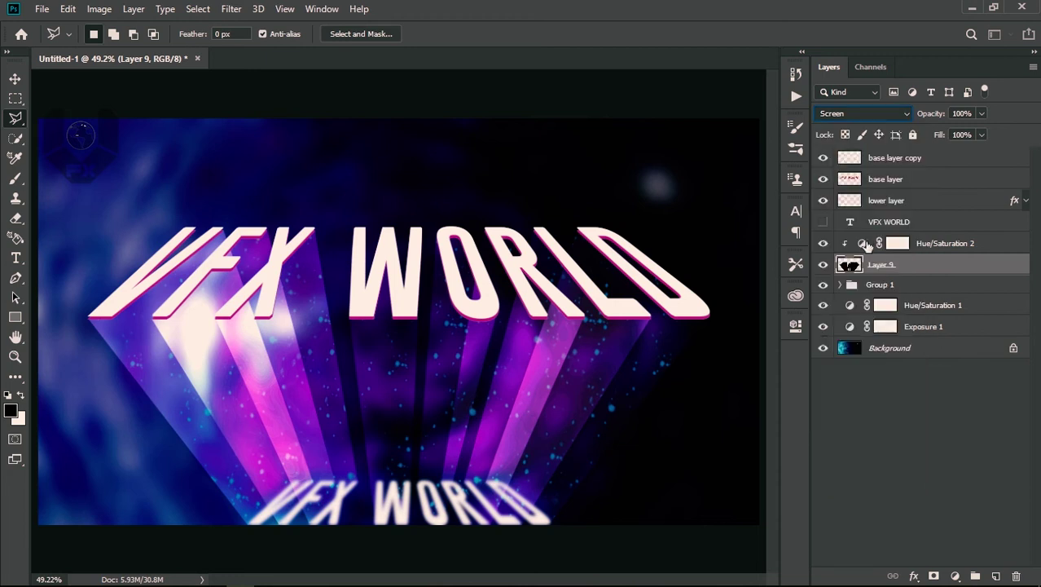
Step: Change the hue of Hue/Saturation 2 to -69 and fine-tune its lightness and saturation slightly
click(874, 247)
double_click(863, 244)
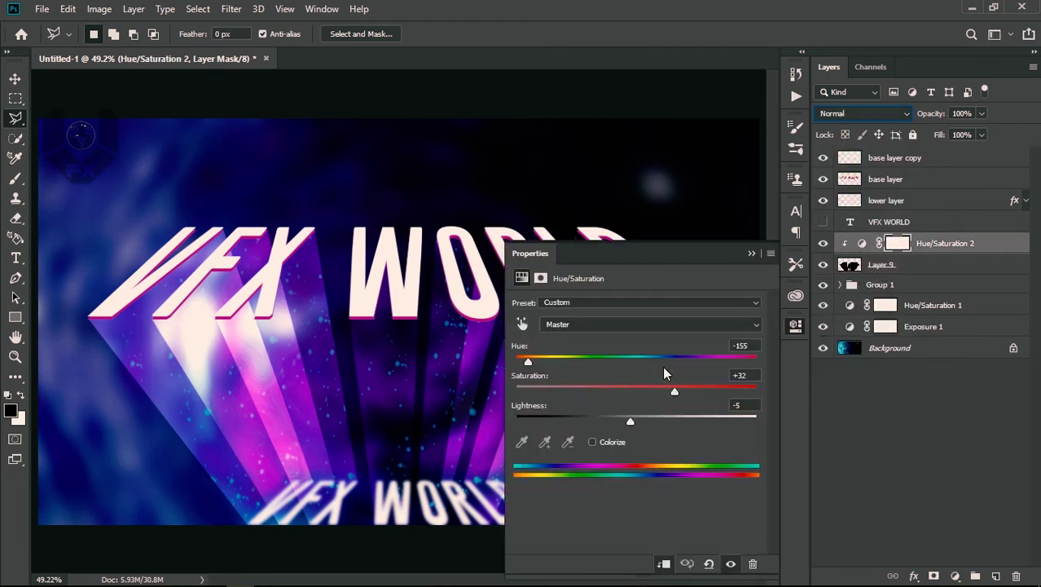
drag(531, 367, 574, 384)
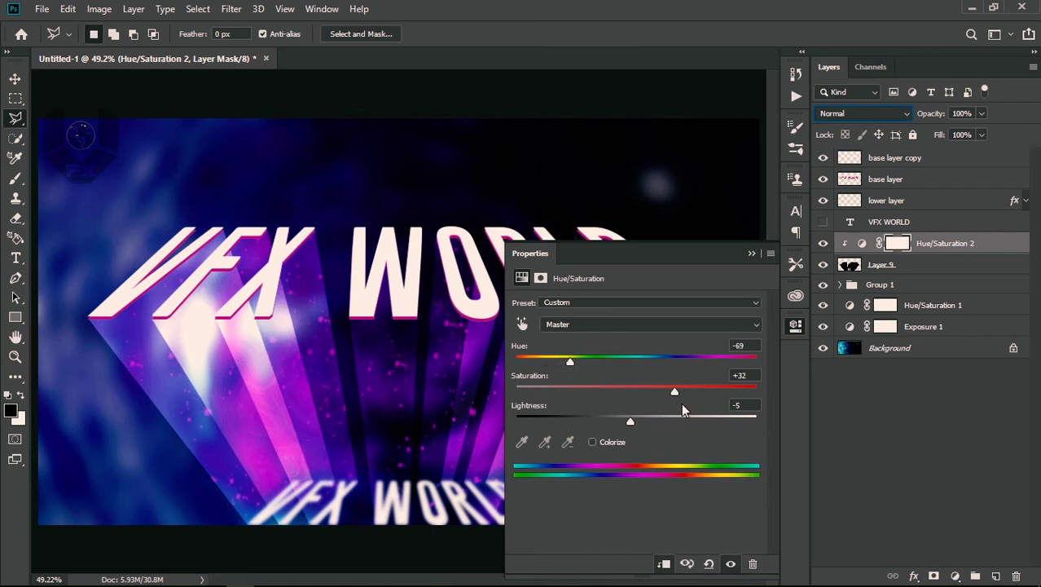
mouse_move(630, 421)
mouse_down()
mouse_move(652, 432)
mouse_move(632, 428)
mouse_up()
drag(675, 391, 673, 390)
click(752, 252)
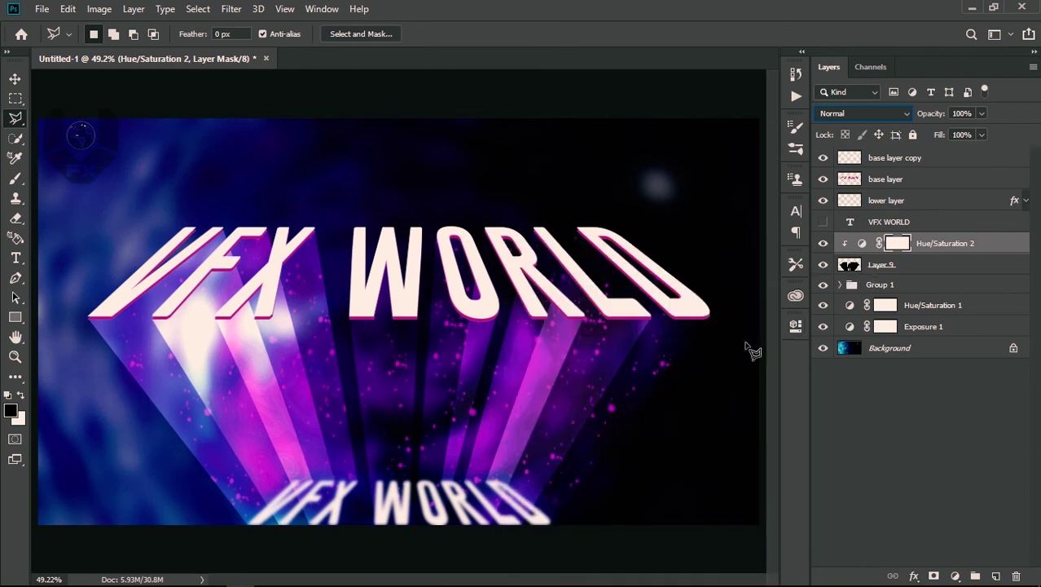
Step: Soften Layer 9 with a slight Gaussian Blur, reduce its opacity and deselect the layer
click(917, 265)
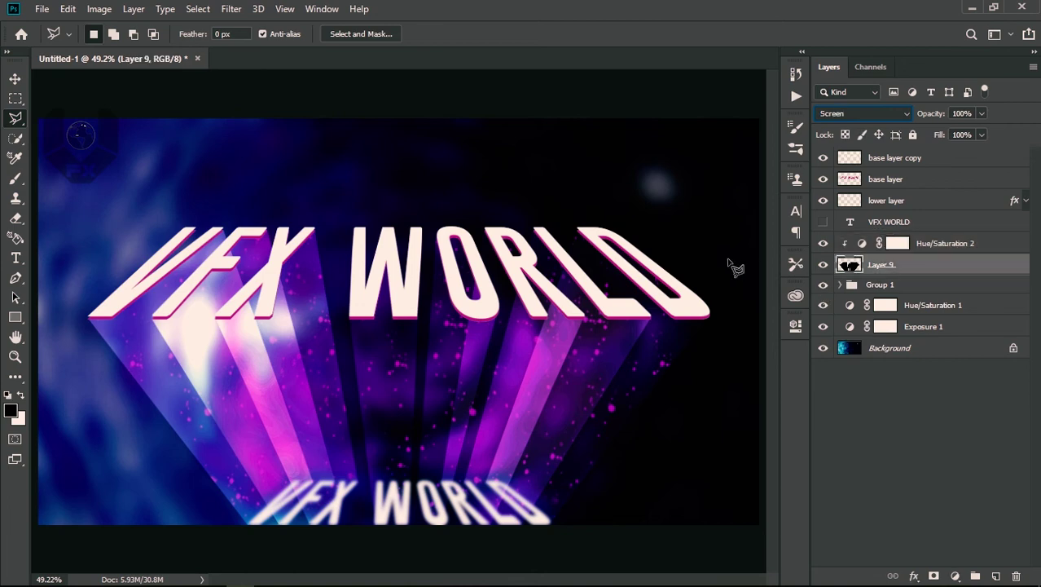
click(231, 9)
mouse_move(245, 182)
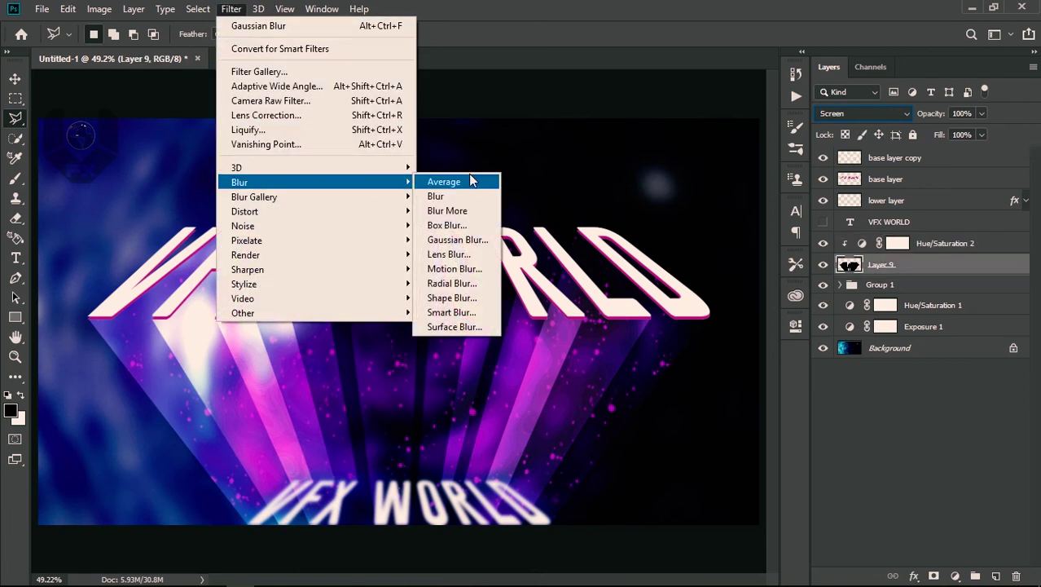
click(472, 234)
drag(515, 335, 488, 335)
key(Return)
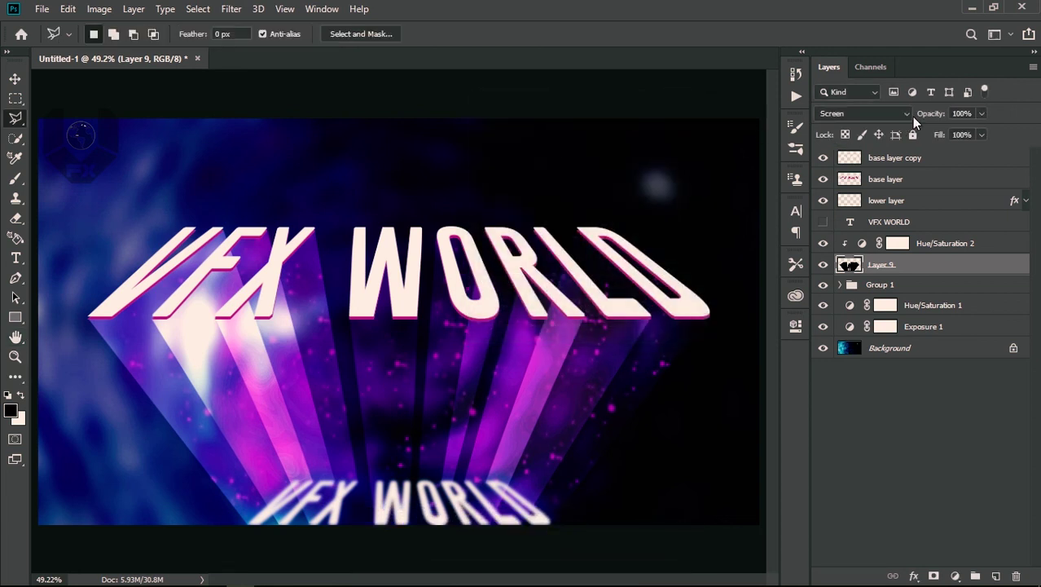
drag(912, 116, 882, 114)
click(845, 449)
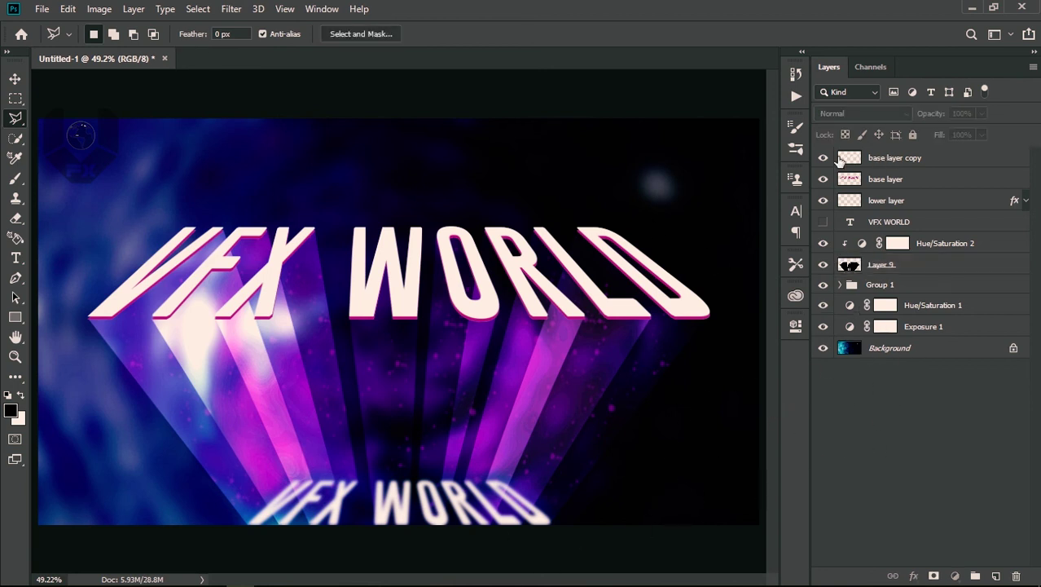
Step: Open the blending options of base layer copy and enable an Outer Glow for it
click(878, 159)
click(823, 157)
click(823, 157)
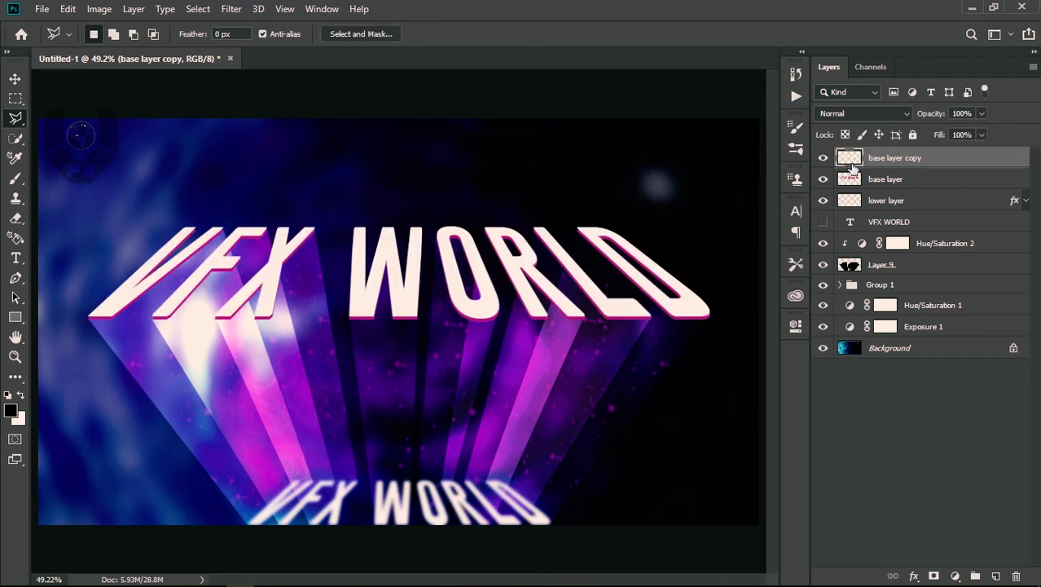
click(915, 575)
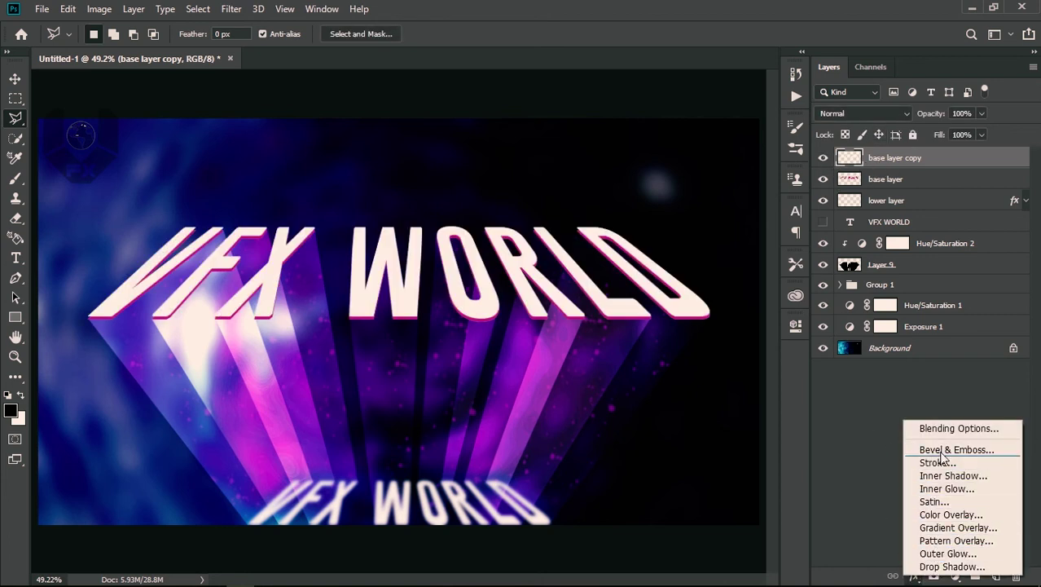
click(937, 428)
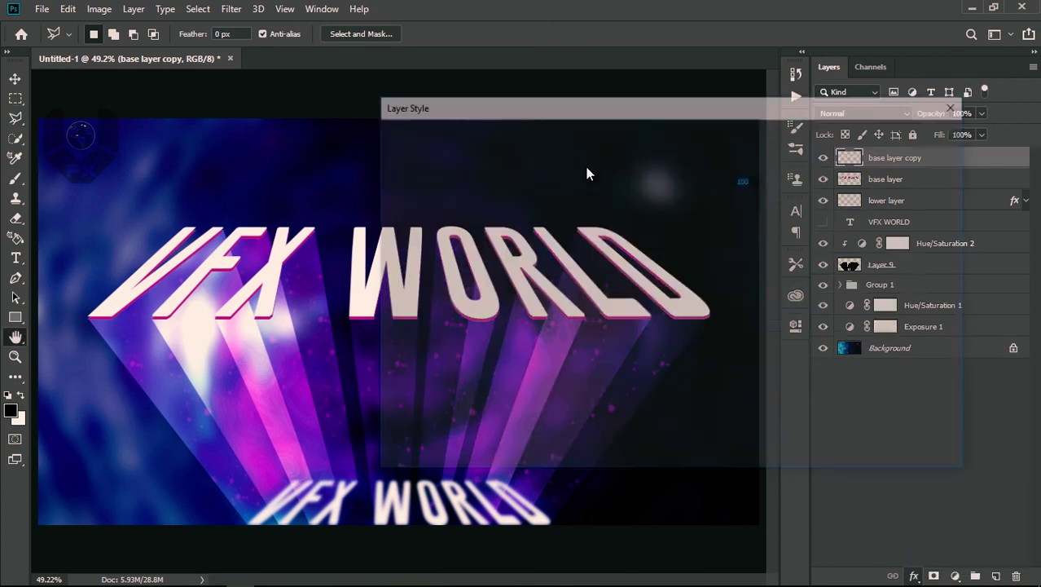
drag(604, 112, 733, 90)
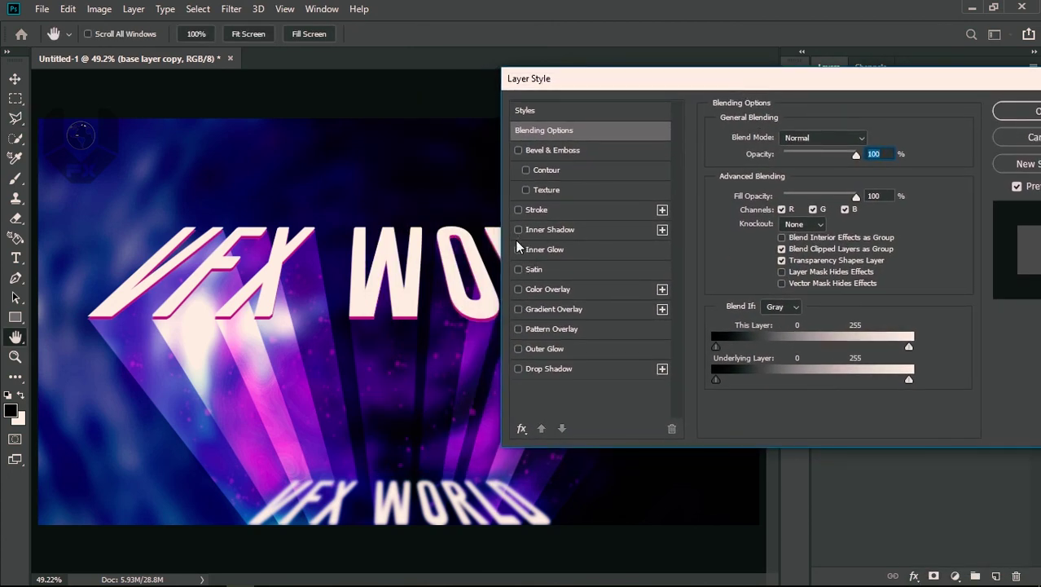
click(541, 348)
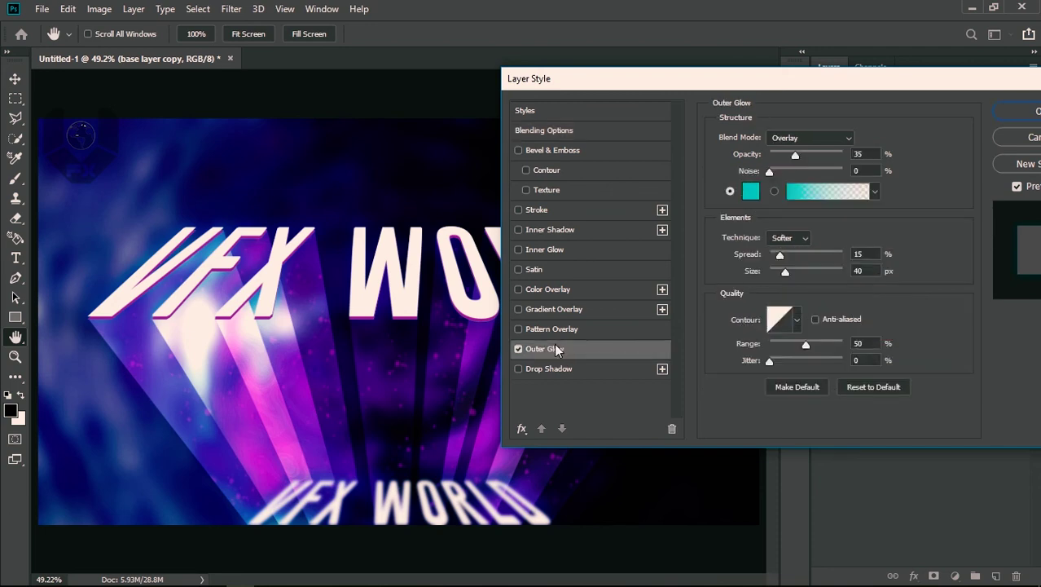
Step: Try blue and yellow hues for the outer glow, then set its colour to 0090ff
click(750, 194)
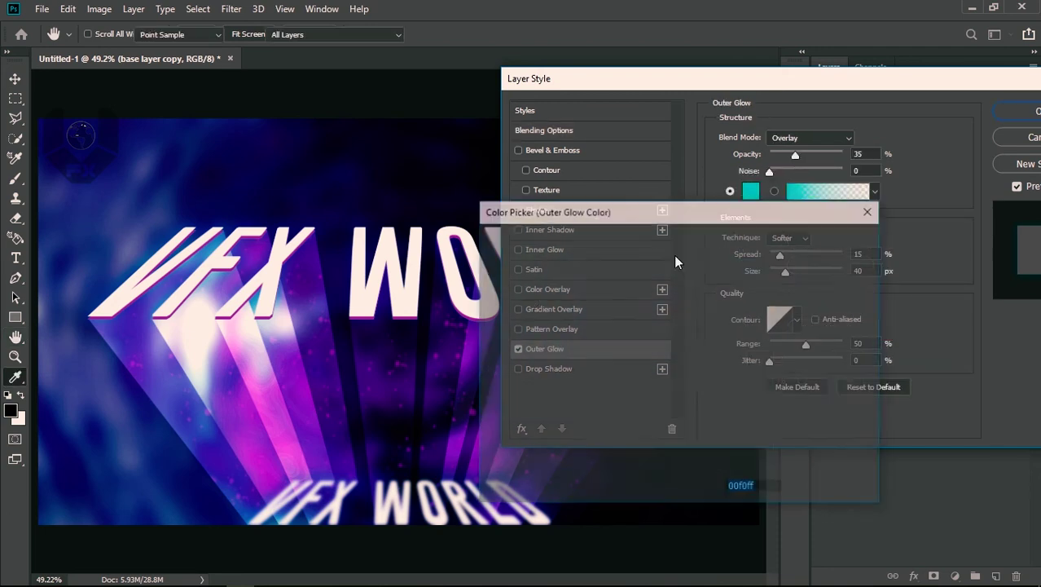
drag(690, 339, 693, 316)
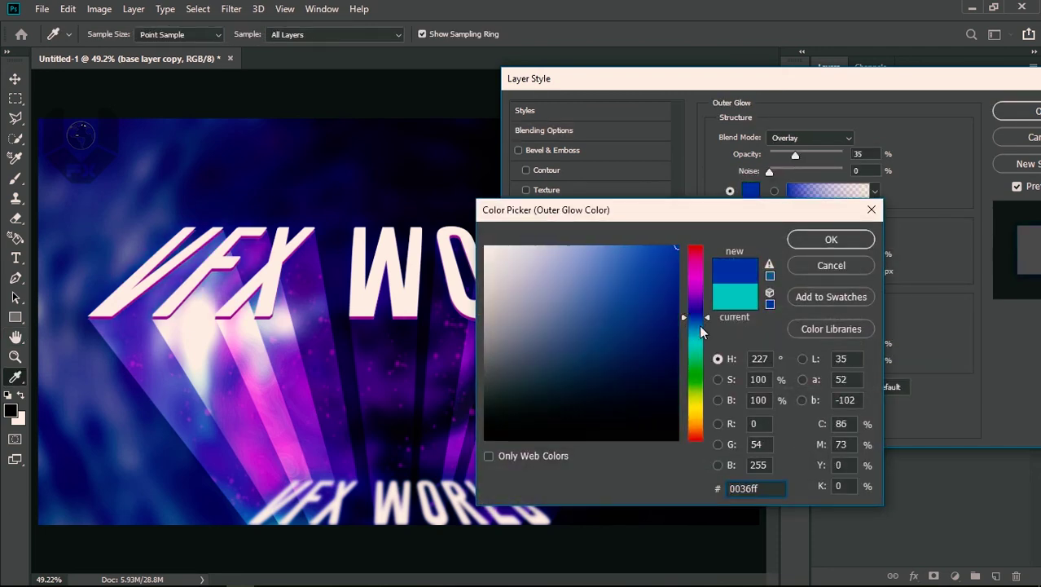
click(700, 389)
click(700, 405)
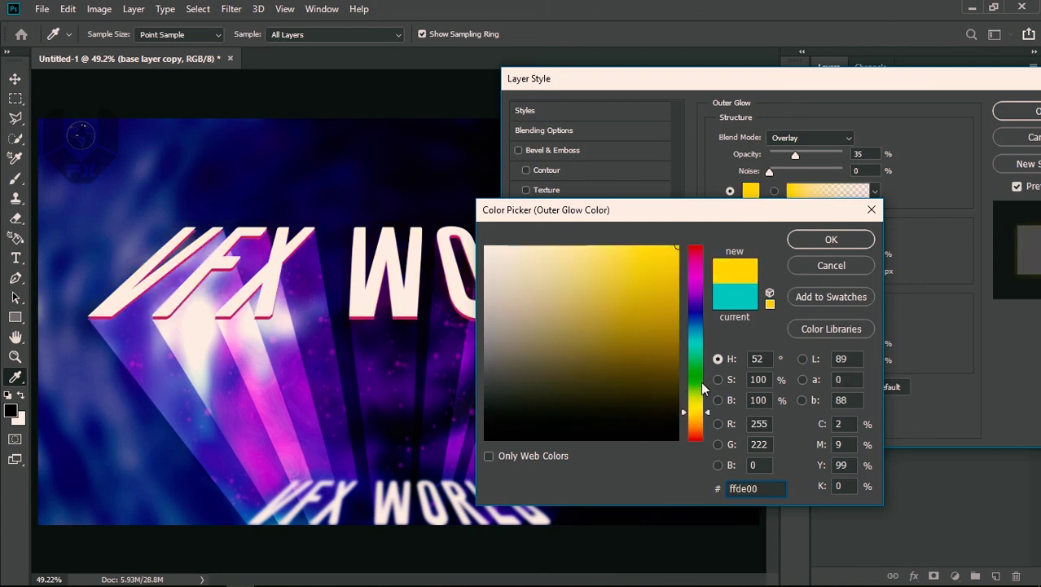
drag(701, 382, 691, 328)
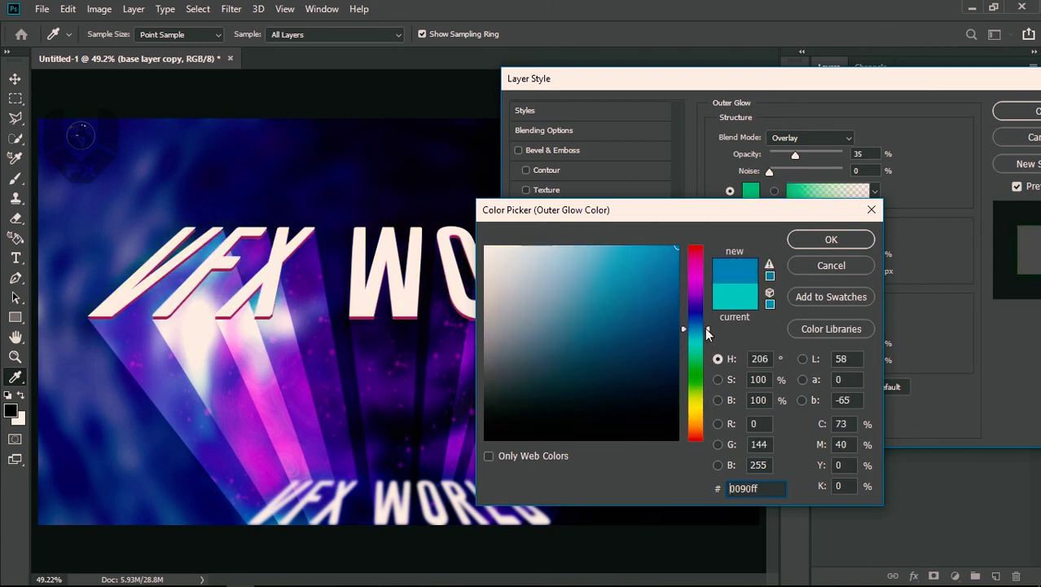
click(827, 238)
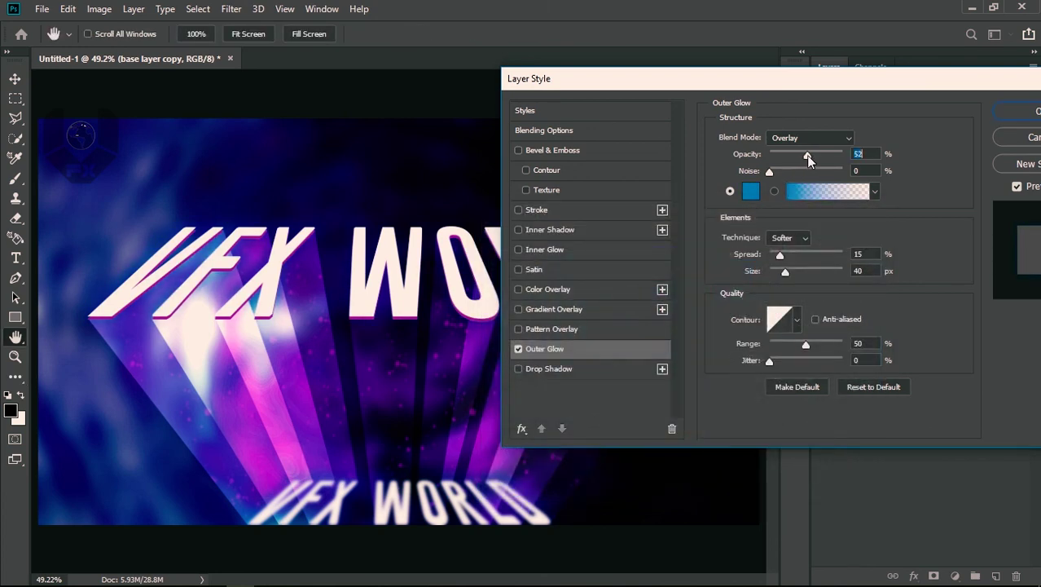
Step: Set the outer glow's opacity to 49%, spread to 6% and size to 54 px
drag(805, 156, 807, 157)
mouse_move(783, 254)
mouse_down()
mouse_move(771, 257)
mouse_move(787, 272)
mouse_up()
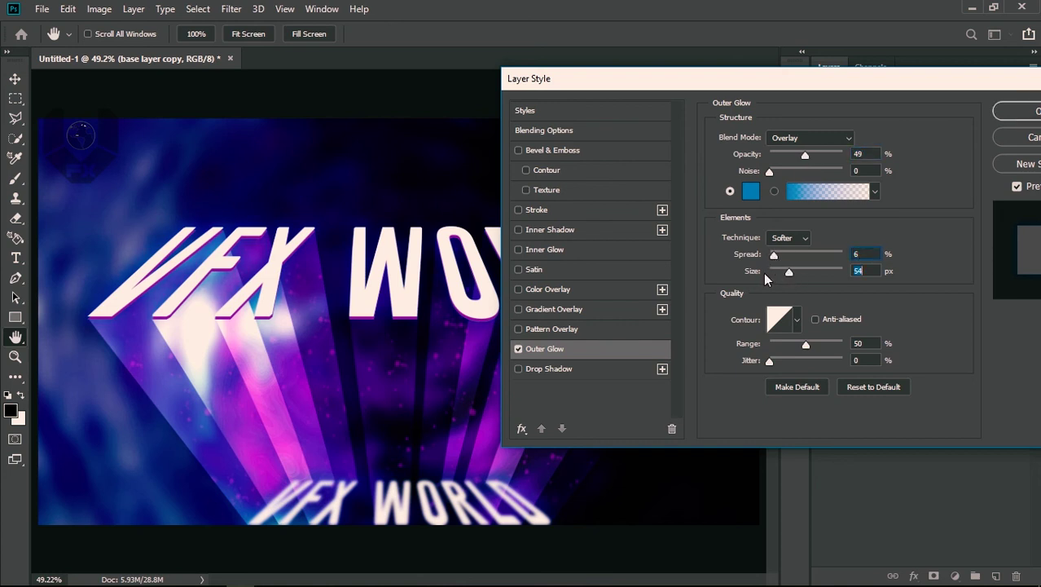
click(518, 210)
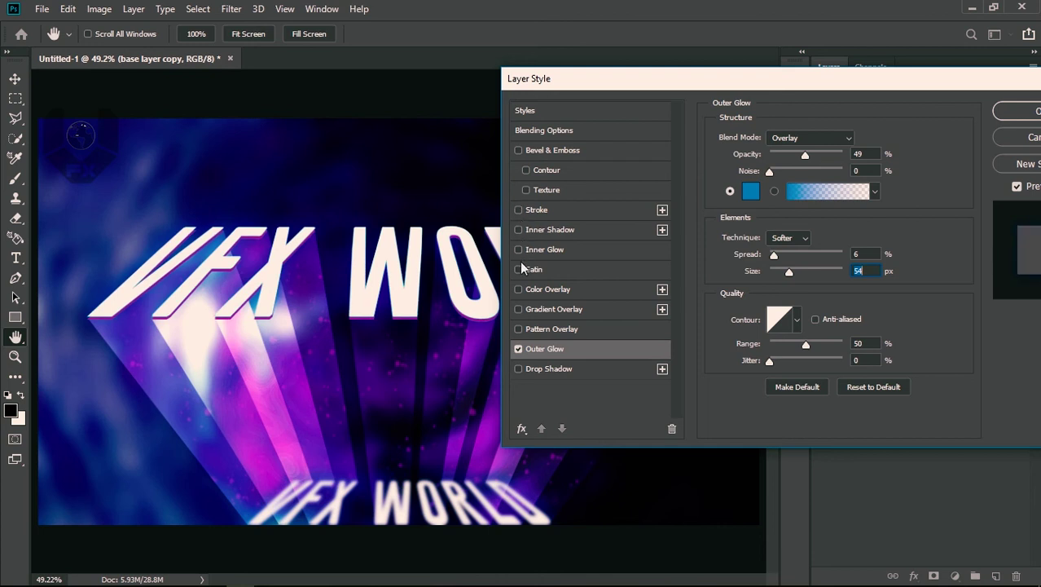
Step: Enable a Pattern Overlay, try several patterns and apply a fine grey texture scaled to 43%
click(518, 329)
click(545, 328)
click(787, 184)
click(717, 238)
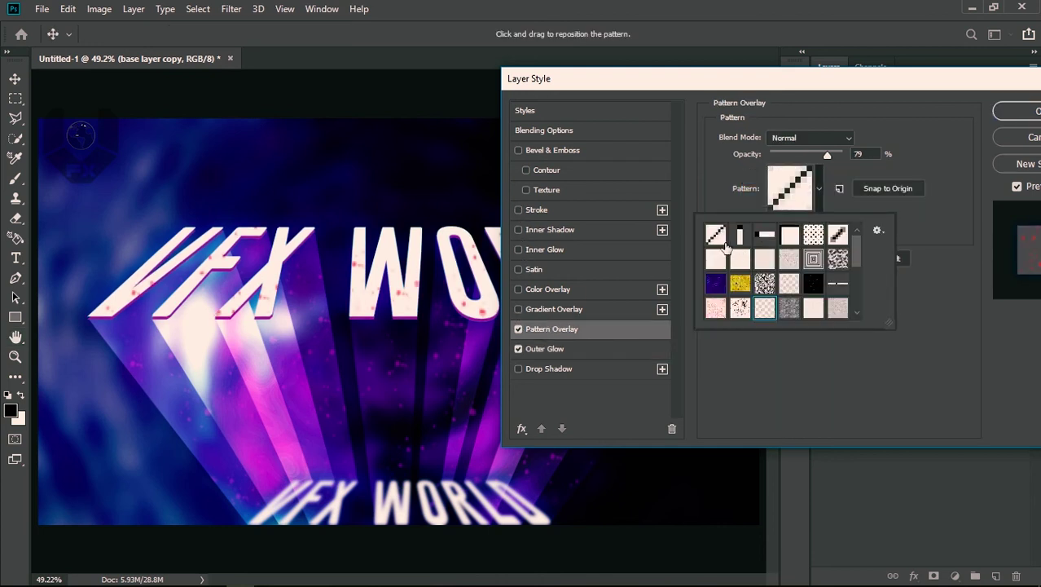
click(813, 236)
click(838, 234)
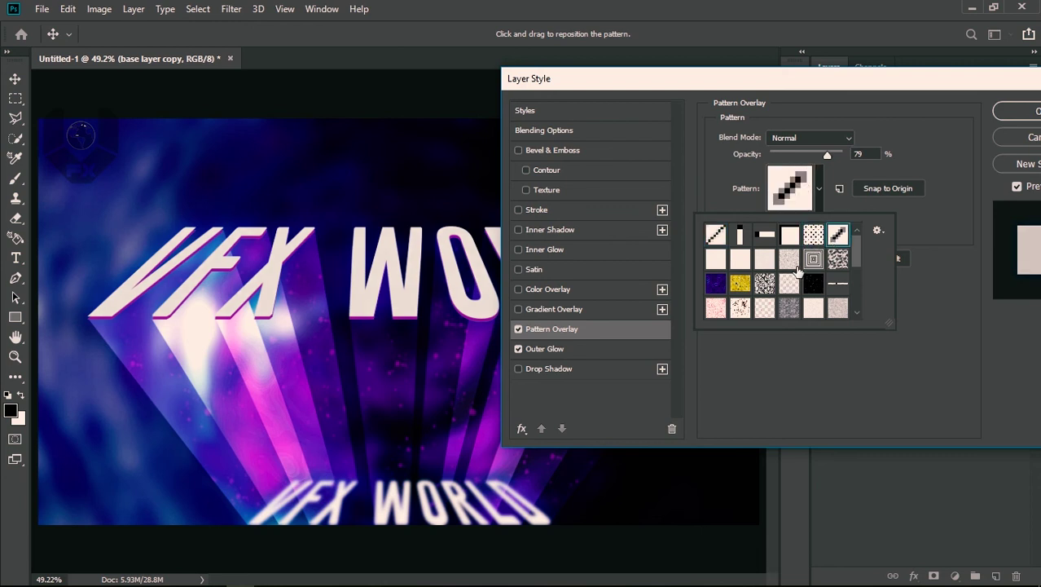
click(764, 259)
click(788, 259)
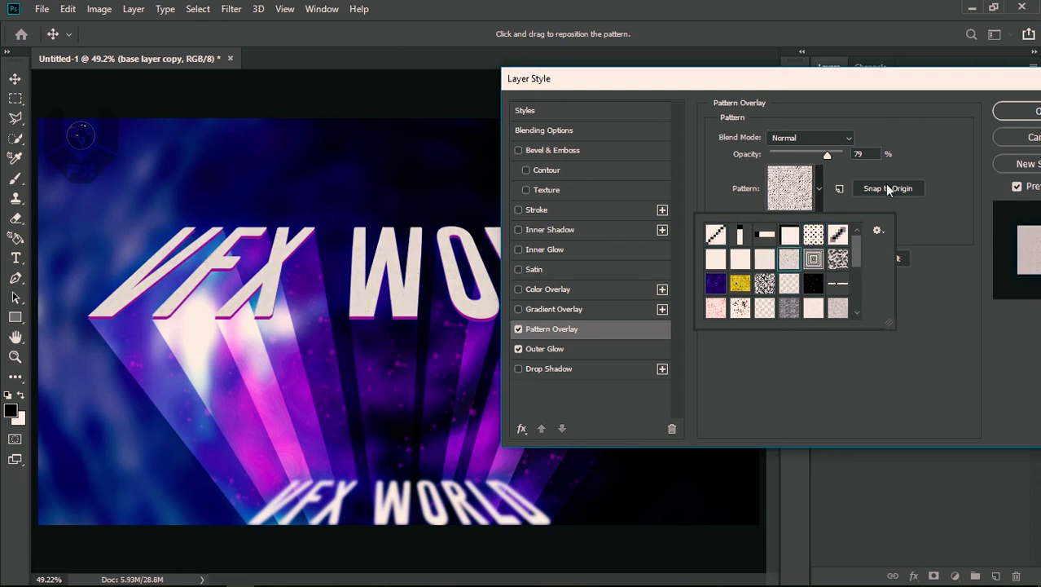
click(861, 201)
drag(790, 223, 784, 224)
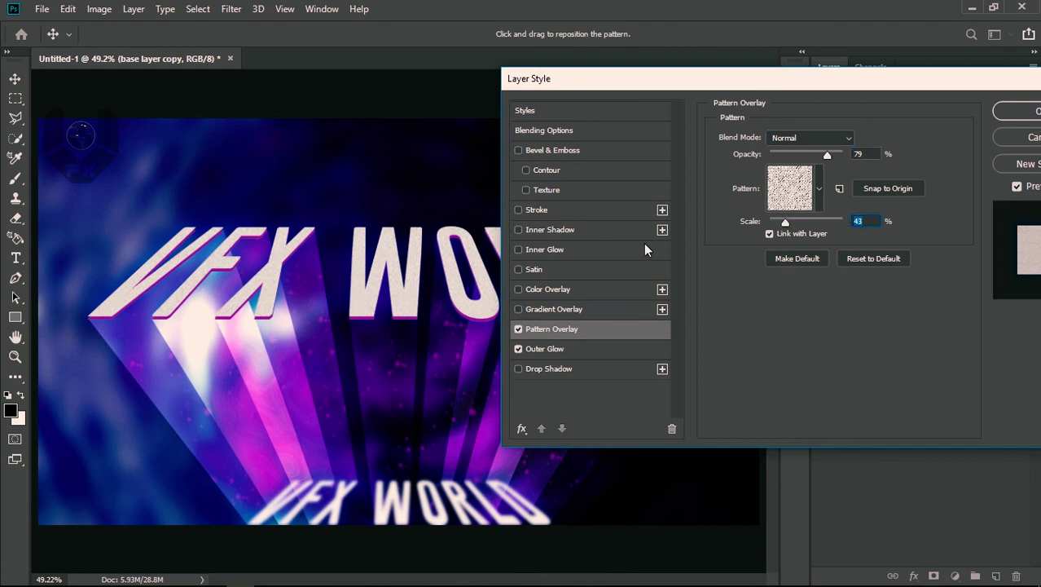
Step: Enable a Gradient Overlay with the Violet, Orange preset, Normal blend mode and 24% opacity
click(553, 311)
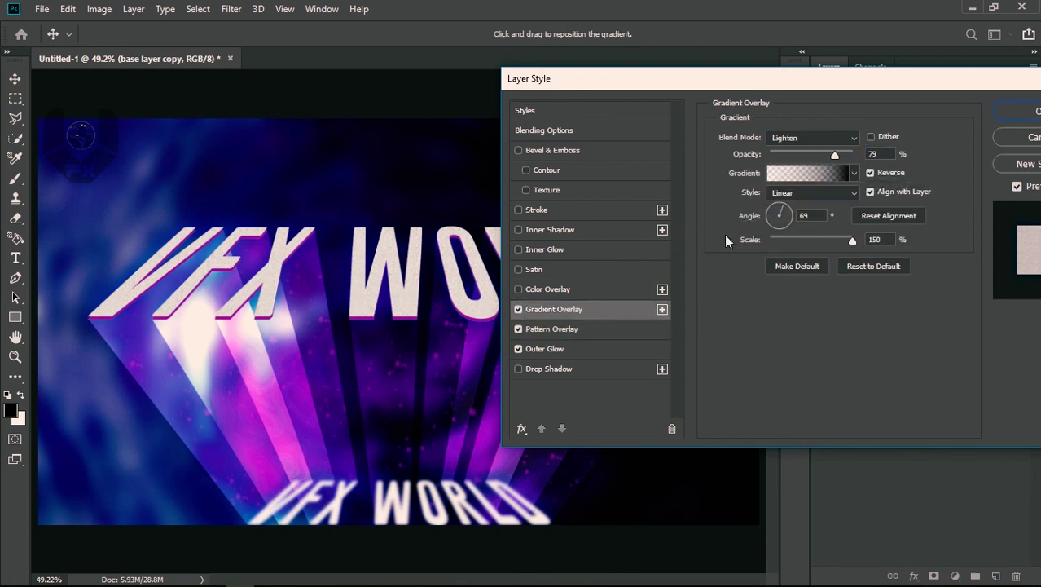
click(803, 172)
click(720, 140)
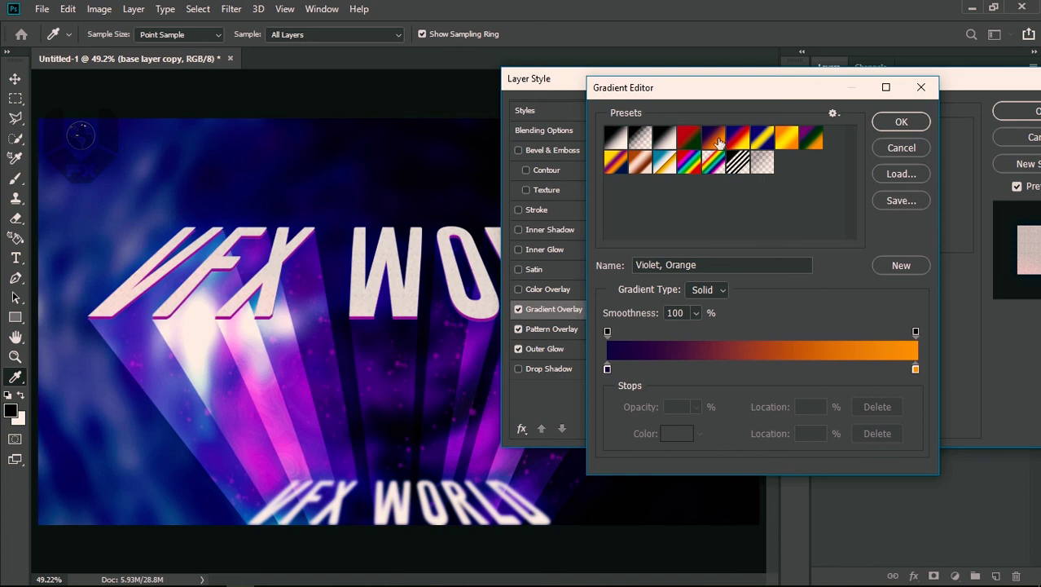
click(901, 121)
click(812, 138)
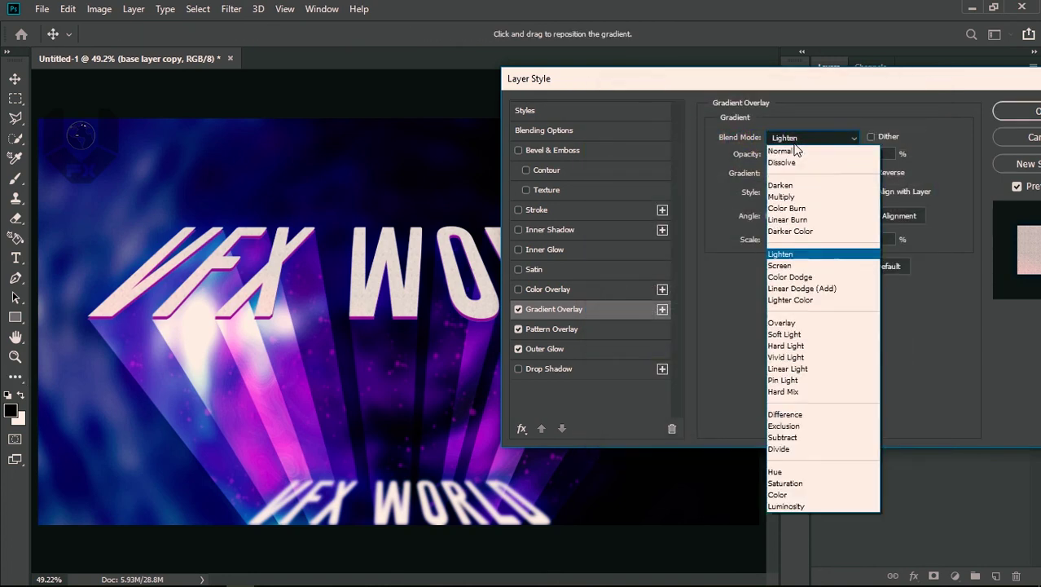
click(794, 146)
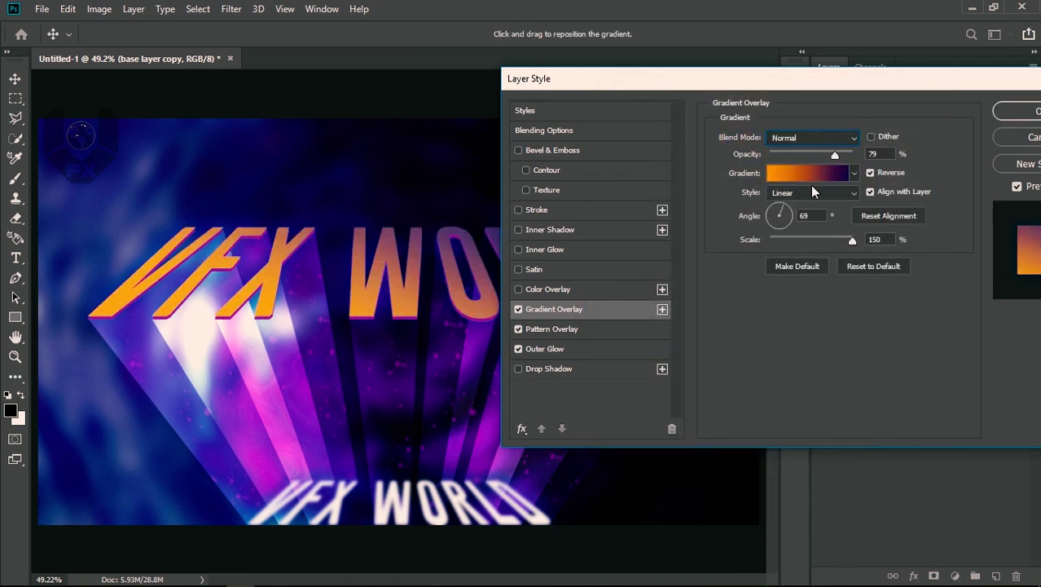
drag(835, 155, 788, 155)
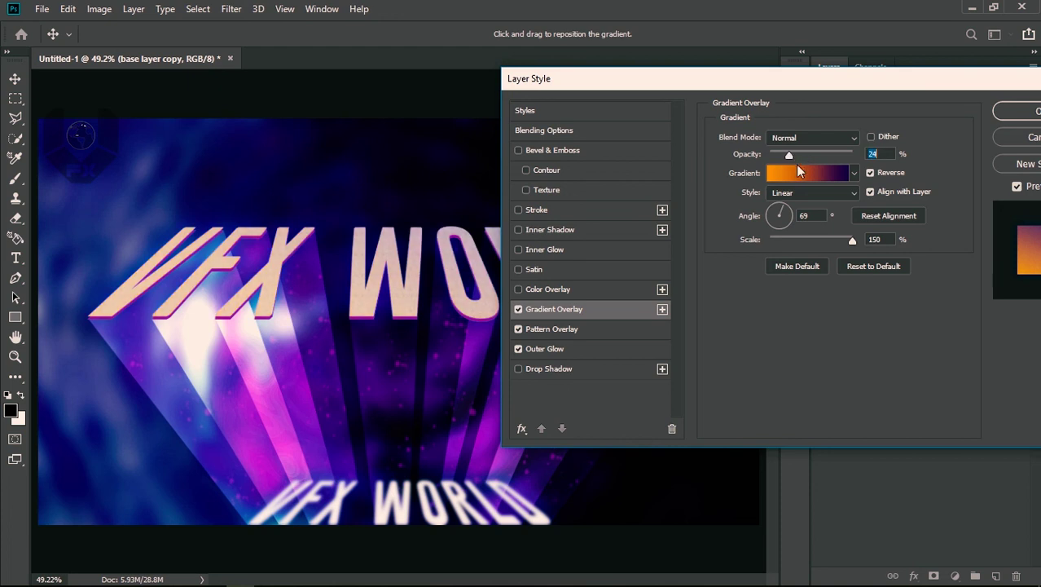
Step: Try the Orange, Yellow, Orange preset for the gradient overlay, then apply the Chrome preset
click(798, 171)
click(785, 139)
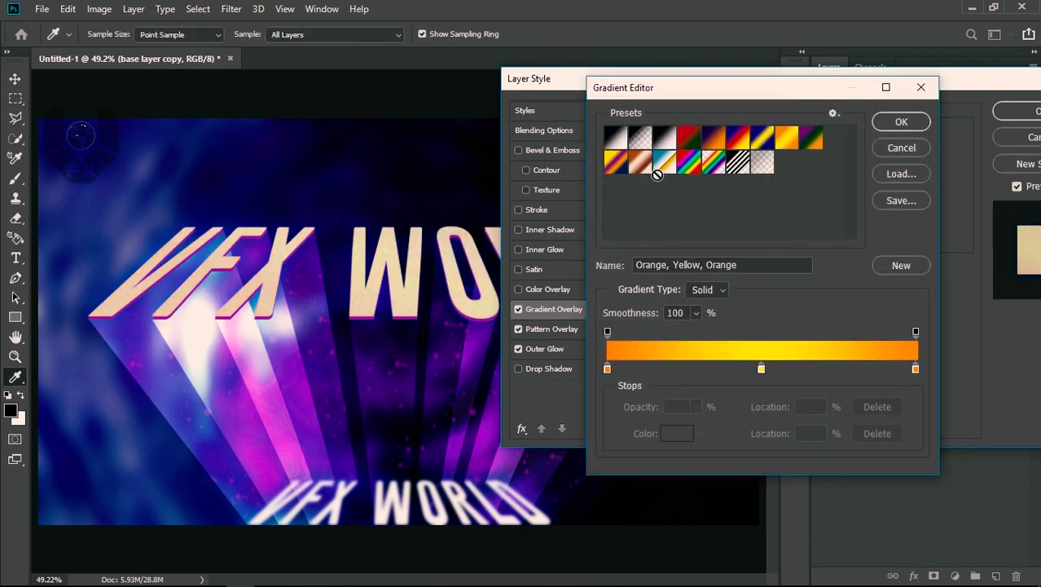
click(664, 163)
drag(770, 369, 770, 416)
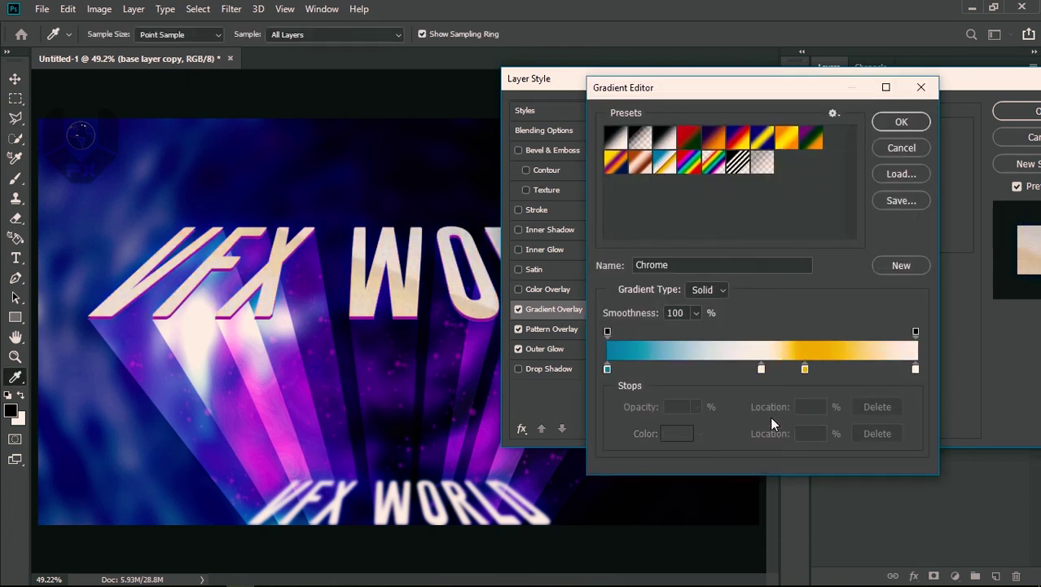
click(901, 123)
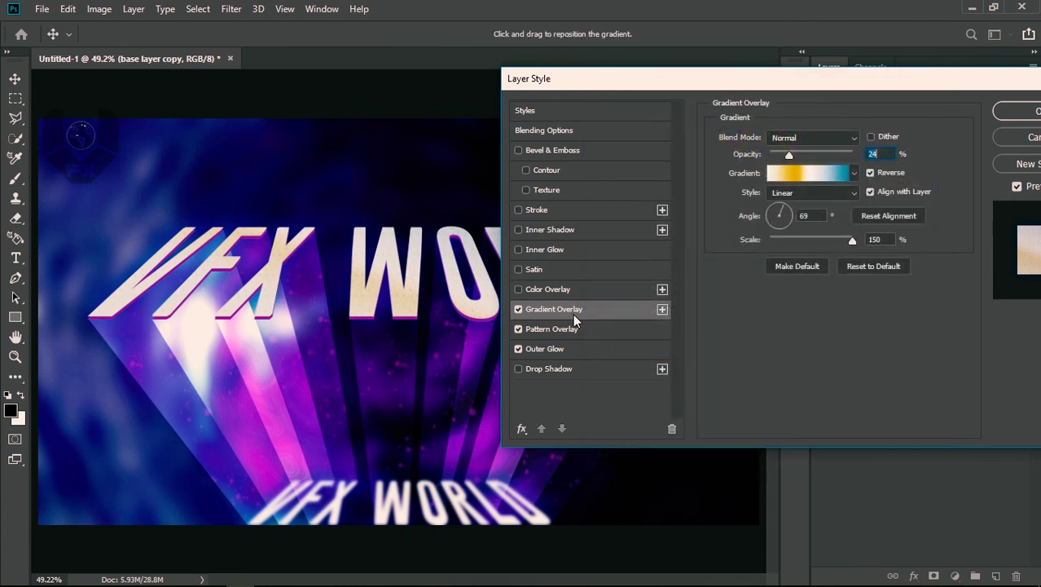
Step: Turn off the Pattern Overlay, raise the gradient overlay's opacity, apply the layer style and deselect the layer
click(519, 329)
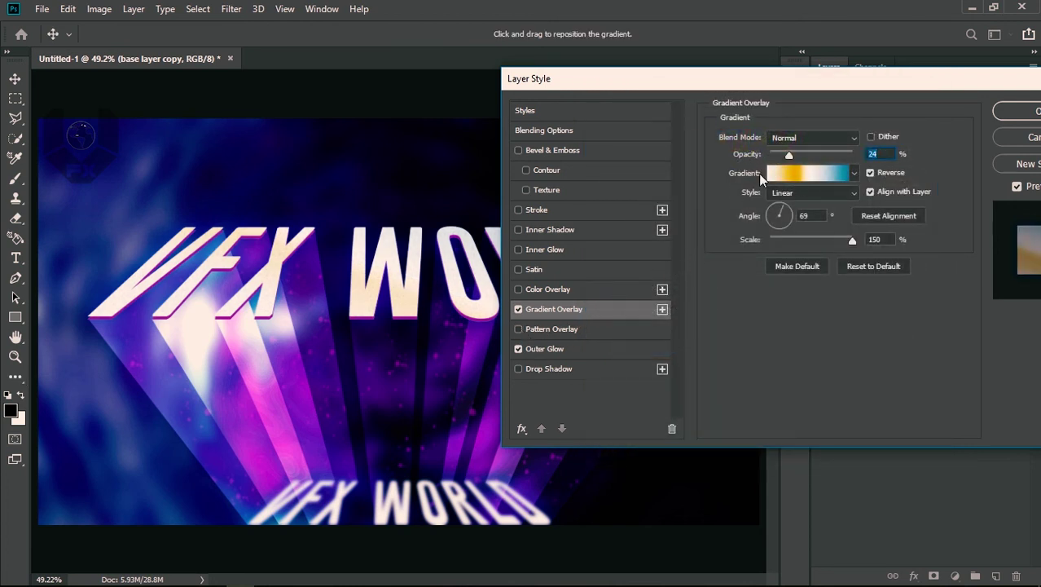
drag(791, 154, 811, 157)
mouse_move(832, 87)
mouse_down()
mouse_move(706, 377)
mouse_move(682, 180)
mouse_up()
click(885, 220)
key(l)
click(910, 497)
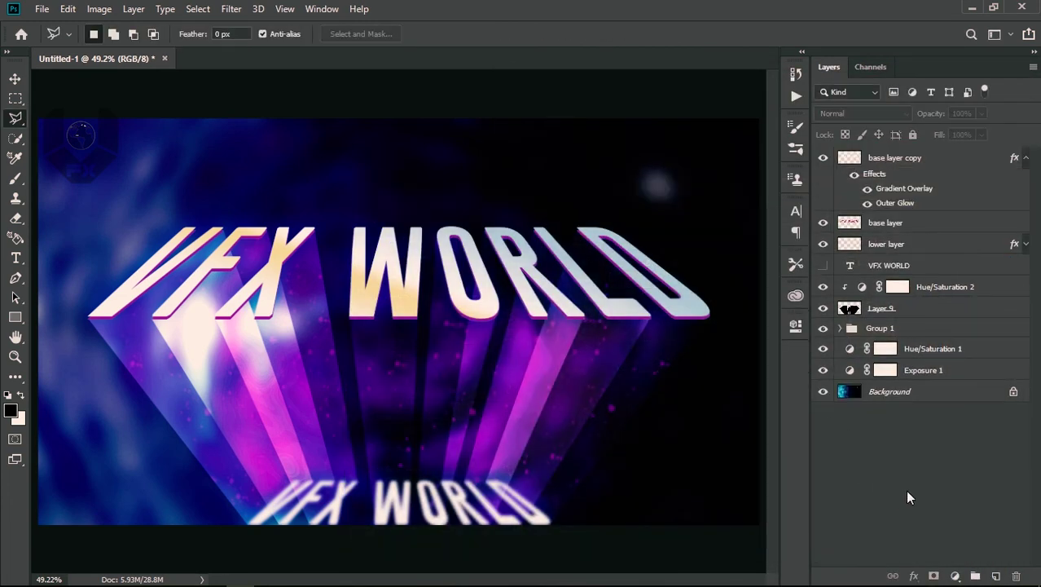
Step: Add a Hue/Saturation adjustment layer above all layers with saturation -14 and lightness +2, then deselect it
click(955, 576)
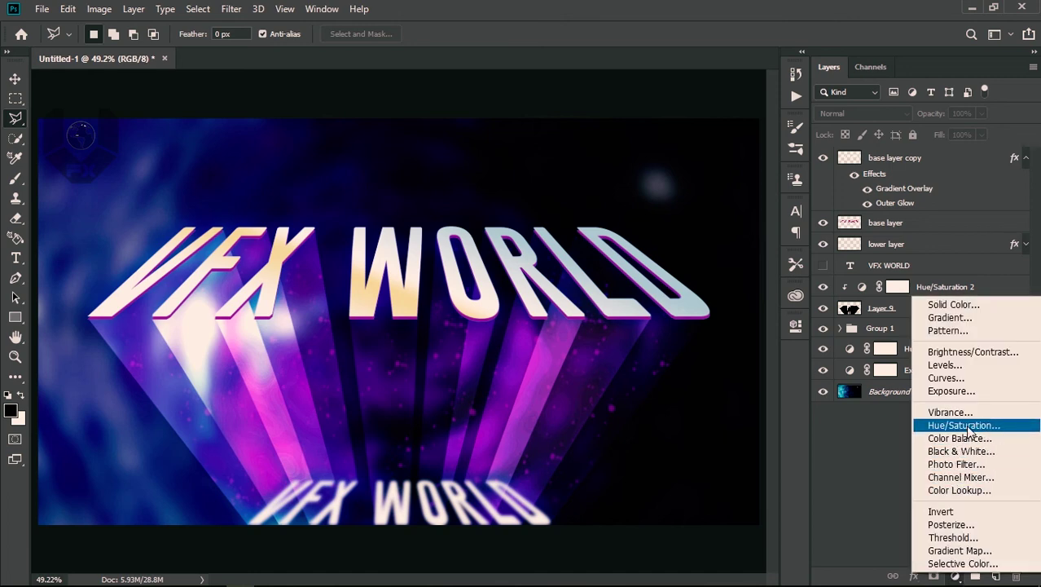
click(888, 423)
drag(637, 358, 638, 419)
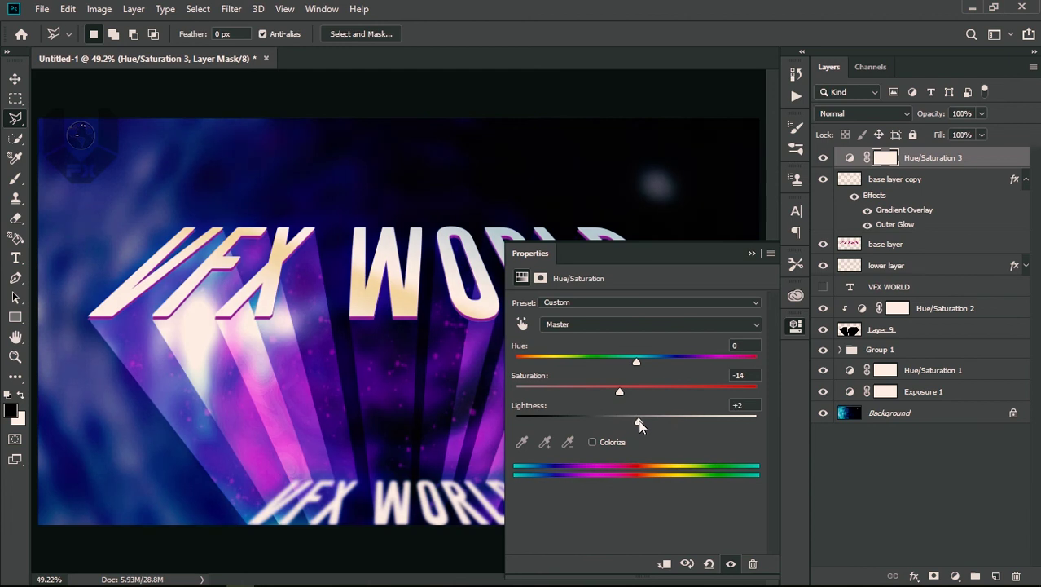
click(751, 253)
click(881, 449)
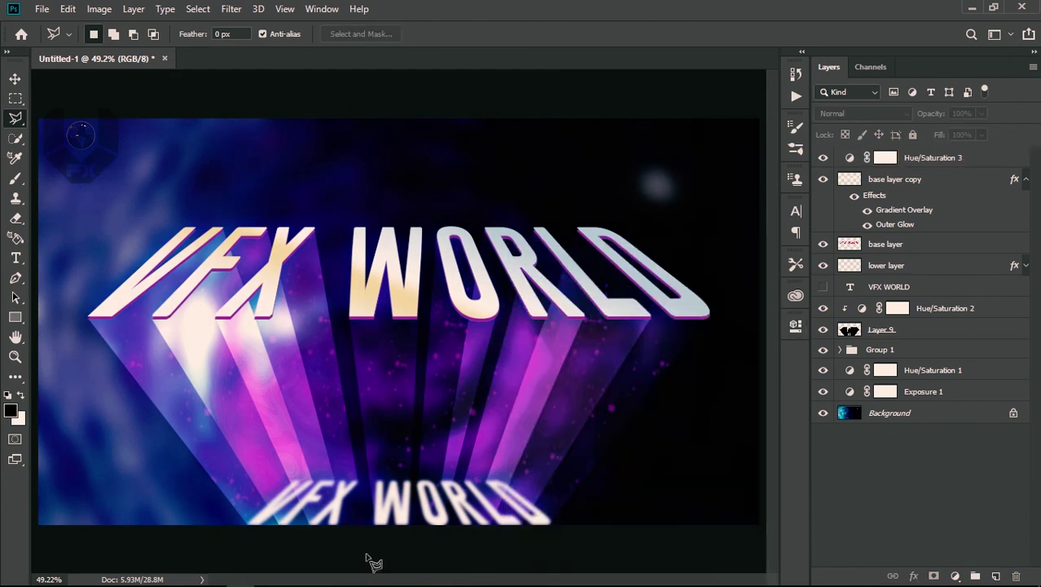
Step: Group all layers above the Background, from Hue/Saturation 3 down to Exposure 1
click(16, 78)
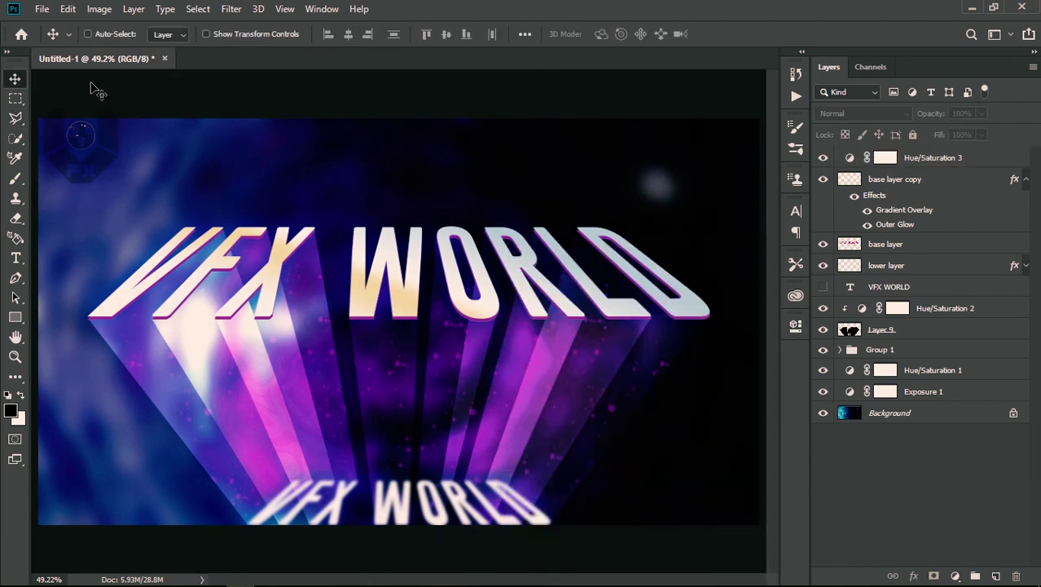
click(920, 164)
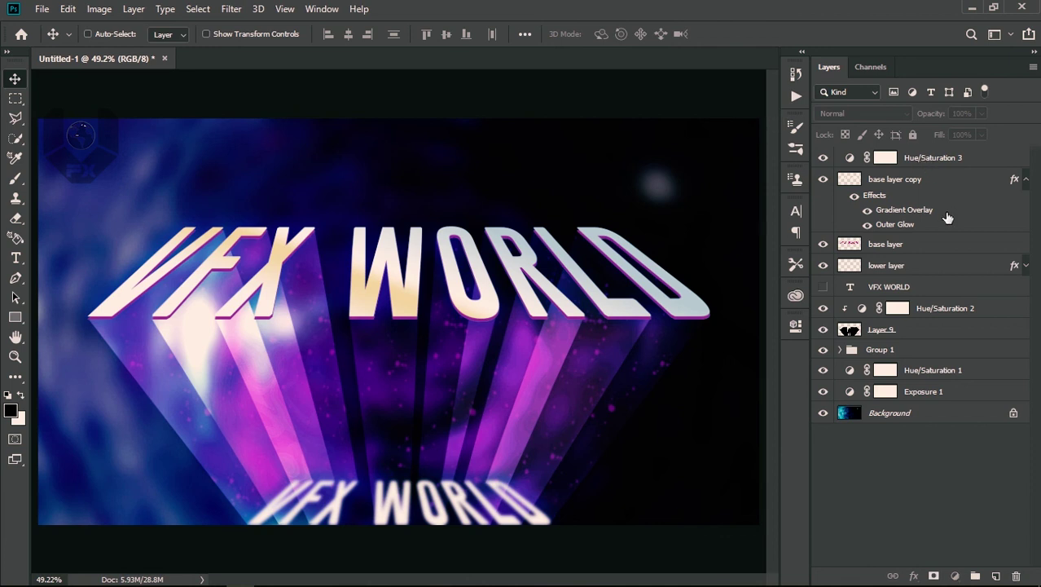
shift+click(914, 391)
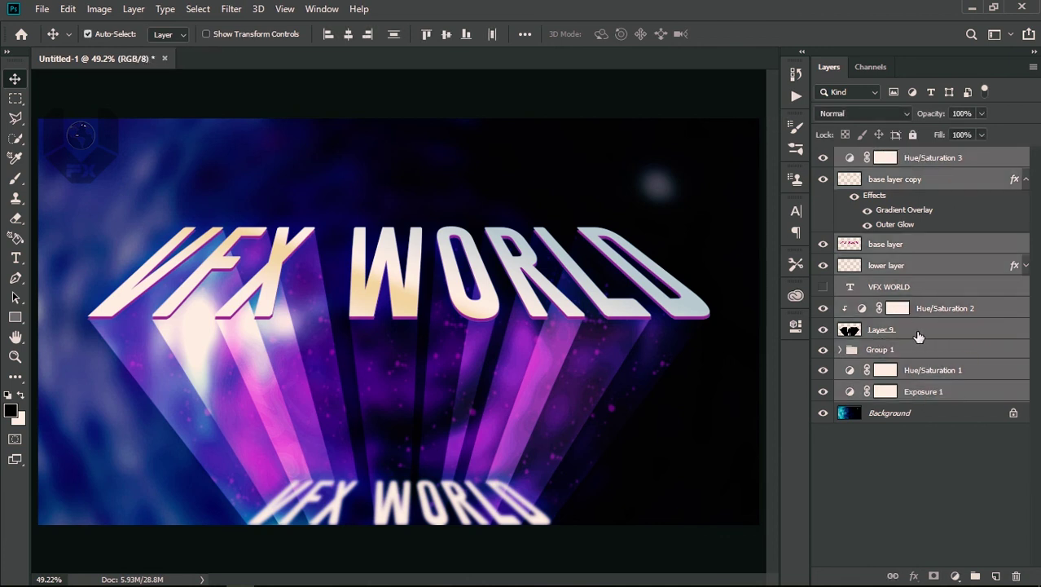
key(ctrl+g)
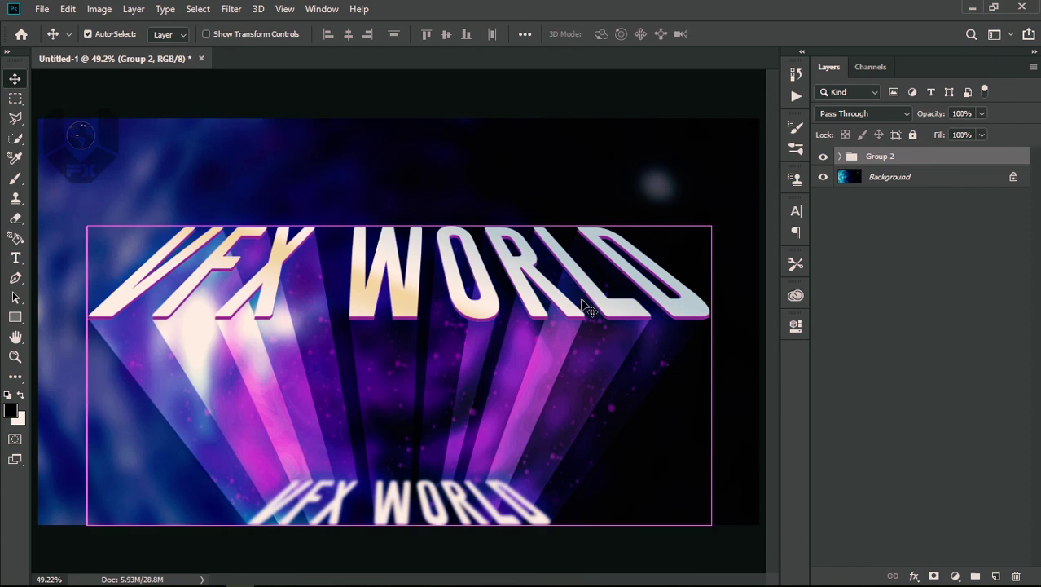
Step: Try skewing the grouped artwork horizontally by about 26 degrees, then undo the skew
key(ctrl+t)
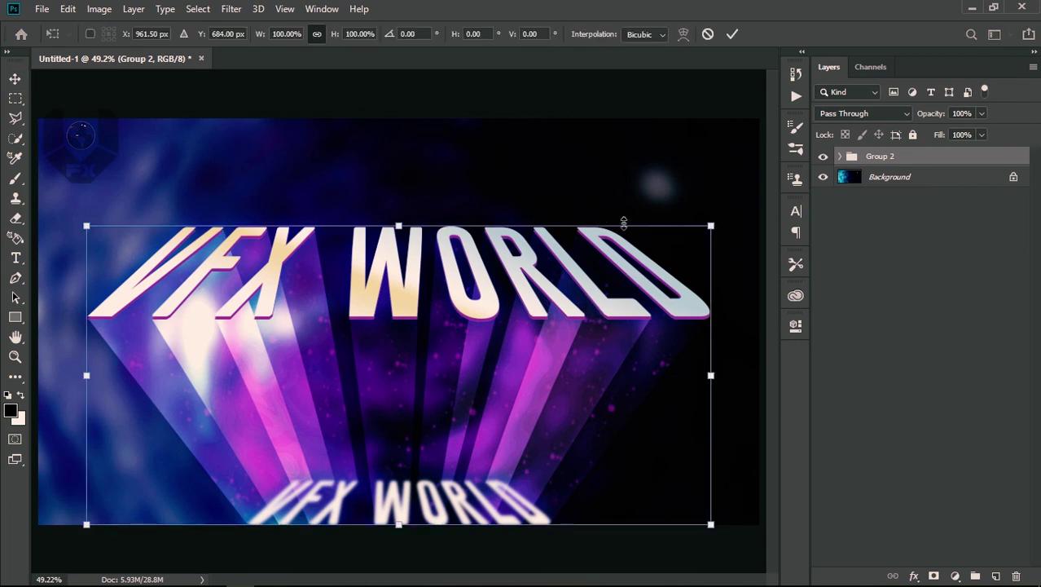
right_click(597, 289)
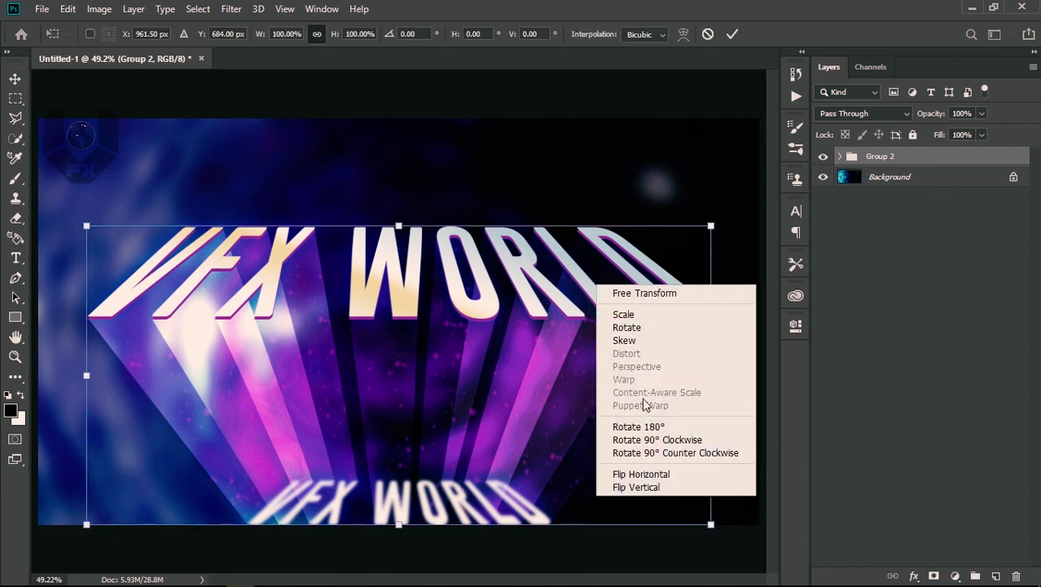
click(641, 341)
drag(698, 240, 598, 332)
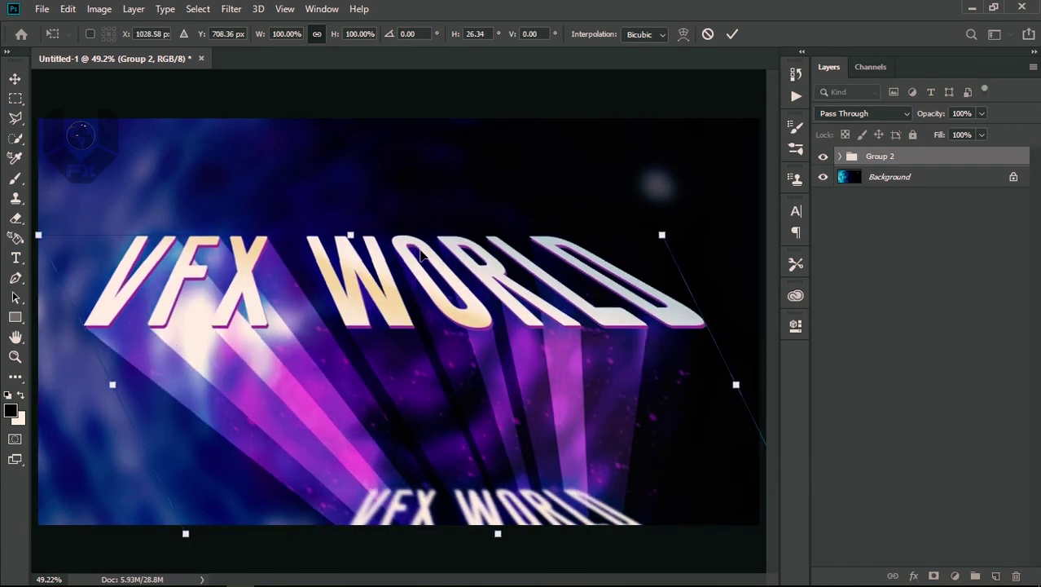
key(ctrl+z)
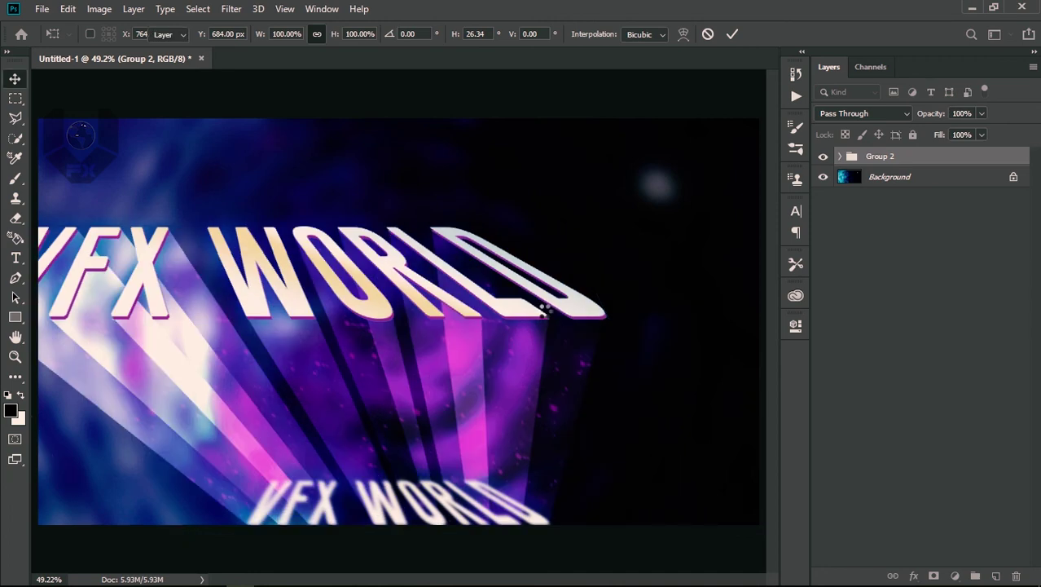
key(Return)
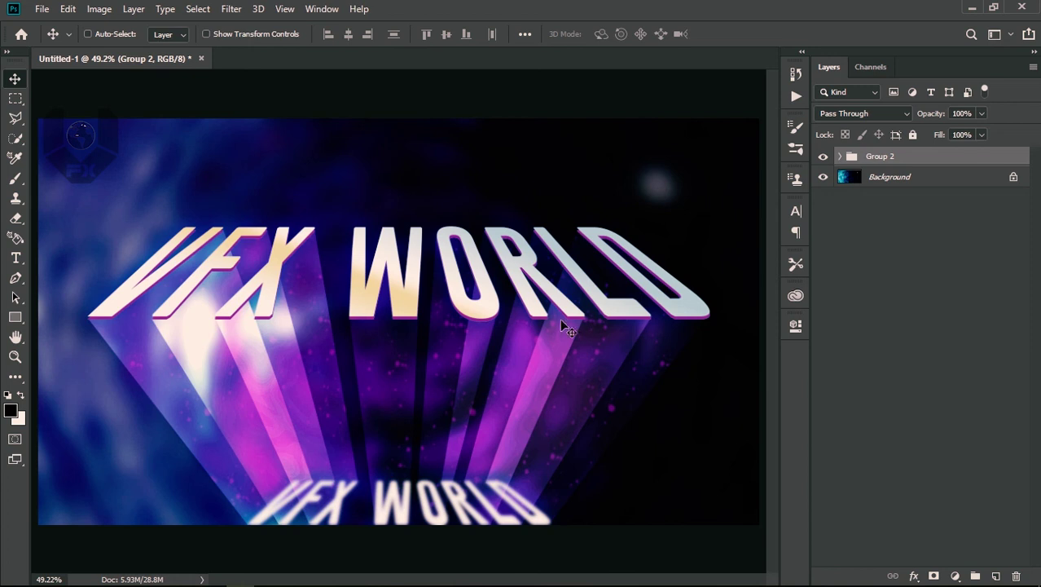
Step: Scale the grouped artwork down proportionally to about 83%, keeping its bottom edge in place
key(ctrl+t)
right_click(375, 294)
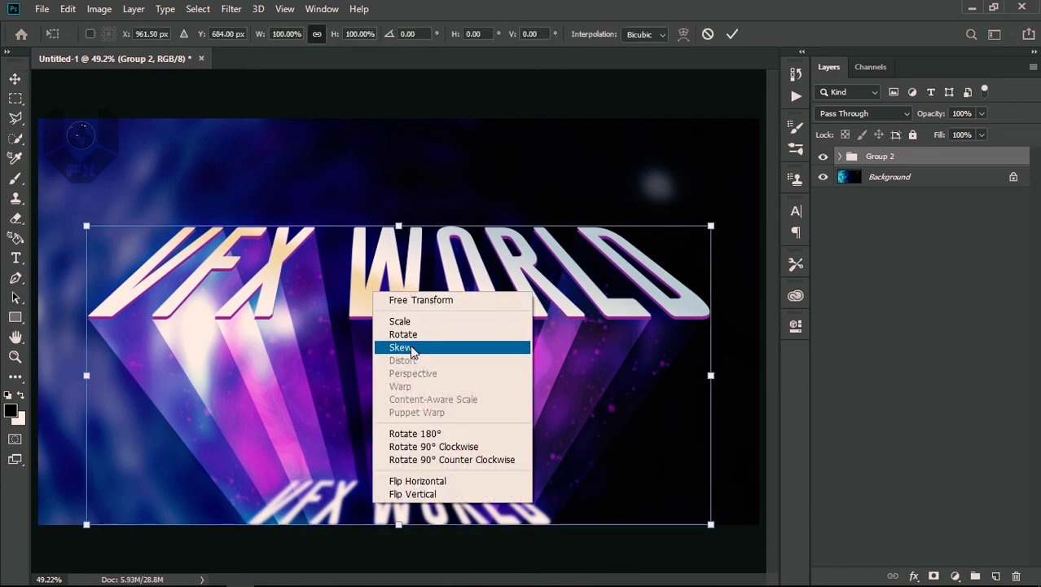
click(401, 321)
drag(399, 217, 388, 275)
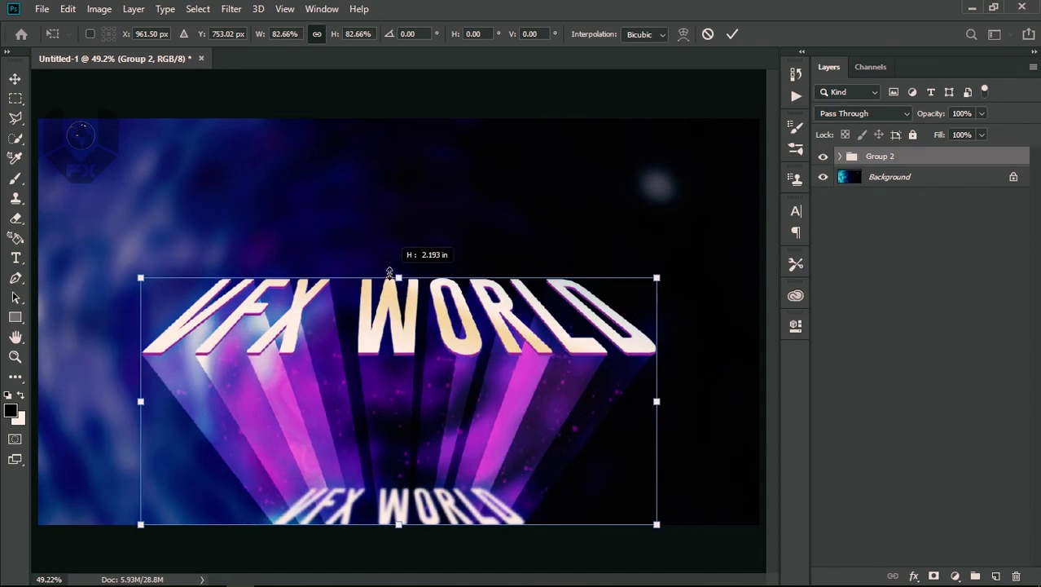